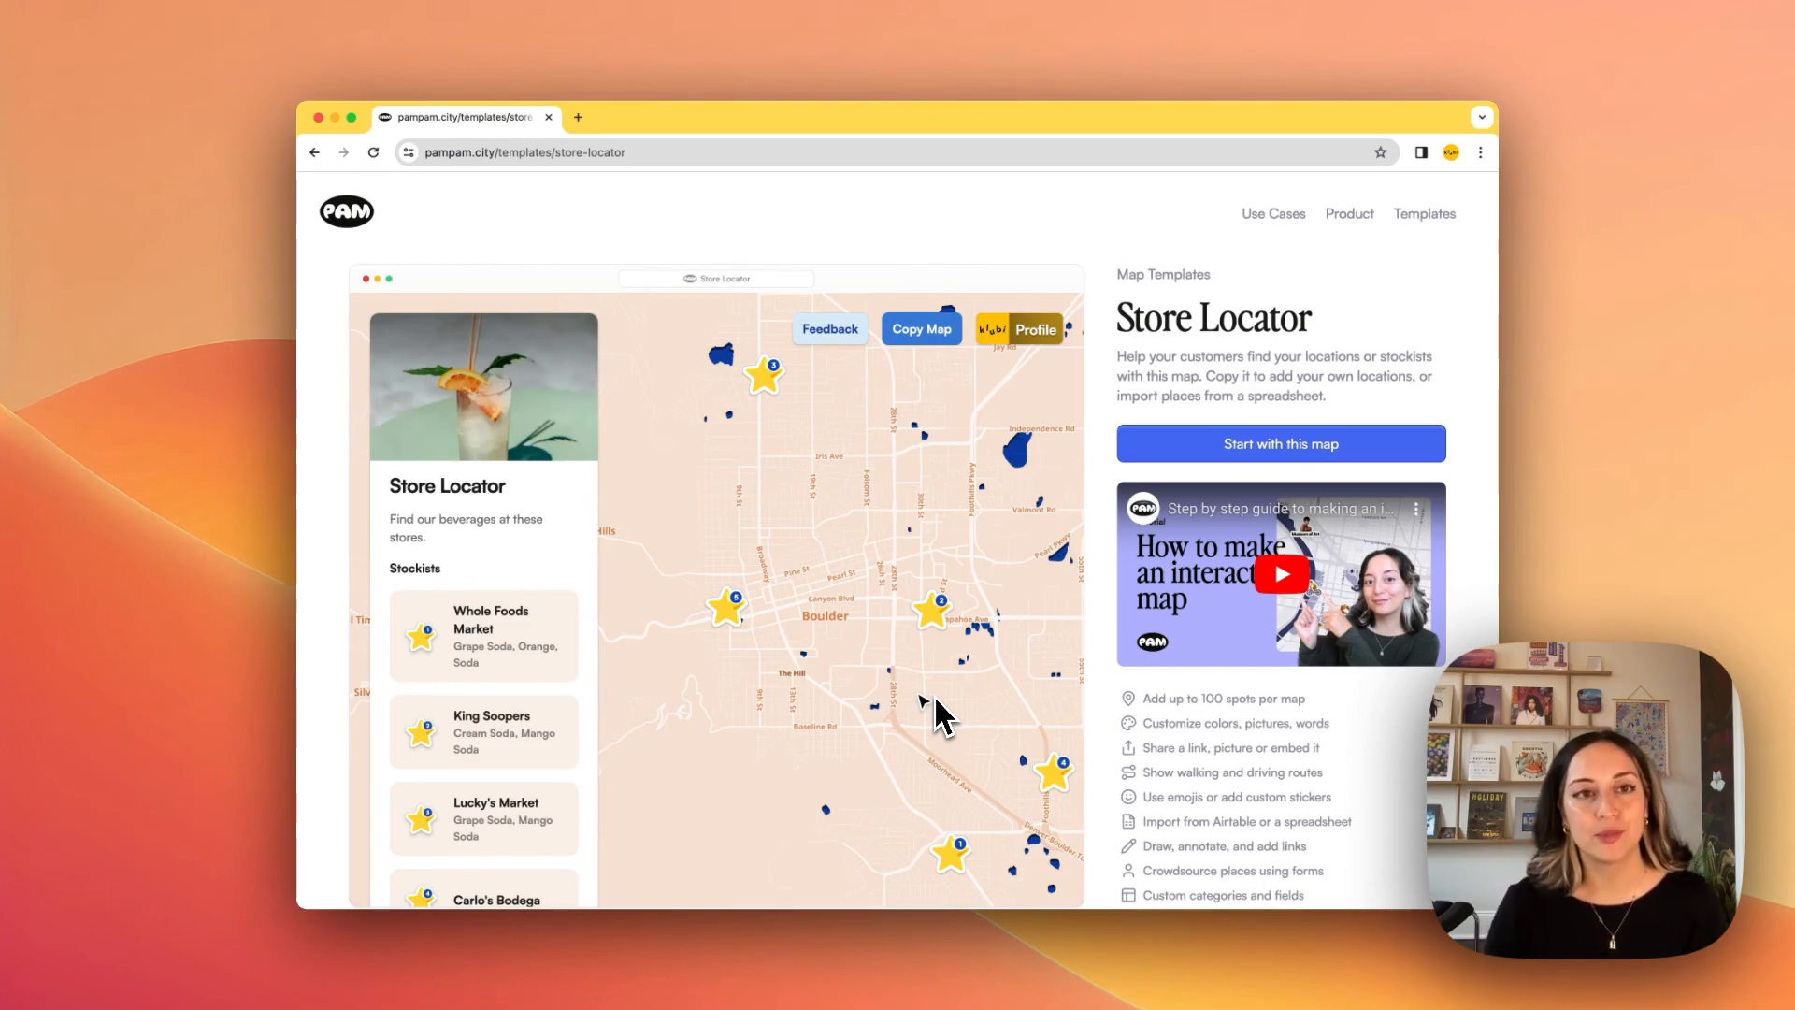
# Step: Start with the Store Locator map template and make an editable copy of it
pyautogui.scroll(-1, 729, 498)
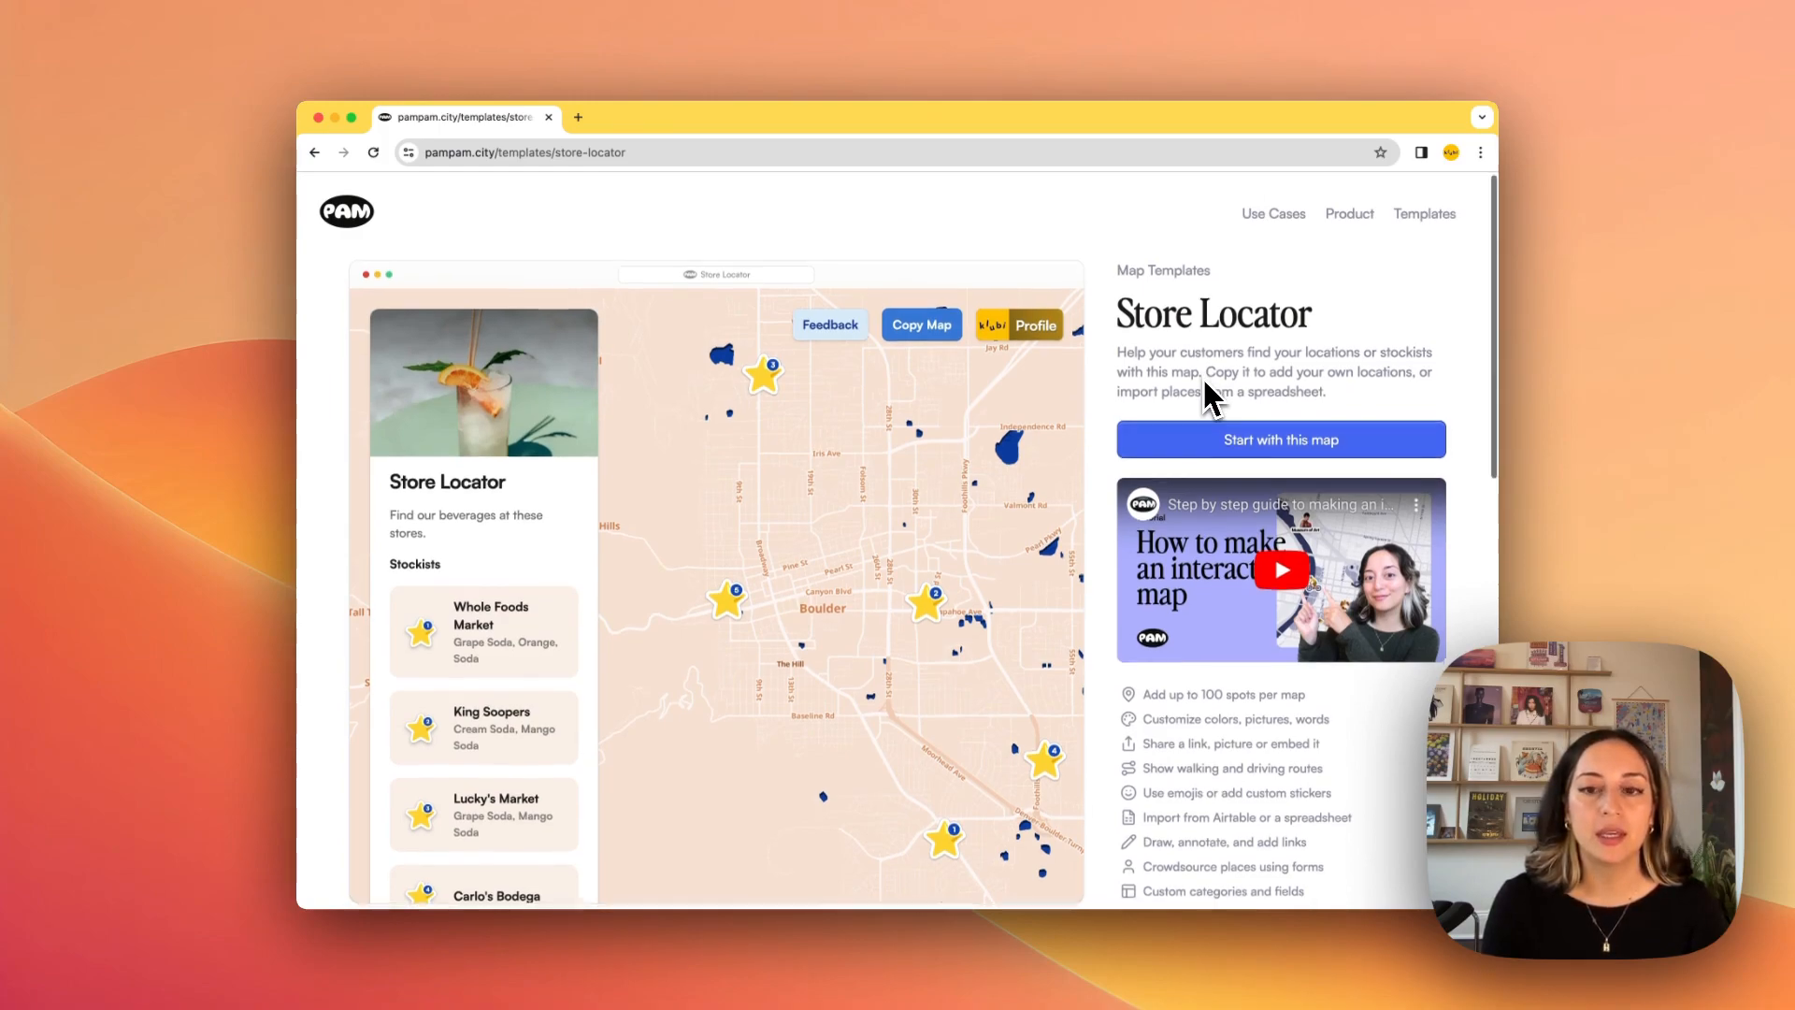
pyautogui.scroll(-1, 1205, 383)
pyautogui.scroll(-2, 870, 627)
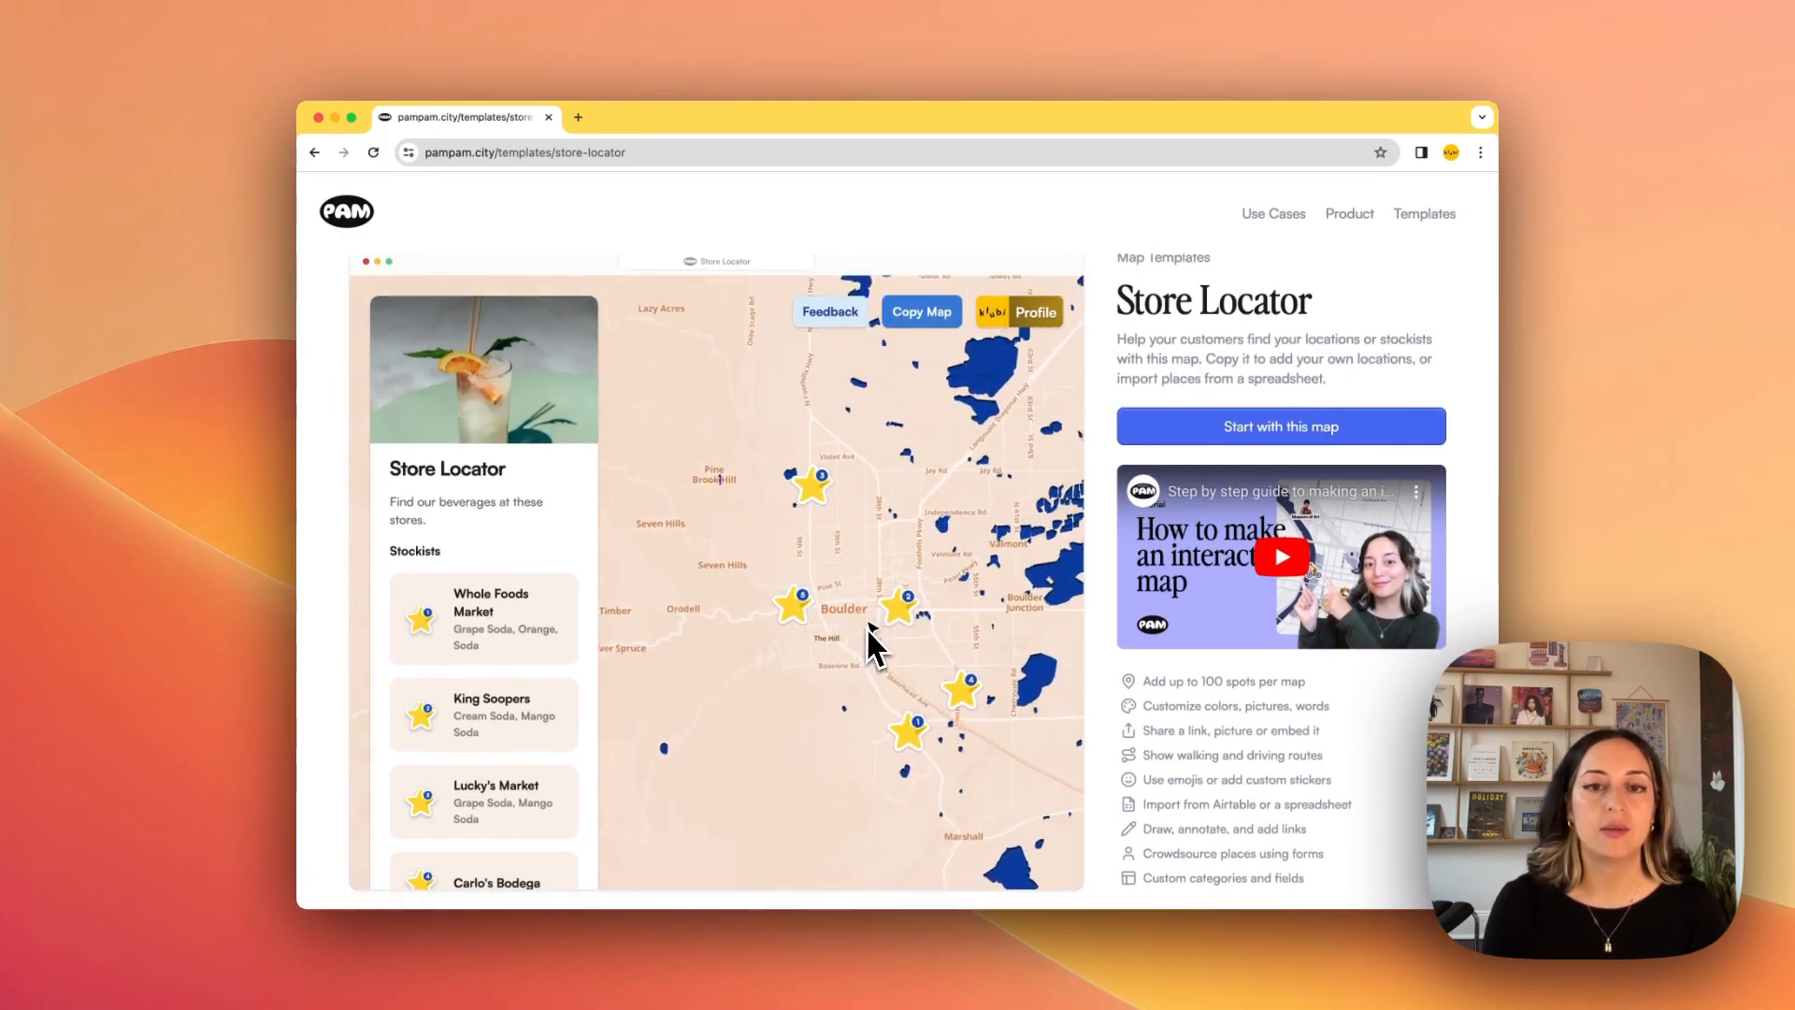
pyautogui.scroll(-15, 1134, 683)
pyautogui.scroll(20, 1134, 683)
pyautogui.scroll(-1, 1137, 667)
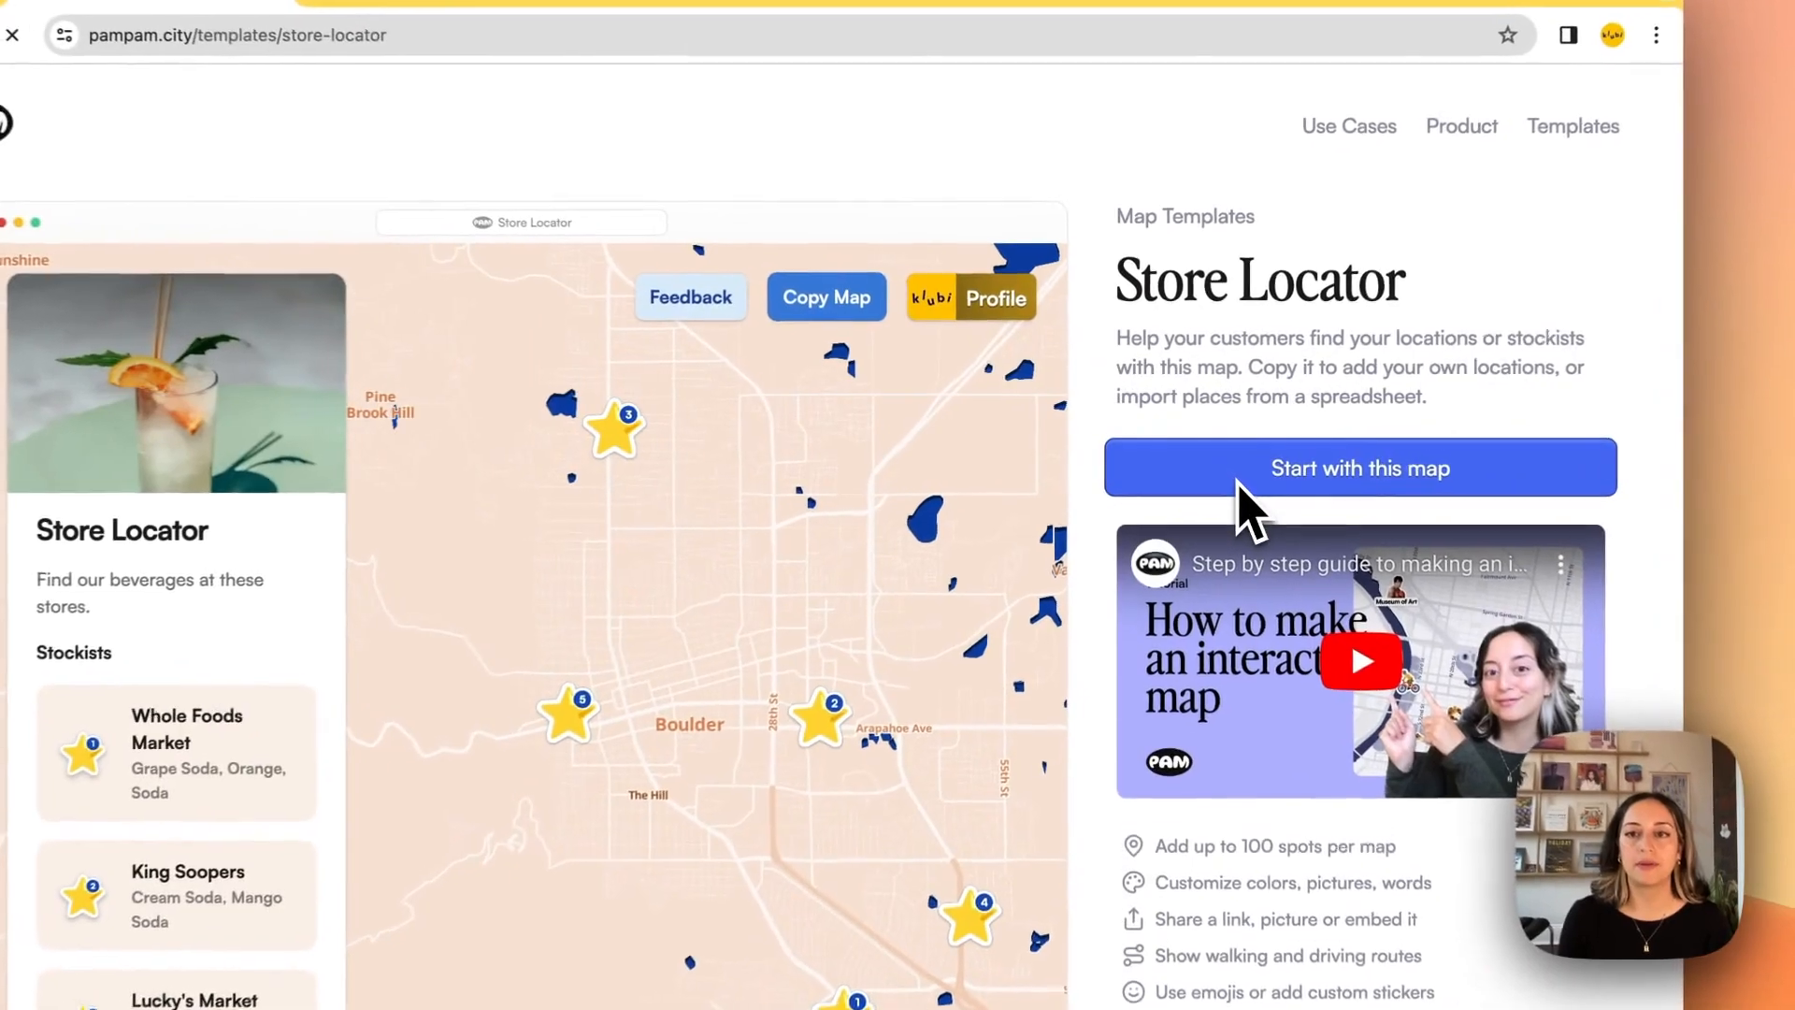
pyautogui.click(1202, 454)
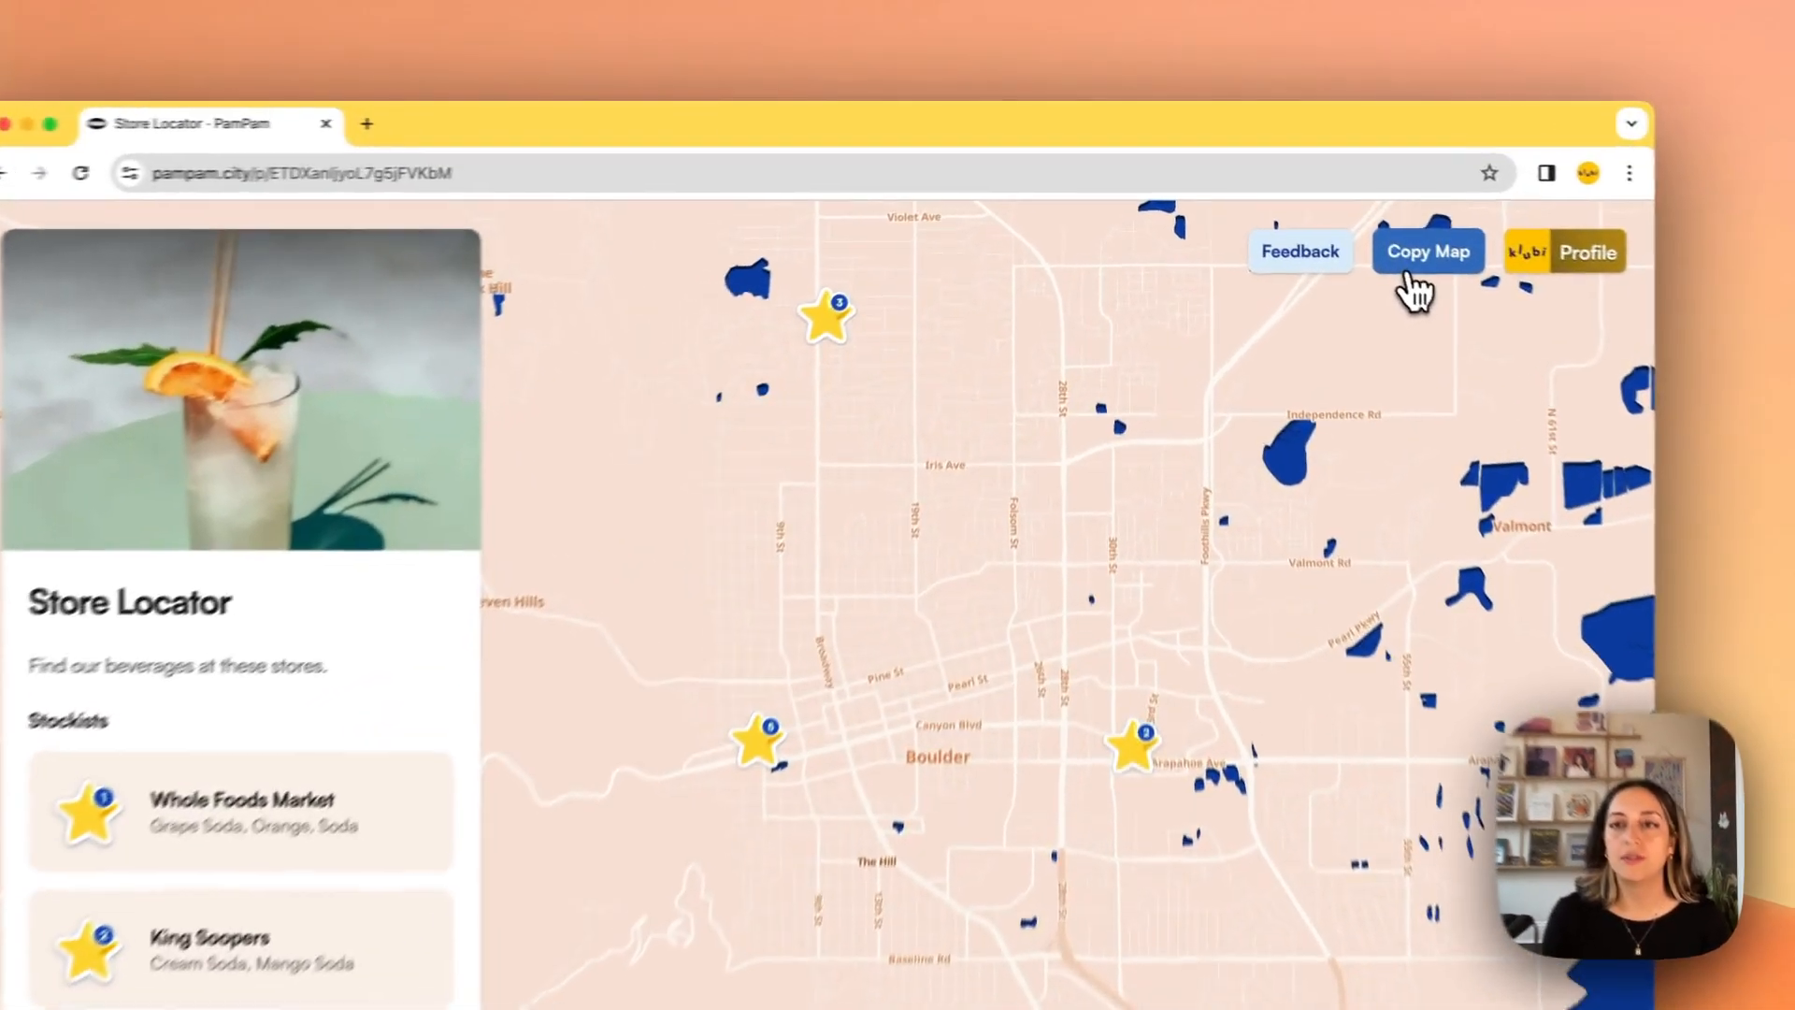
pyautogui.click(1326, 221)
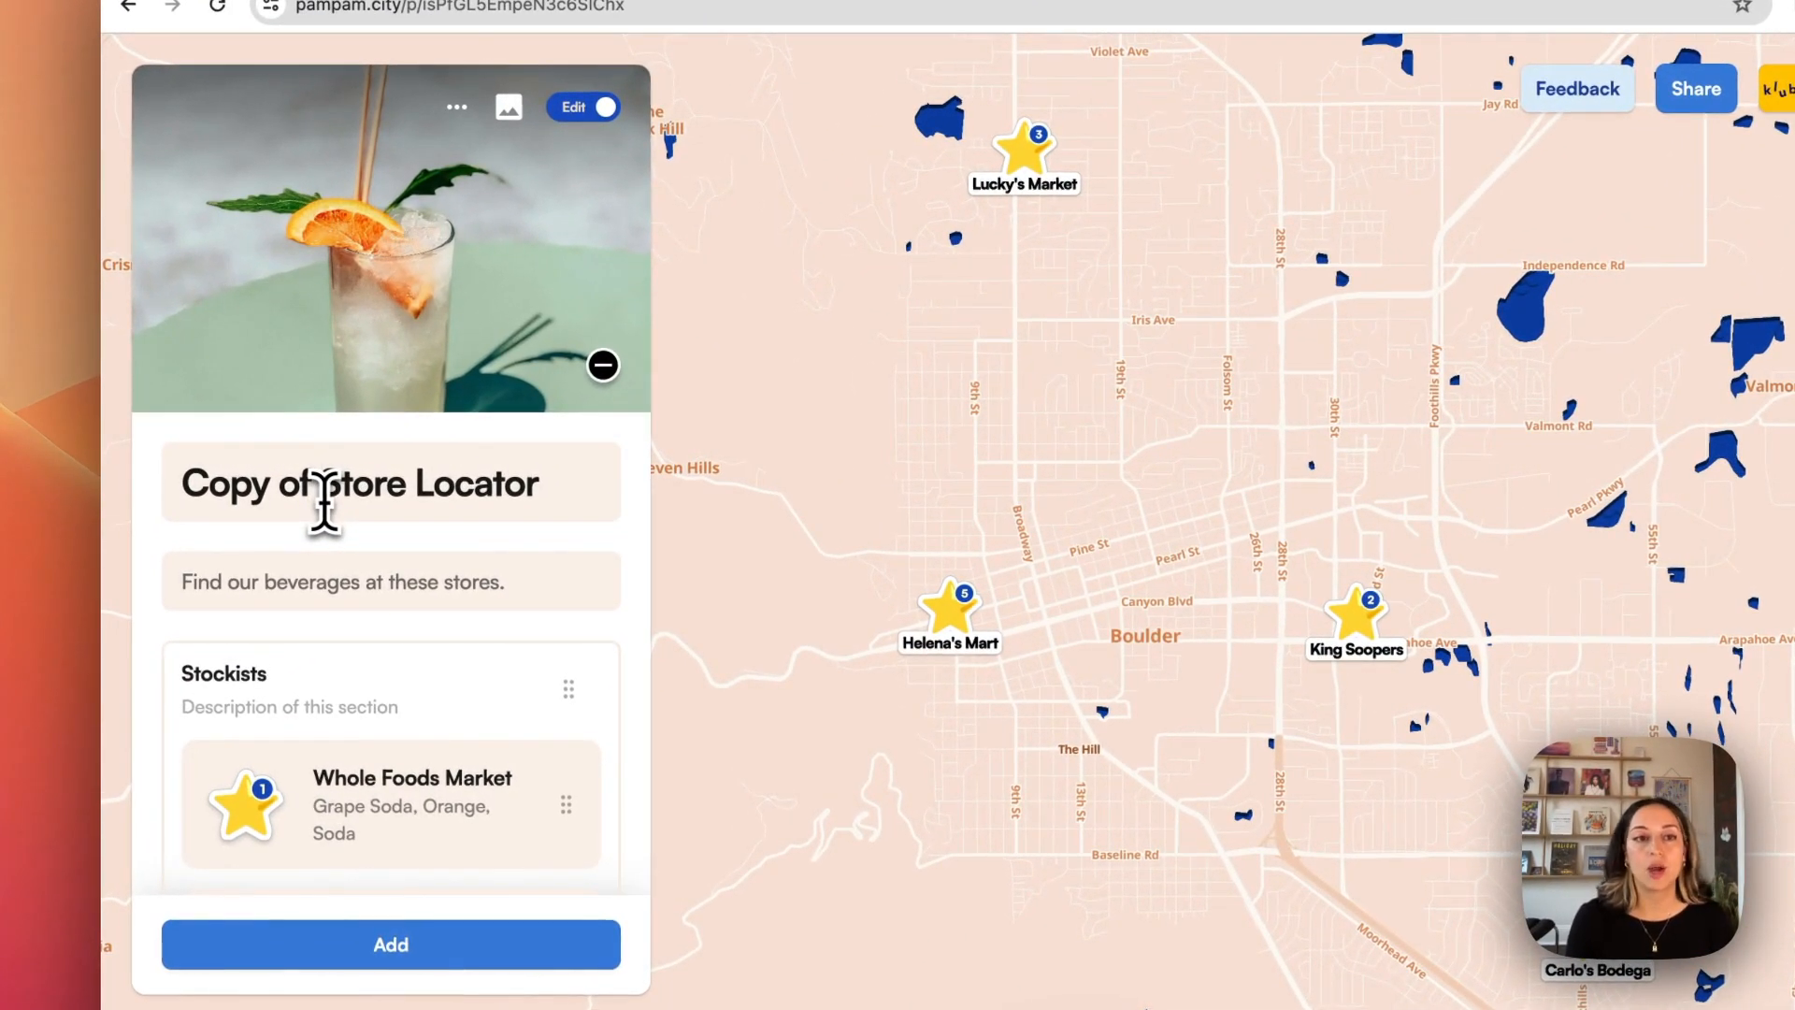
# Step: Rename the copied map "PamPam Store Locator"
pyautogui.click(323, 483)
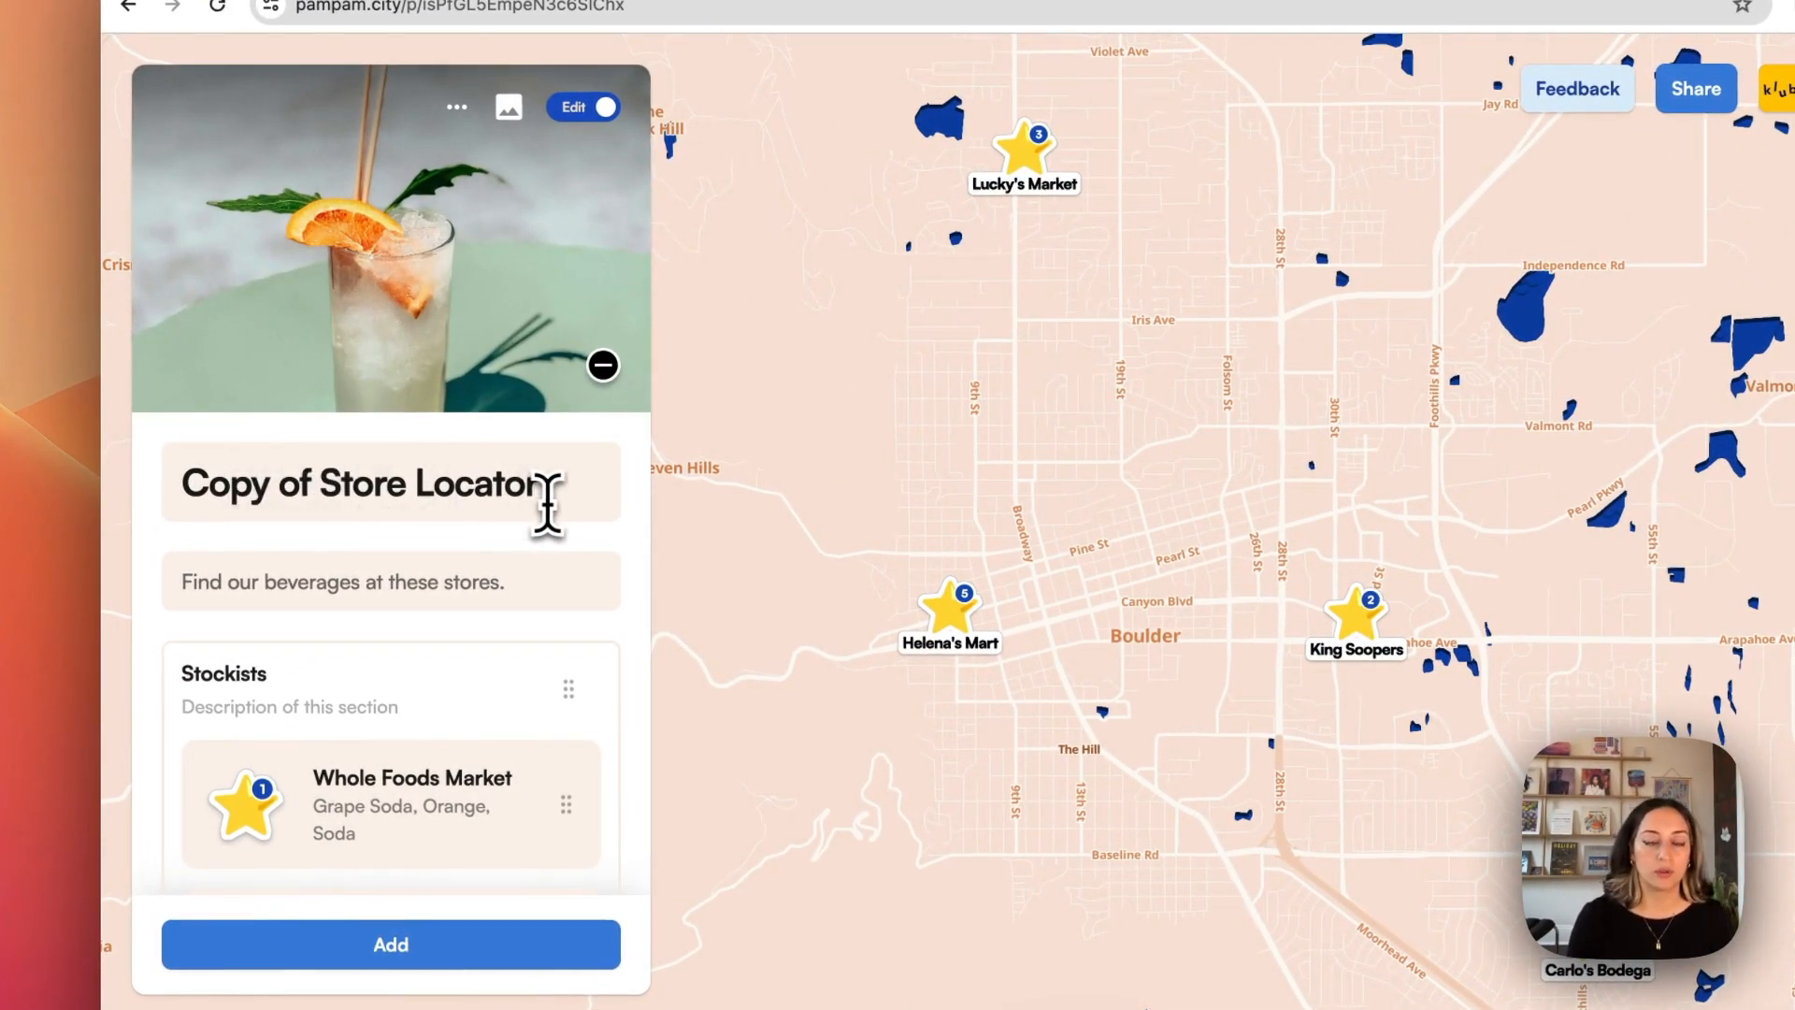
pyautogui.moveTo(312, 489); pyautogui.dragTo(259, 484)
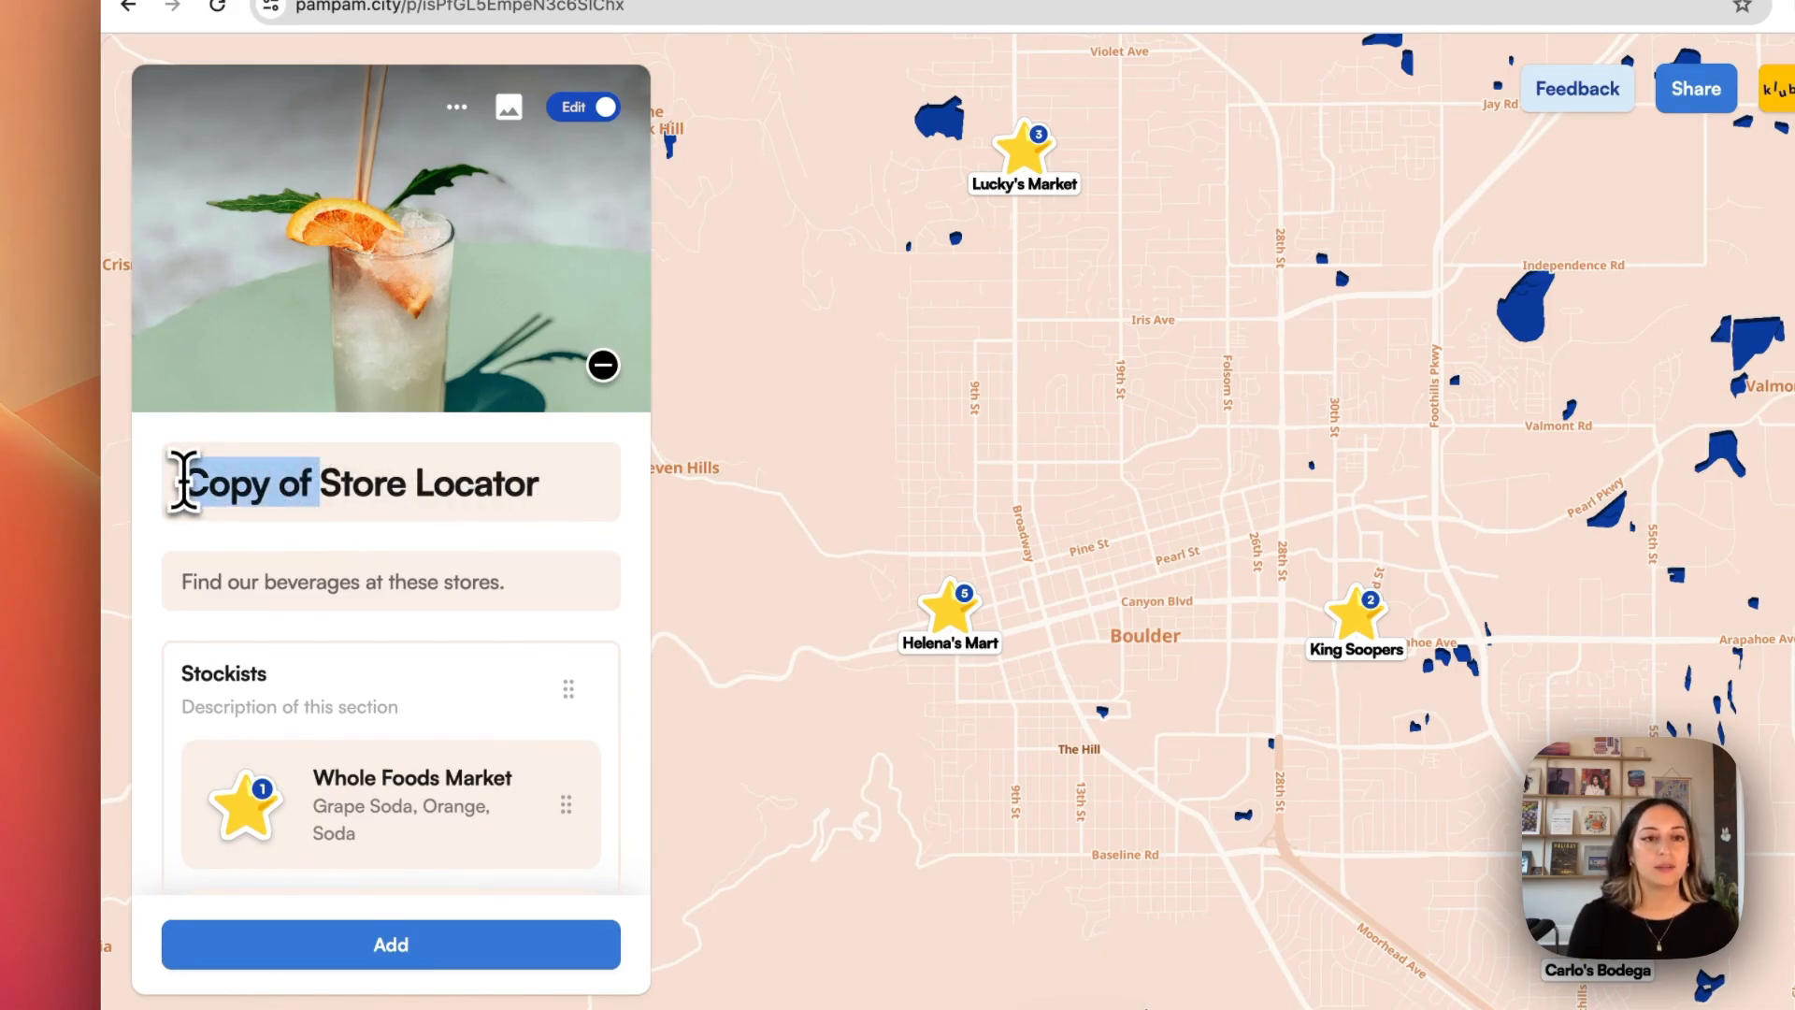
pyautogui.press('BackSpace')
pyautogui.write('AStore Loca')
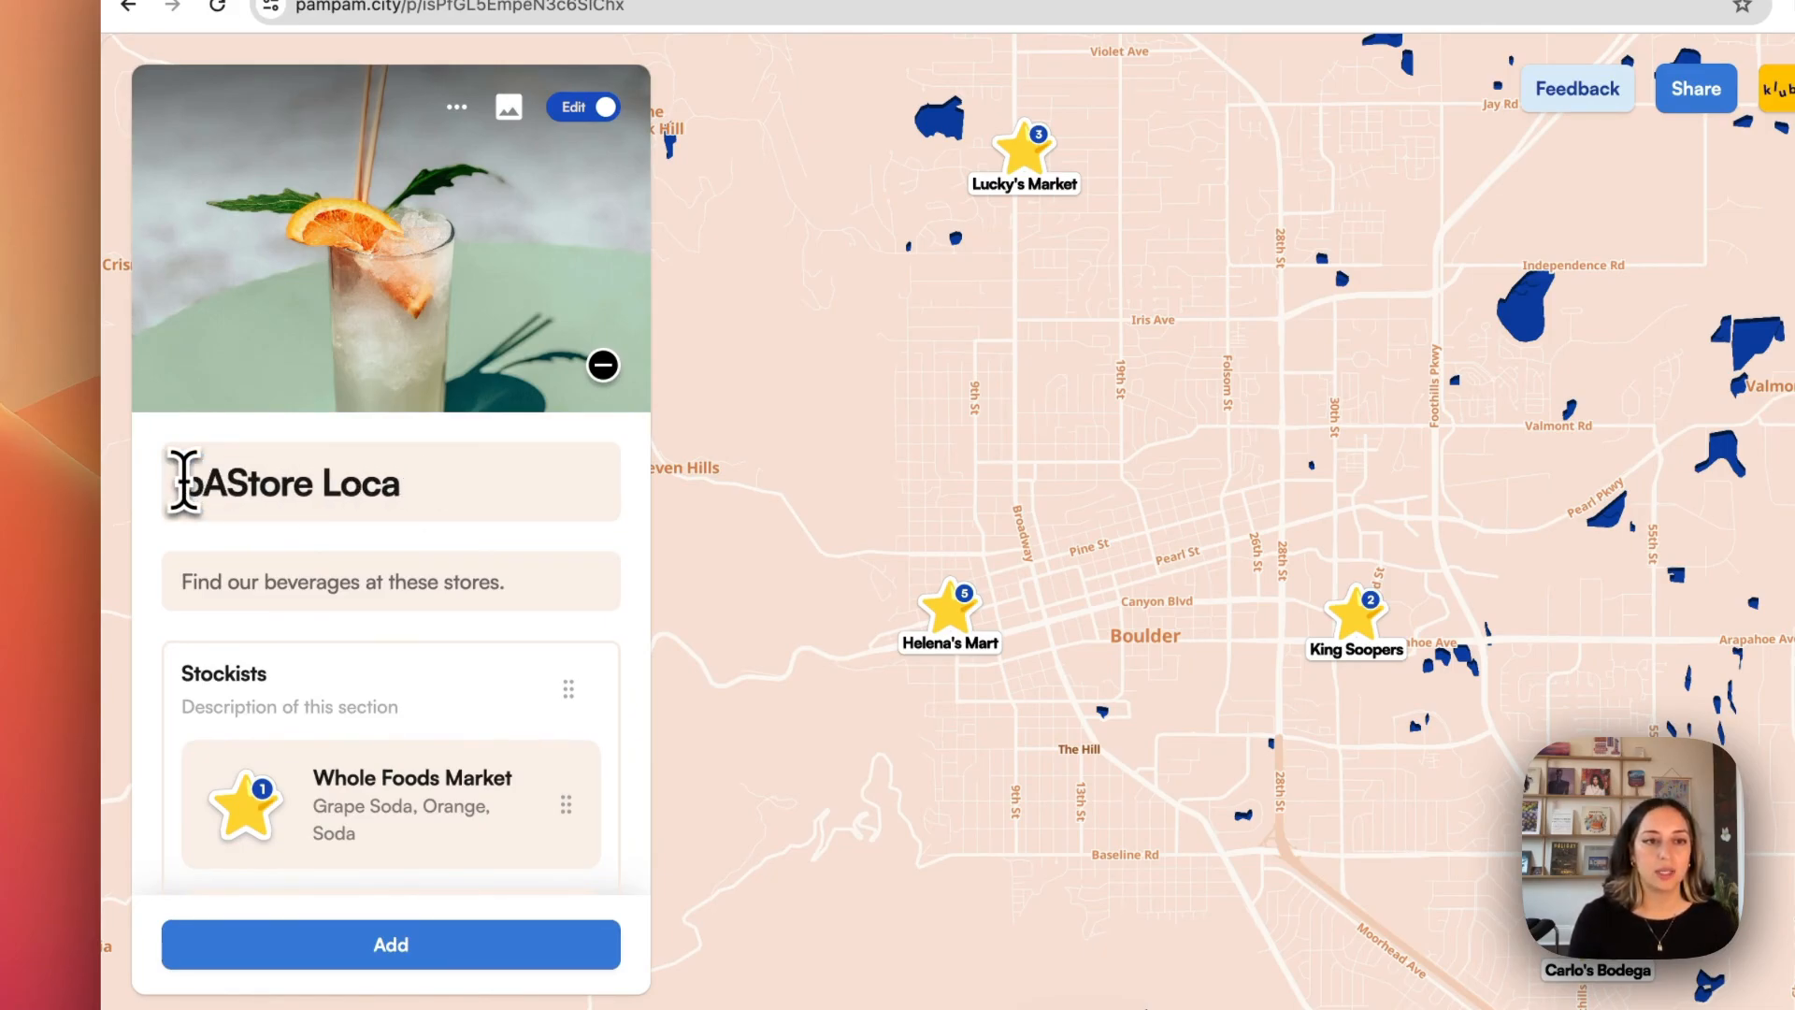
pyautogui.press('super+a')
pyautogui.write('PamPam ')
pyautogui.write('St')
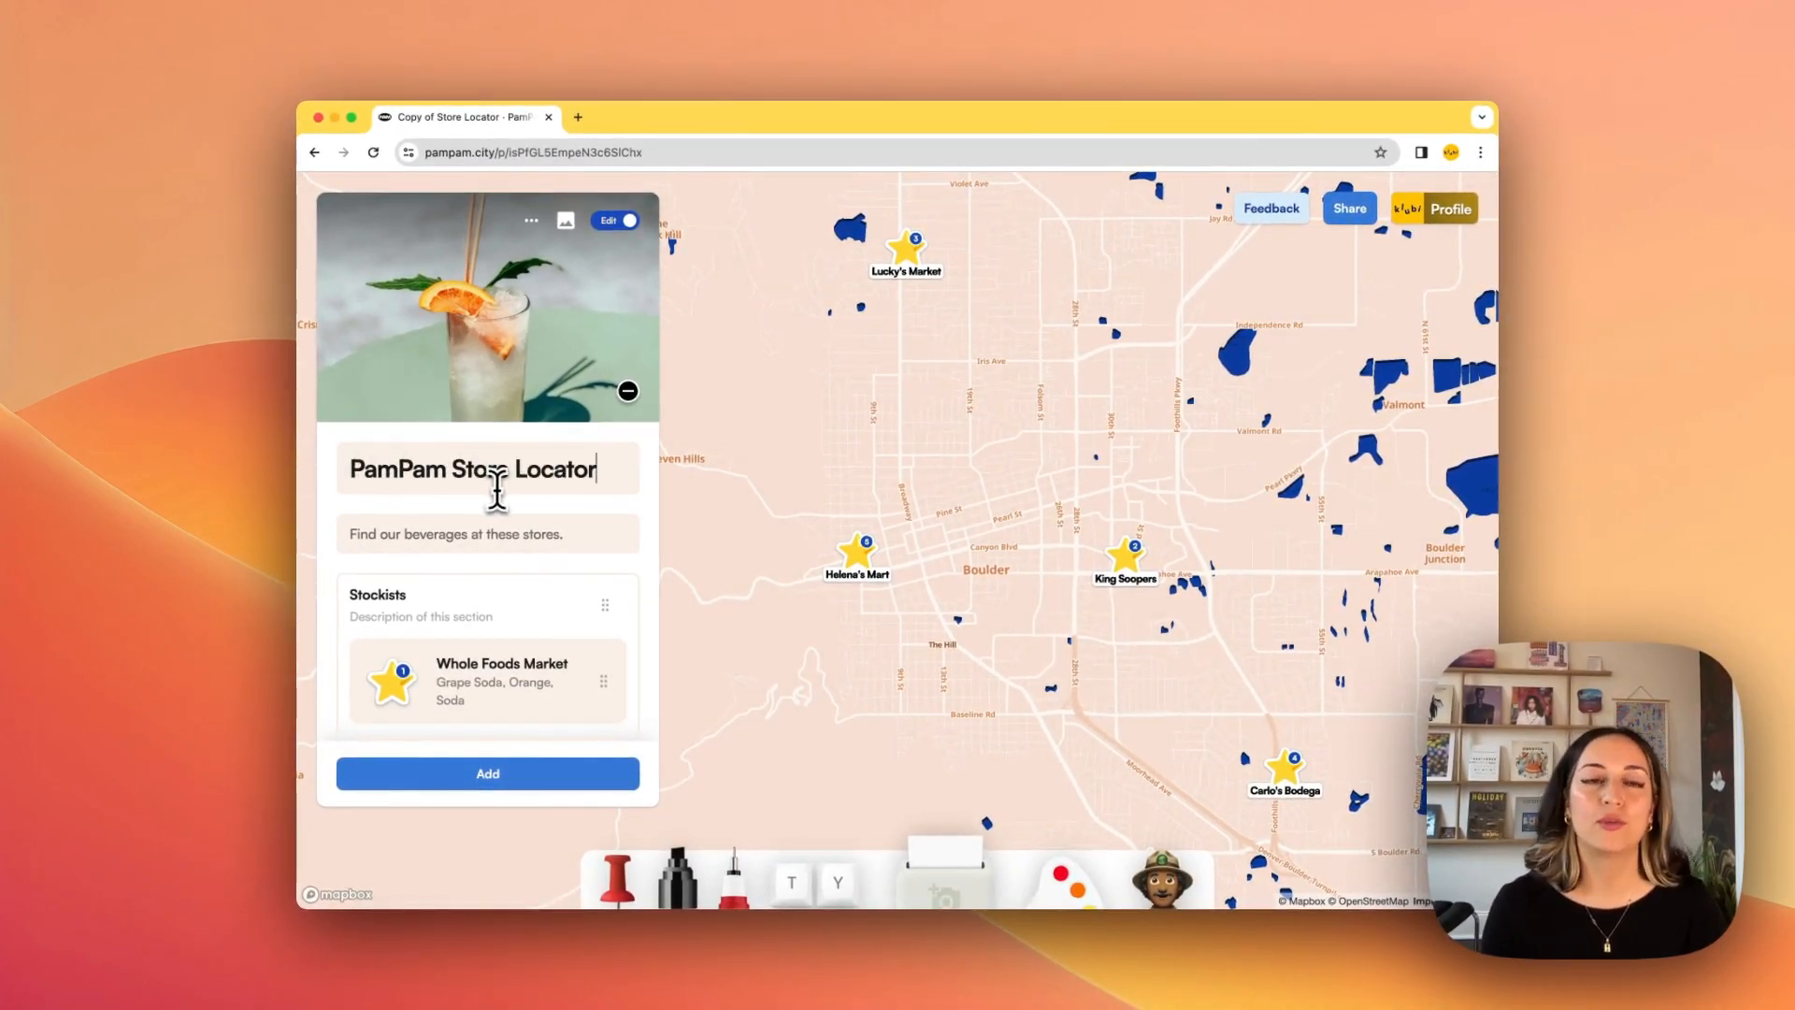
# Step: Preview the map in view mode, return to edit mode, and open the header image chooser without picking a file
pyautogui.click(621, 225)
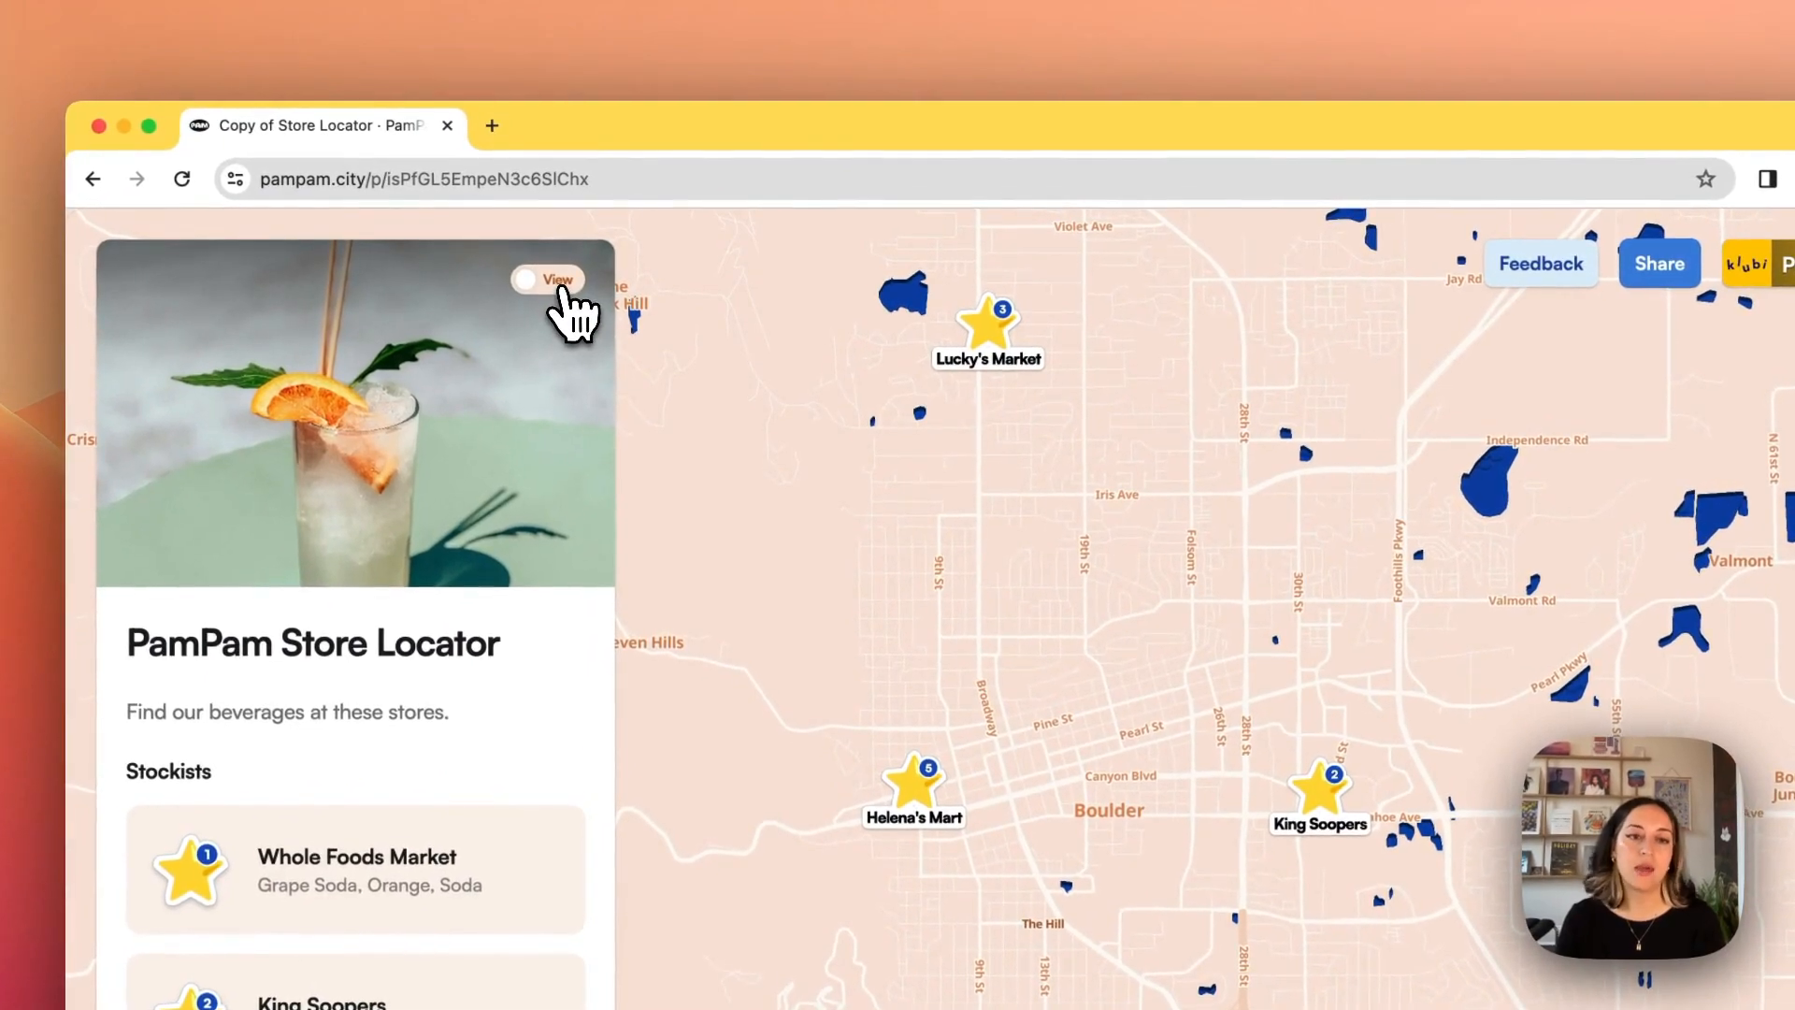
pyautogui.click(561, 288)
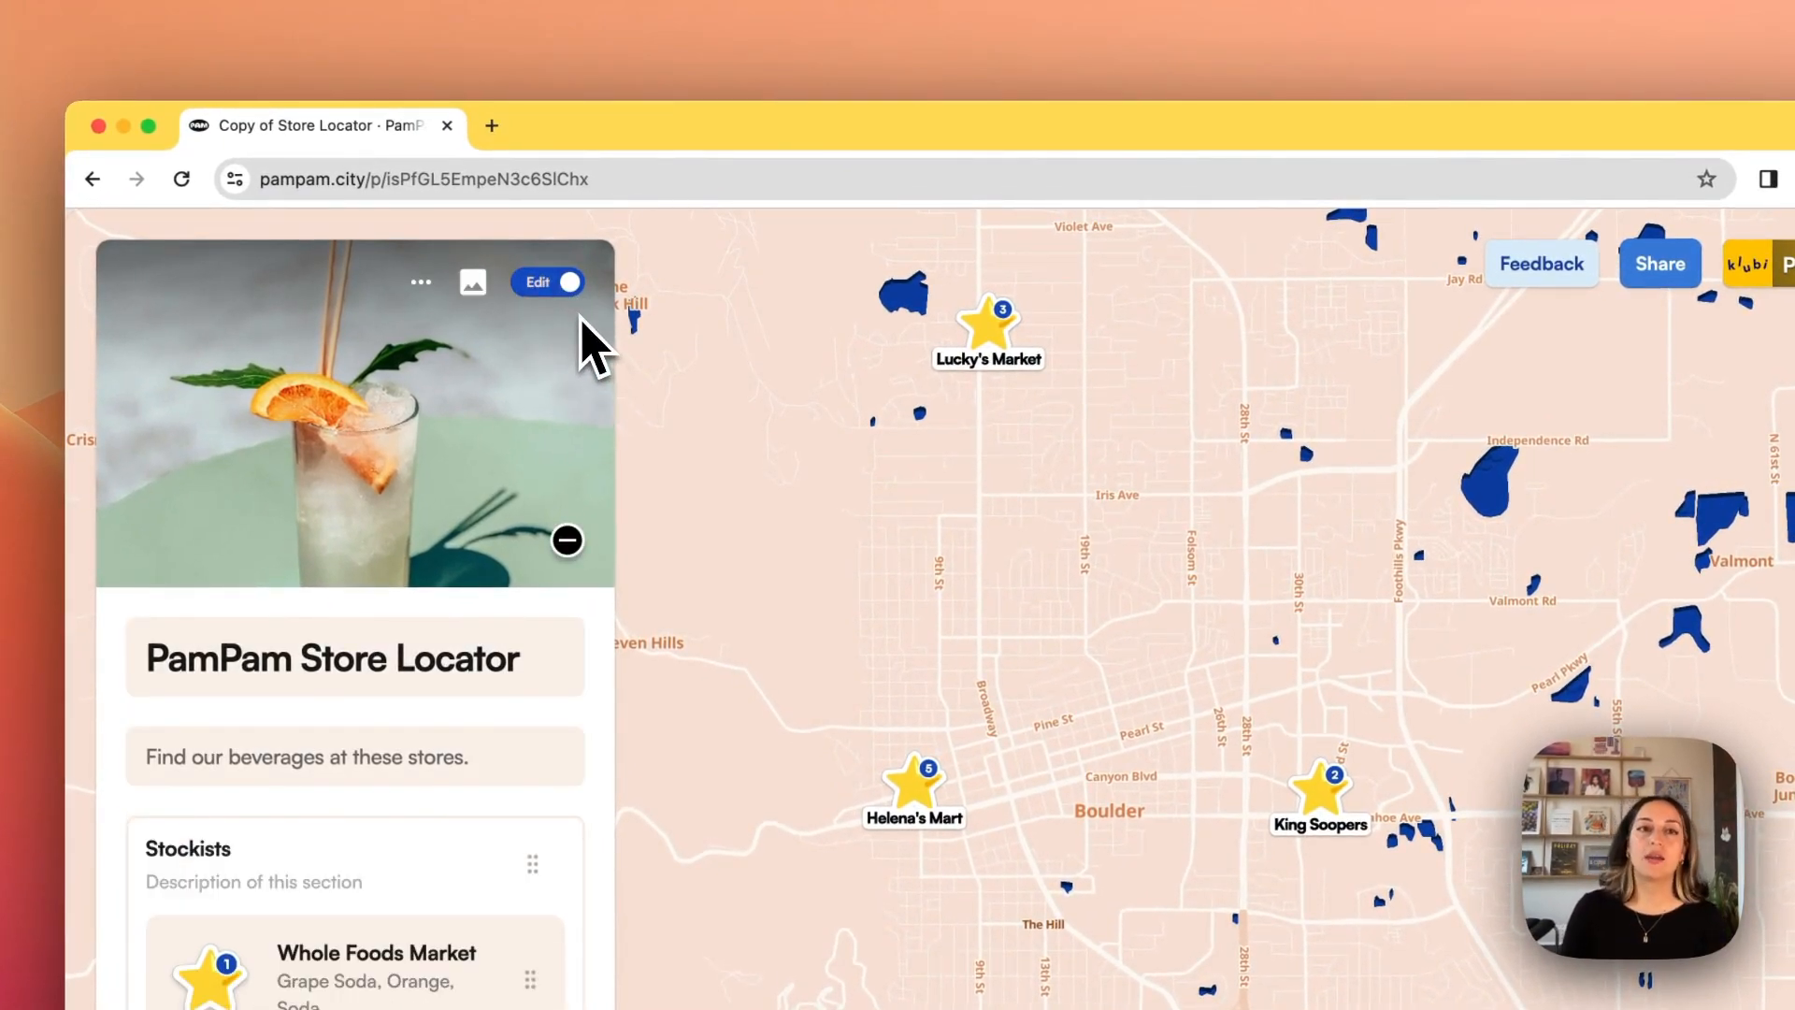
pyautogui.click(478, 298)
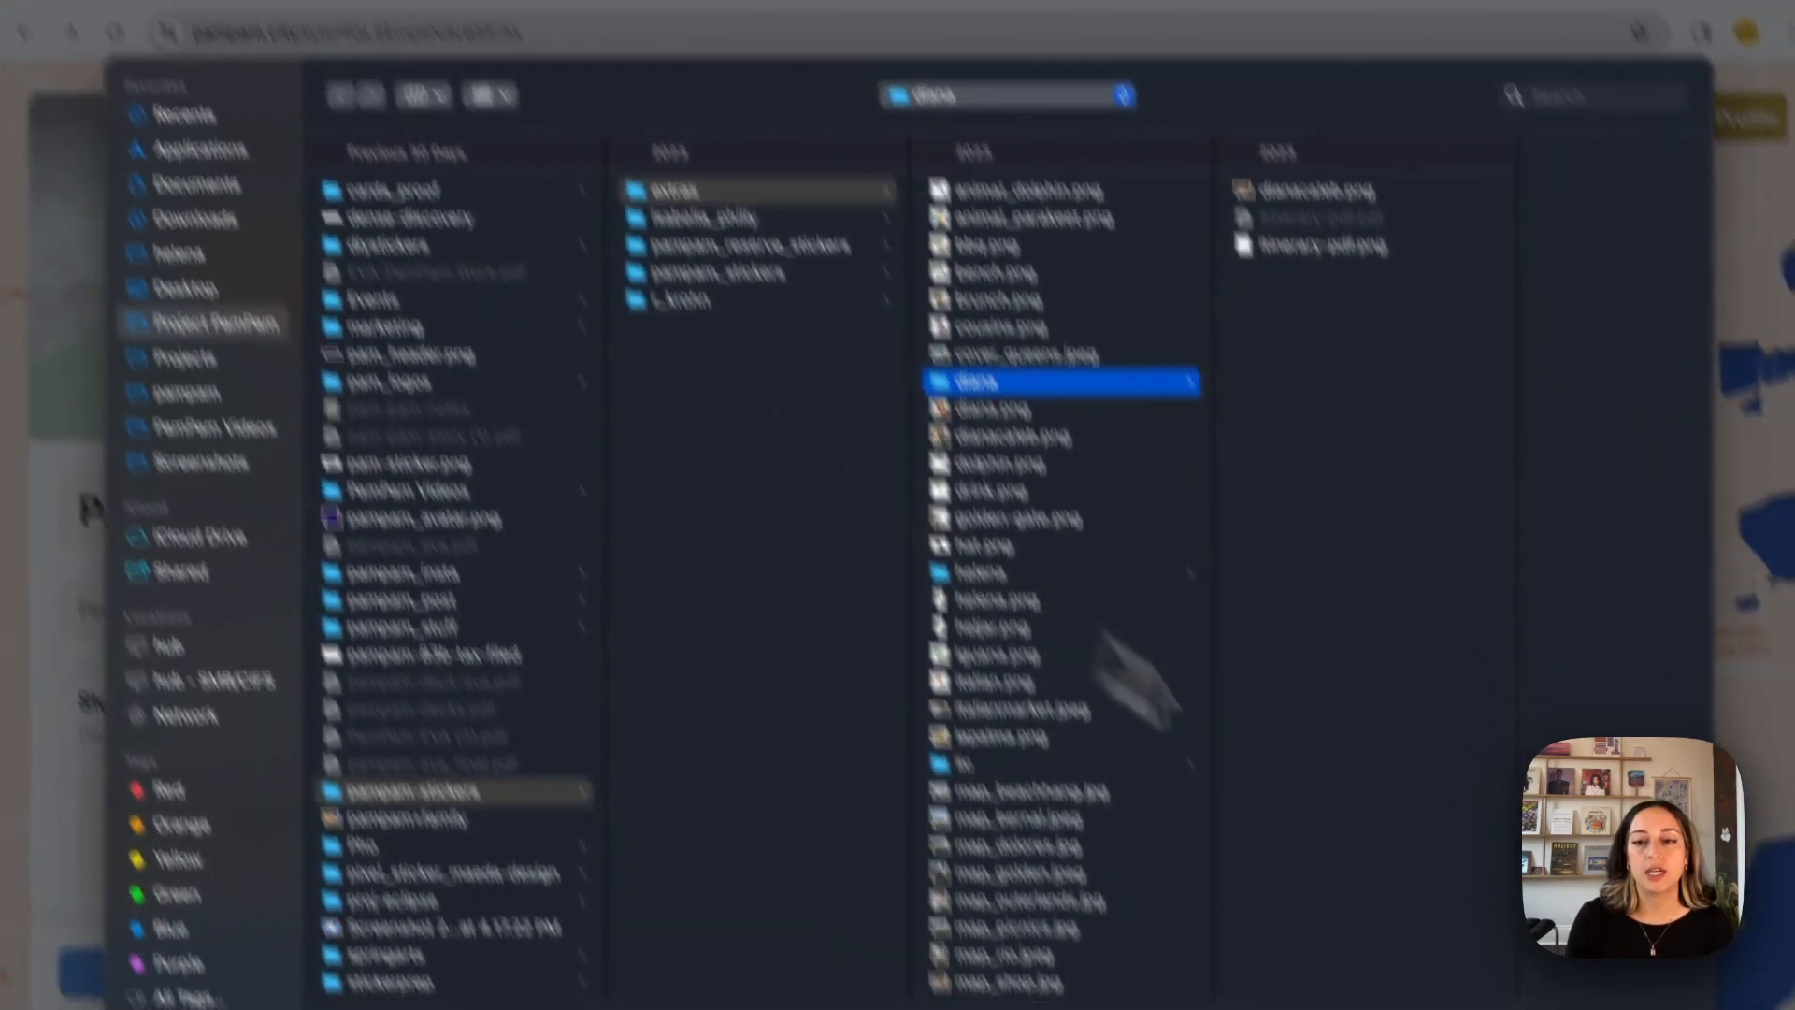
pyautogui.click(1421, 770)
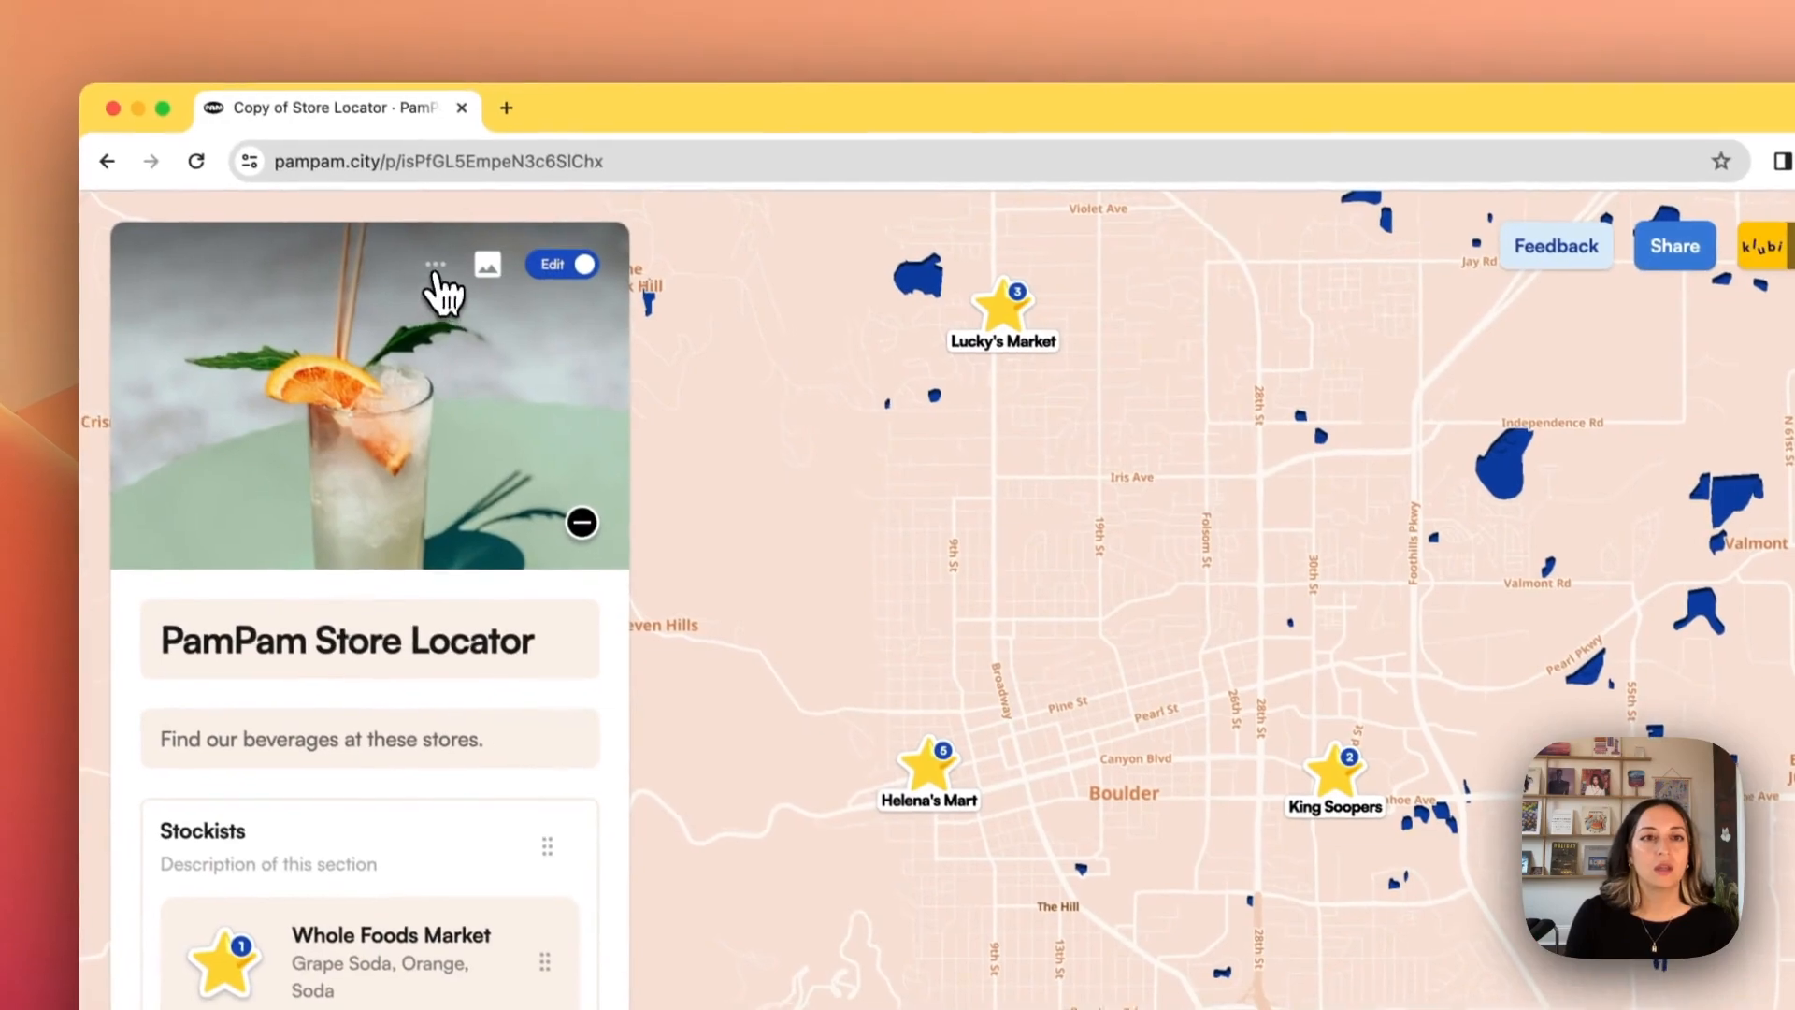
# Step: Look at the map's field editor and its other map options without changing anything
pyautogui.click(440, 274)
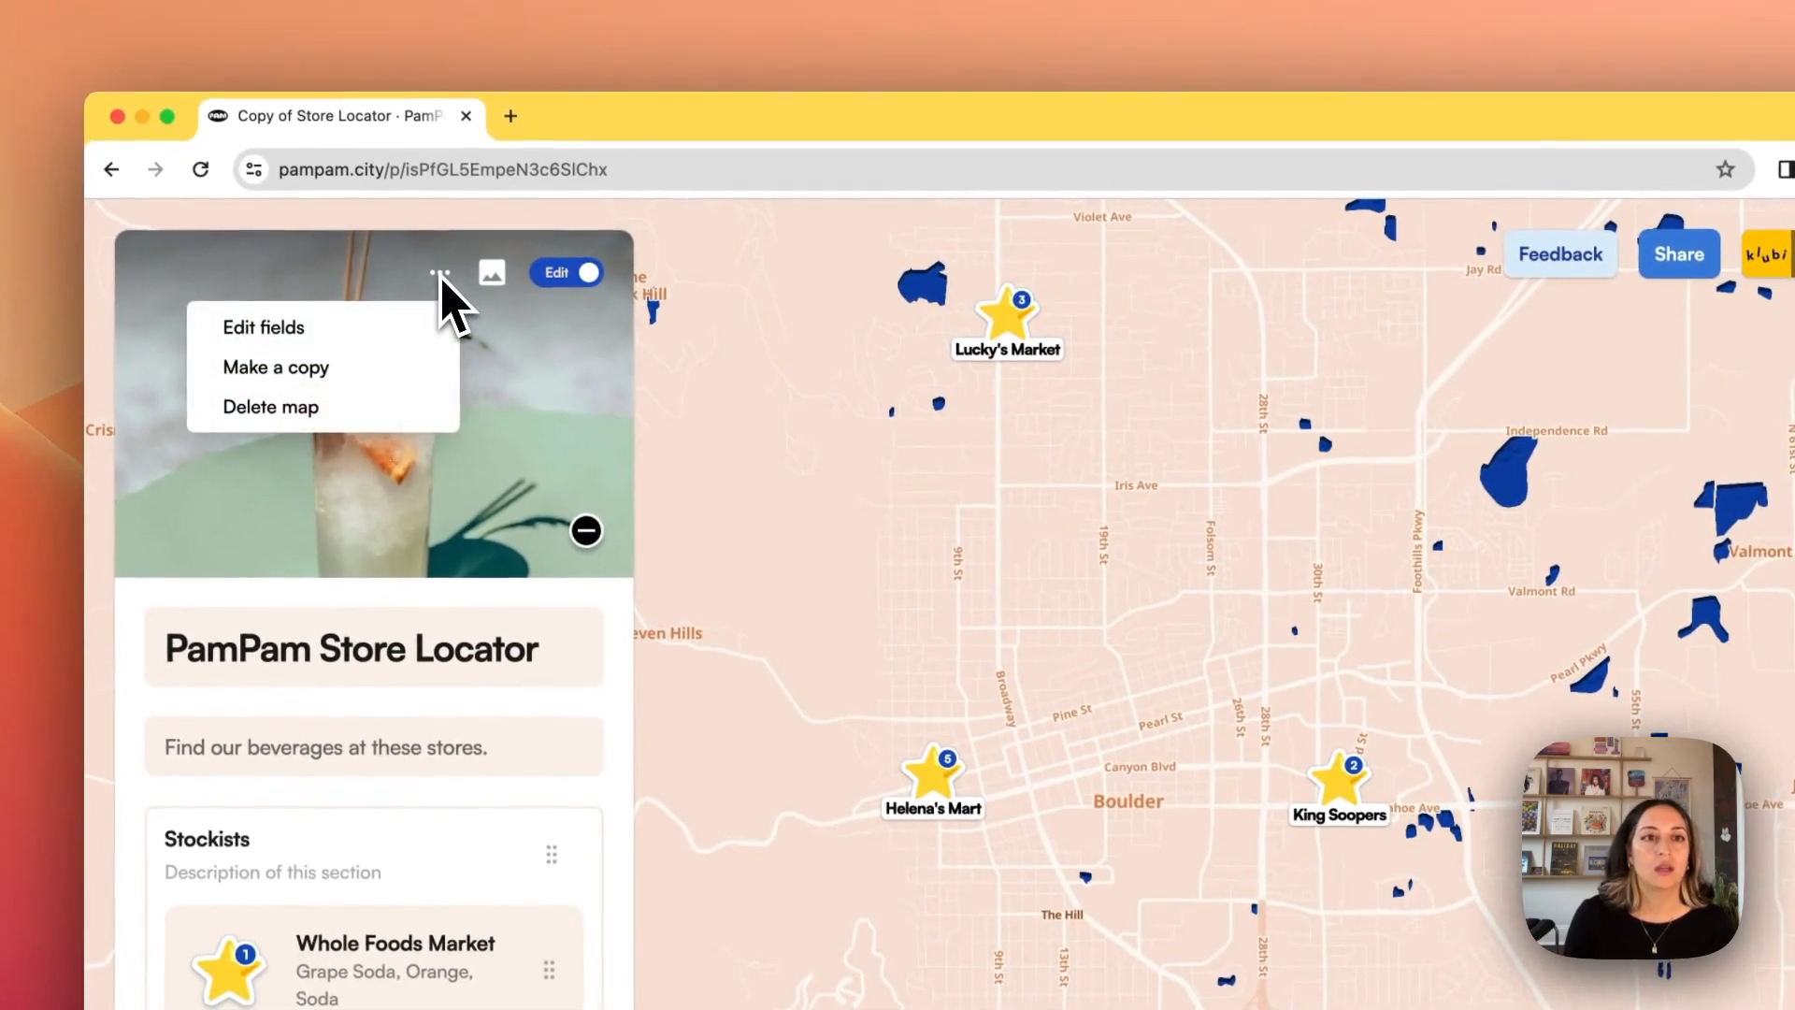
pyautogui.click(358, 332)
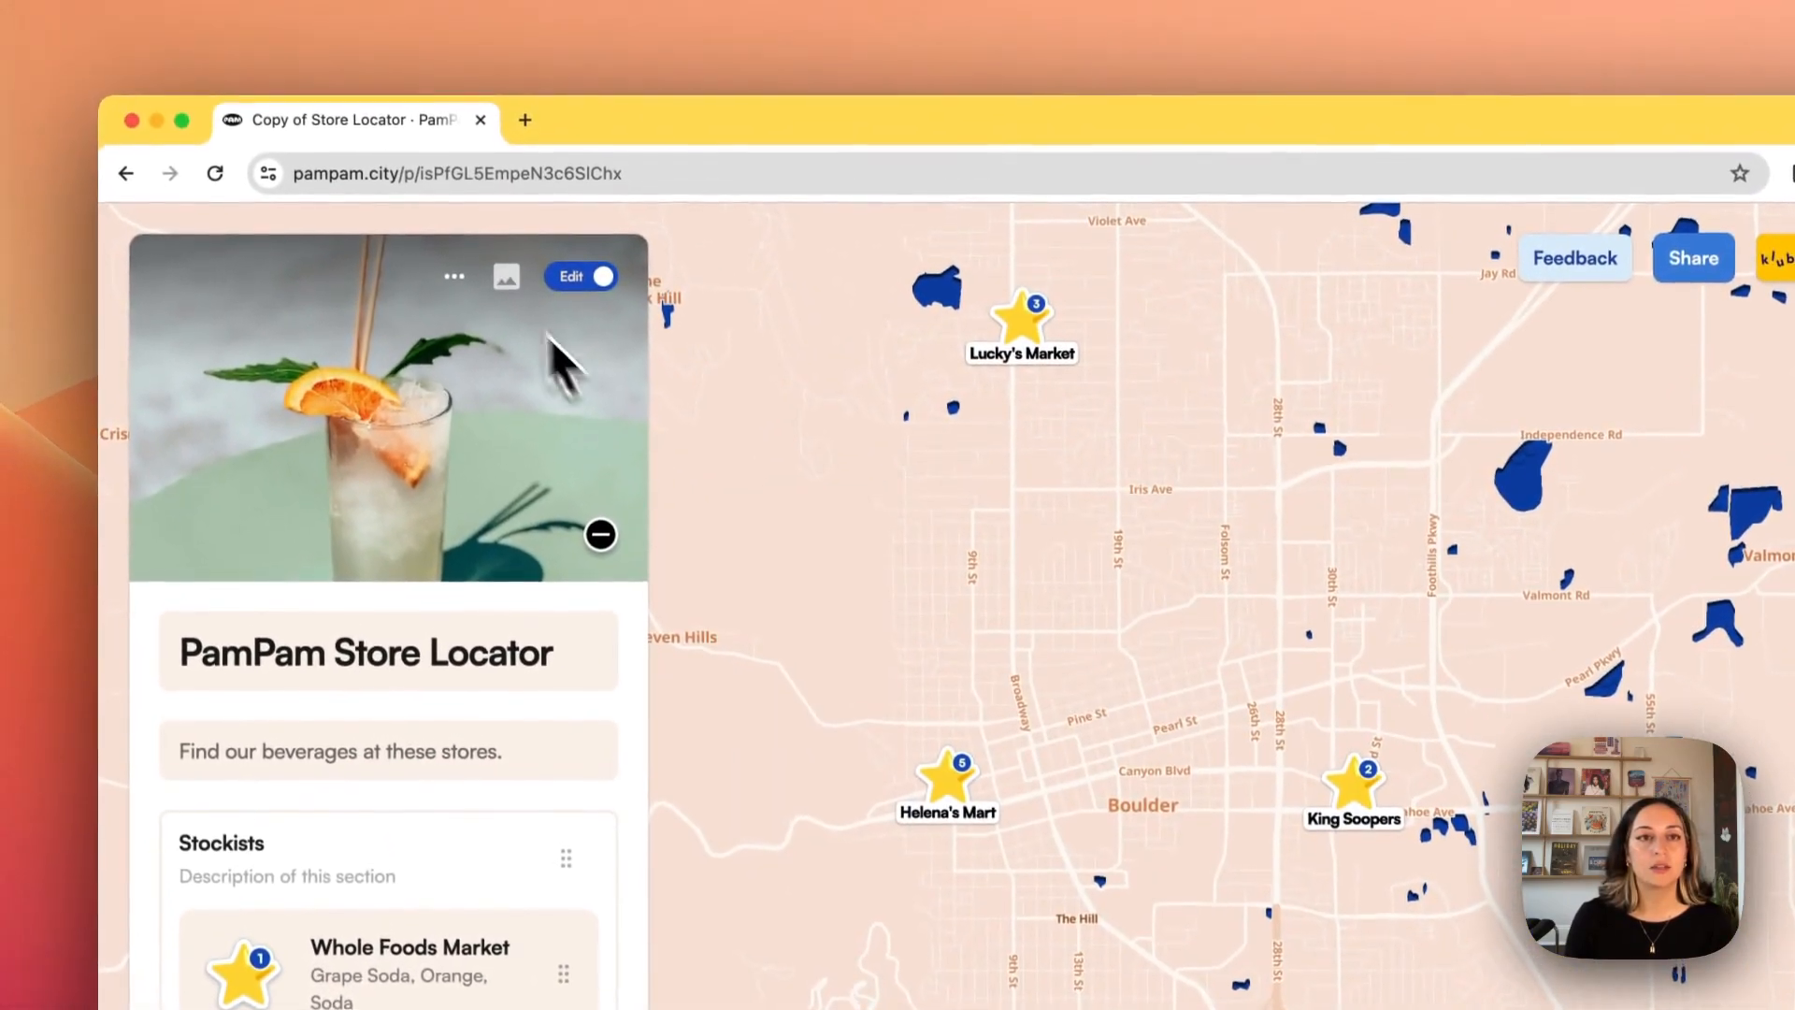
pyautogui.click(399, 92)
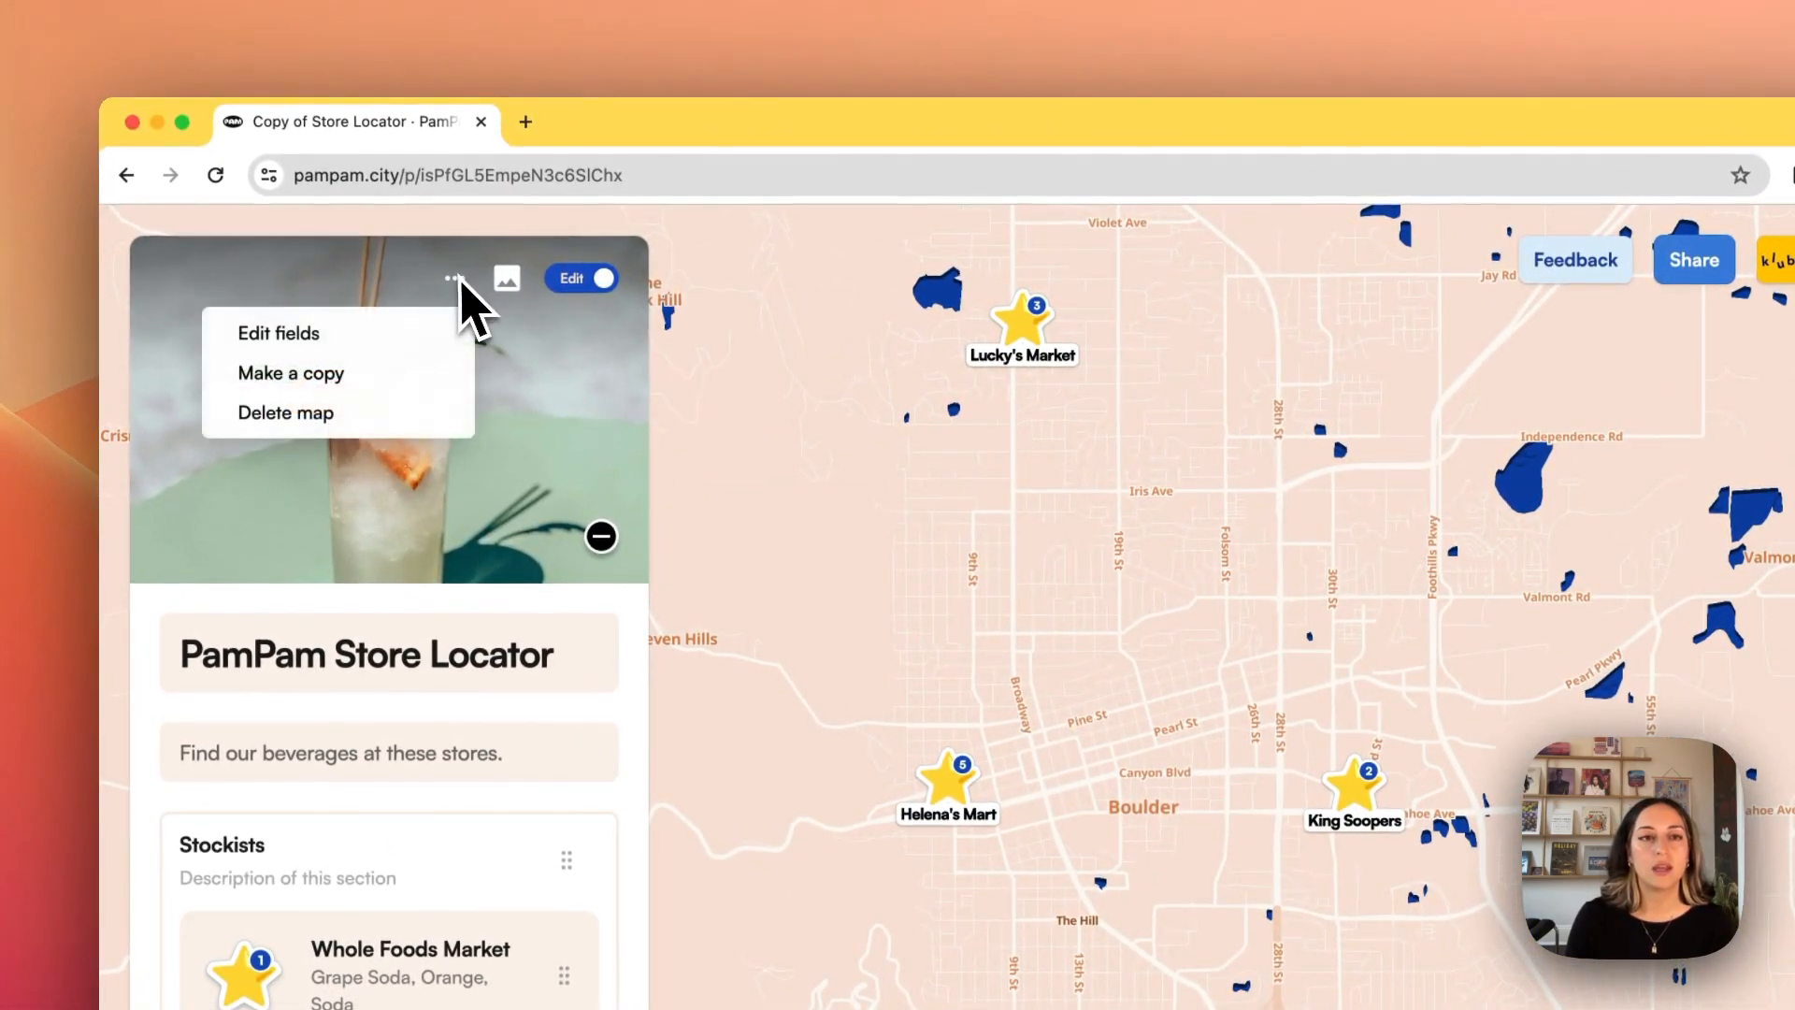
pyautogui.click(775, 445)
# Step: Delete the "How to use this template" section below the Stockists list
pyautogui.scroll(-3, 557, 514)
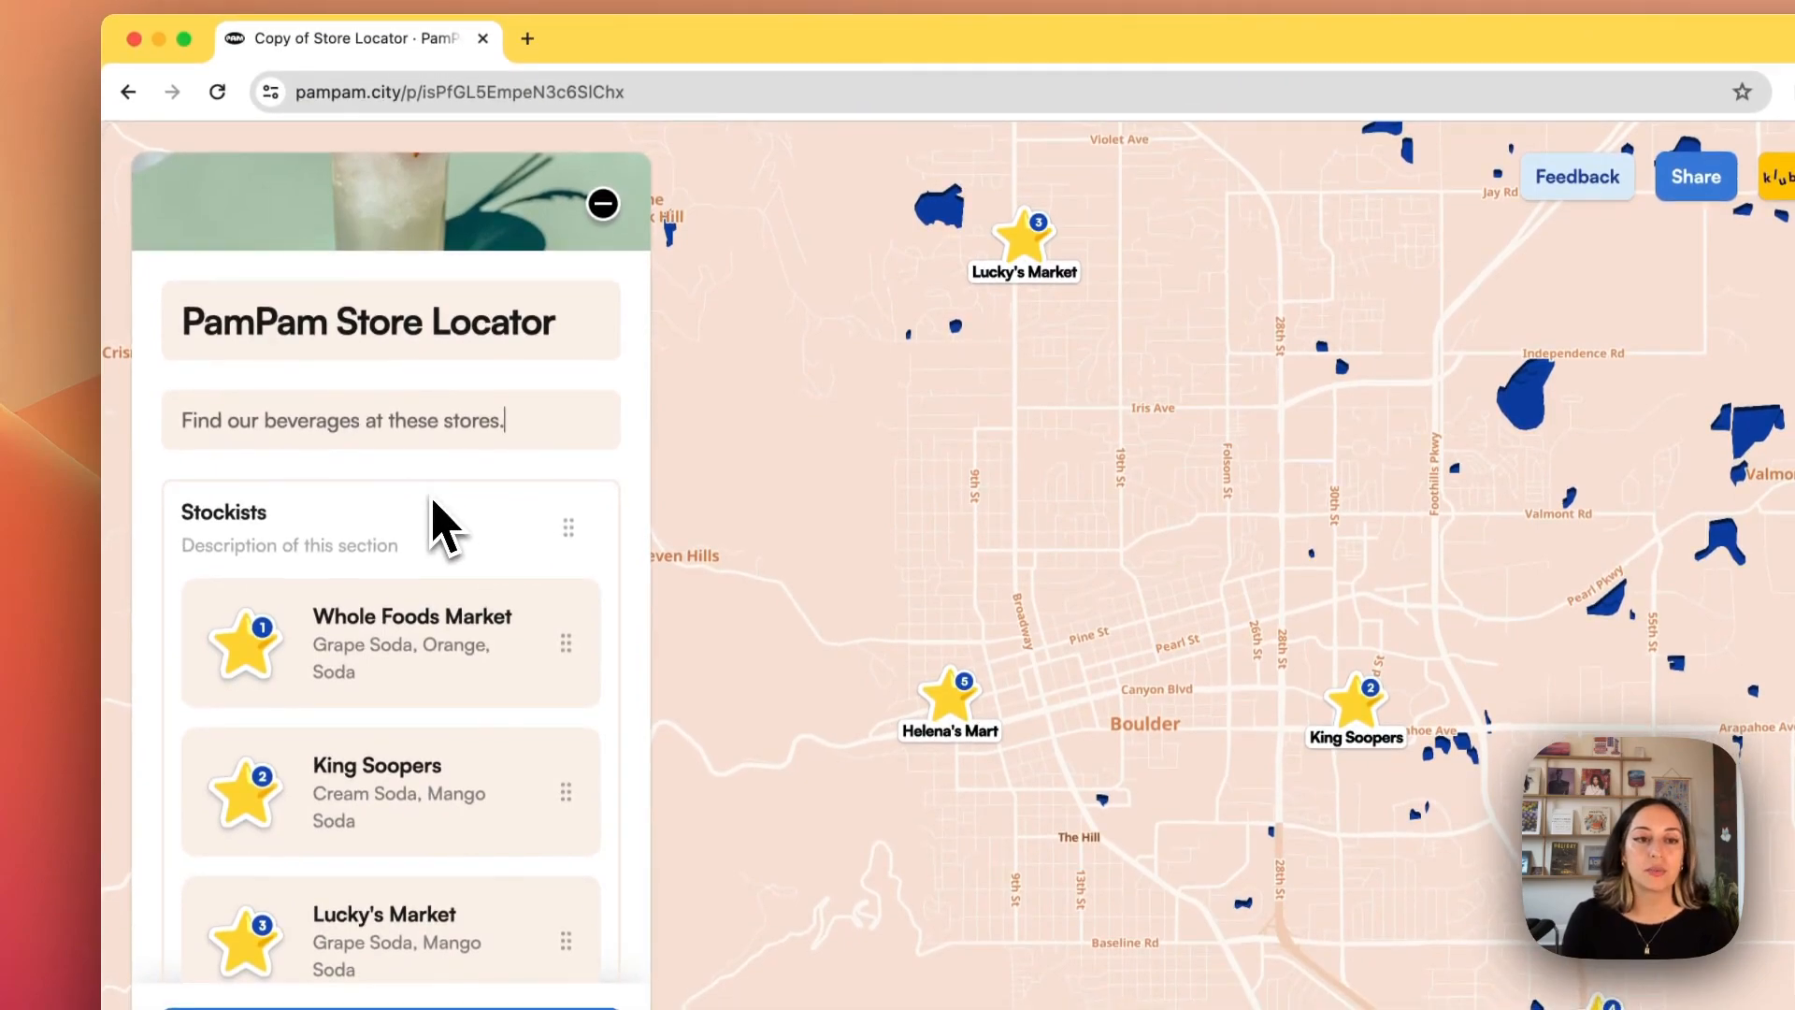
pyautogui.scroll(-10, 432, 584)
pyautogui.scroll(12, 433, 524)
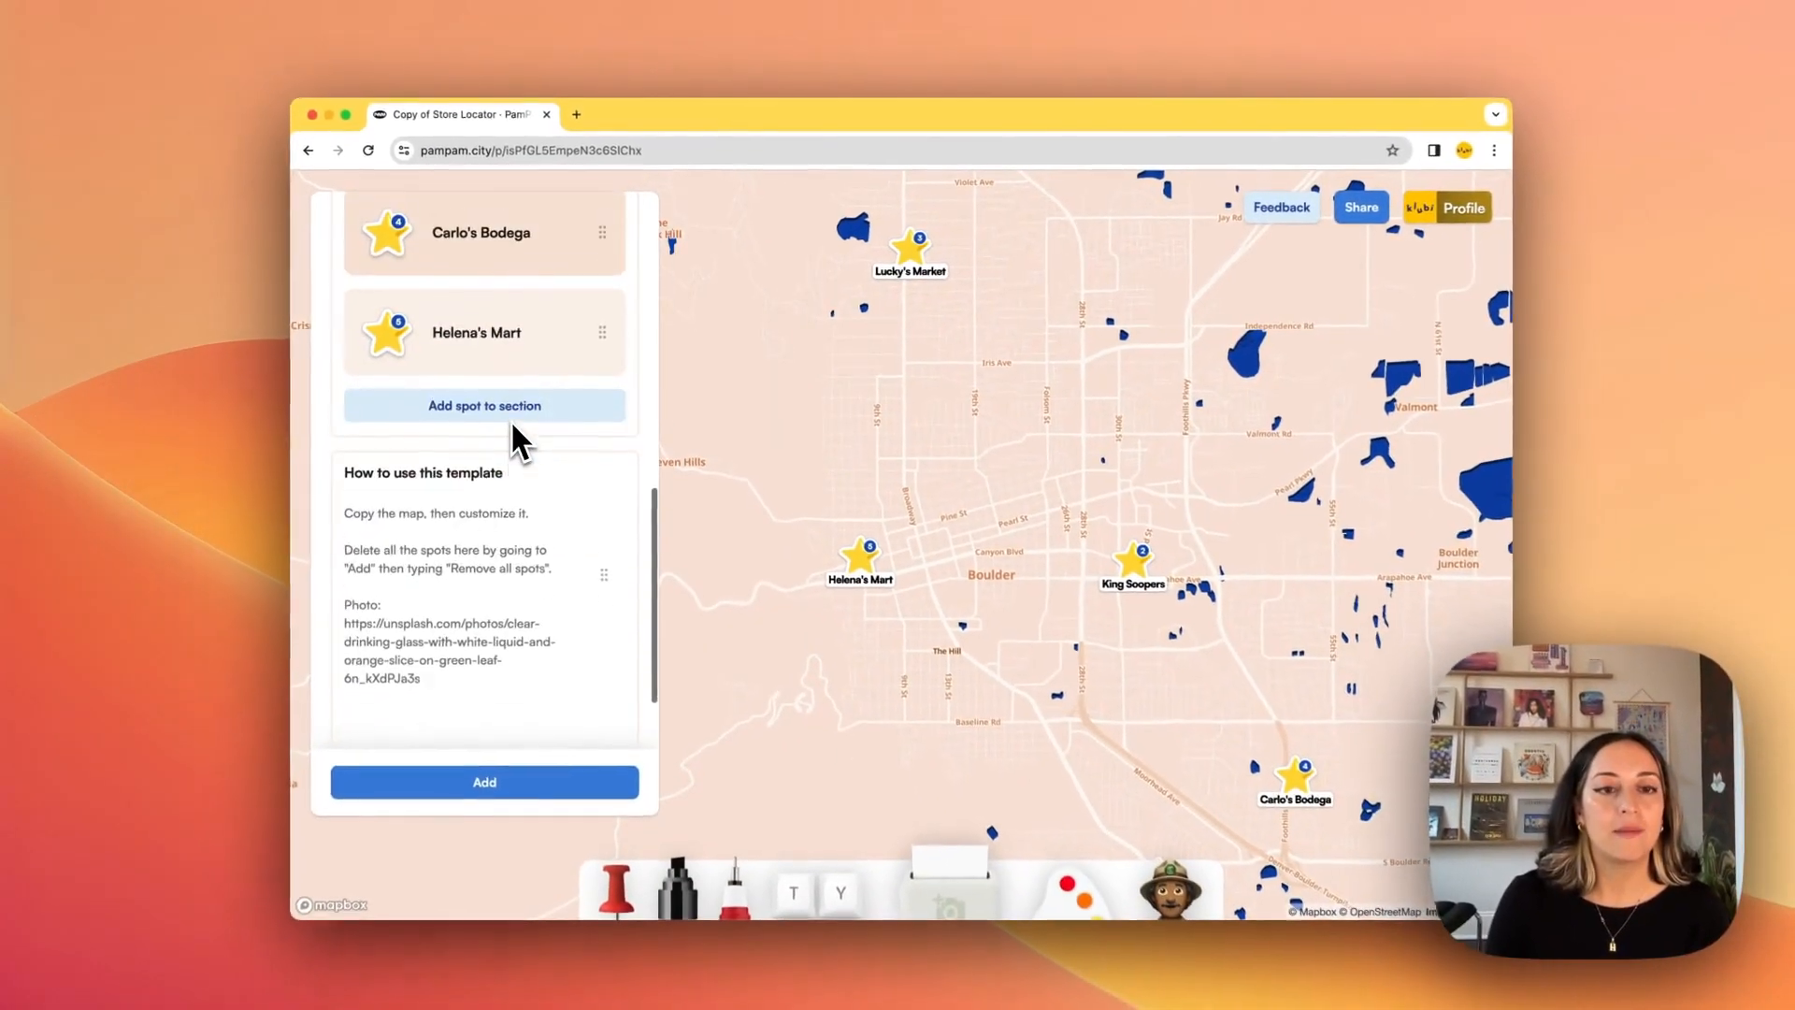
pyautogui.scroll(-2, 514, 417)
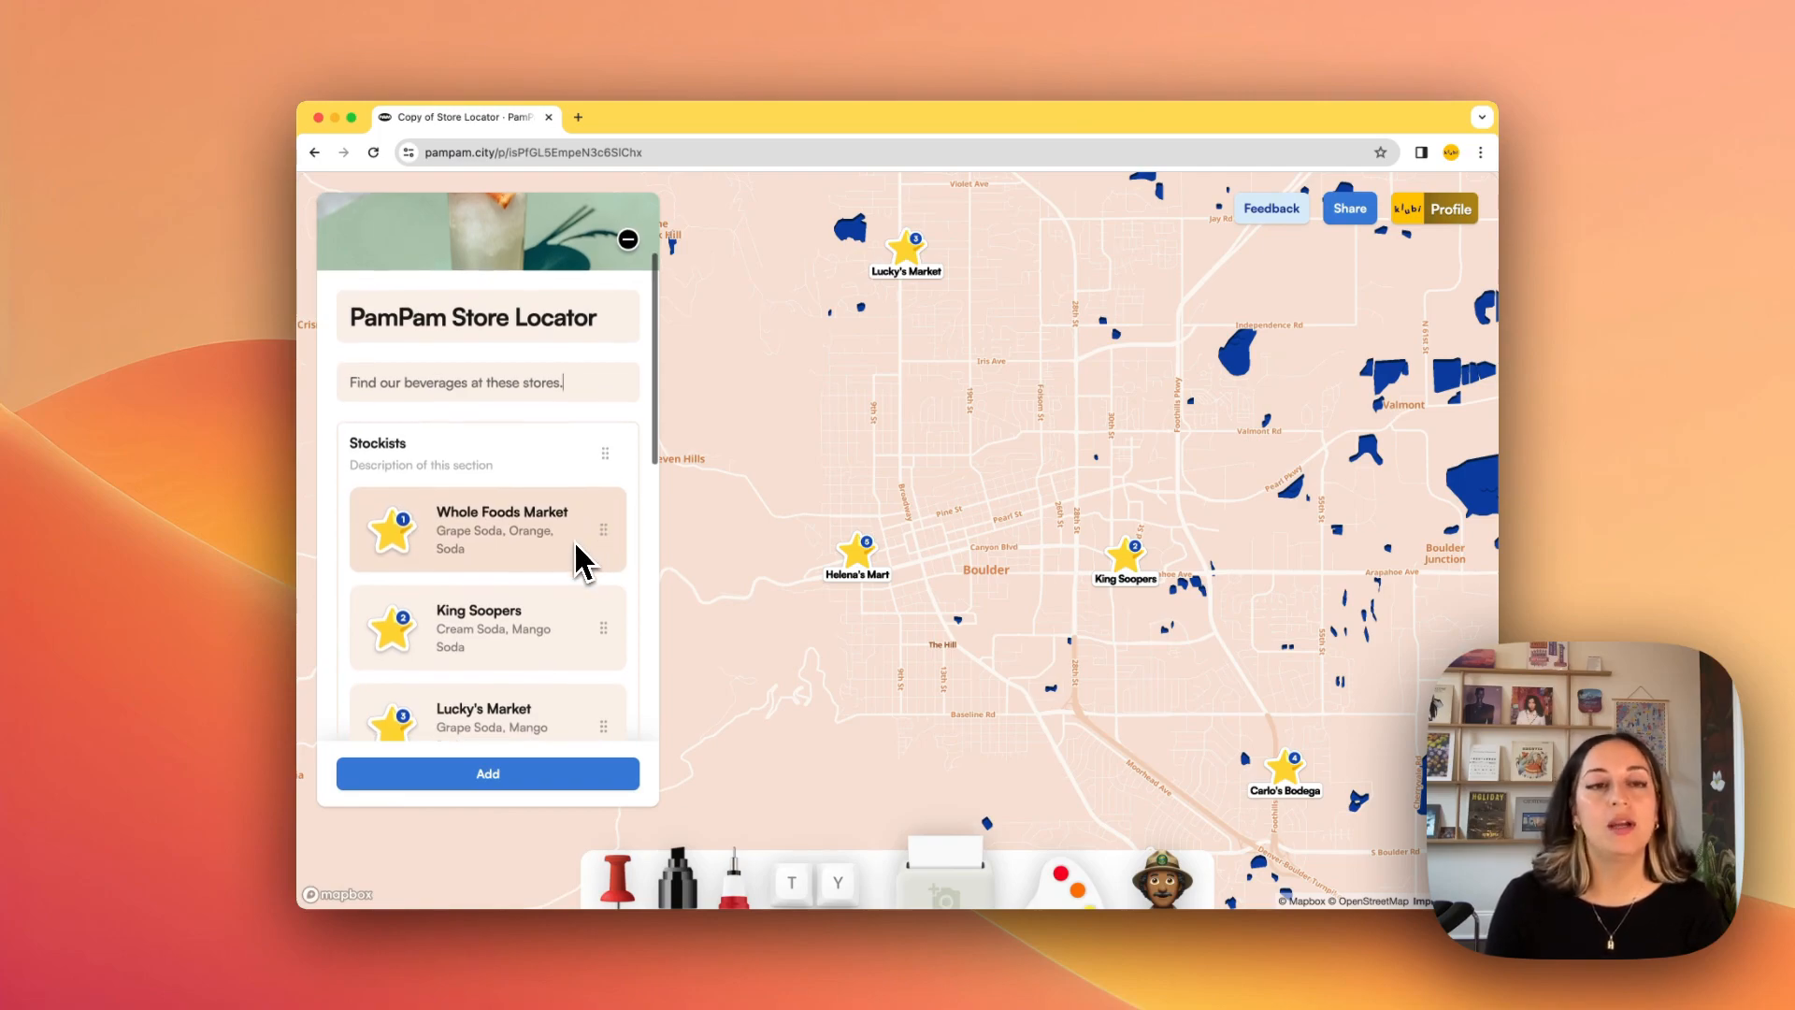
pyautogui.scroll(-1, 574, 541)
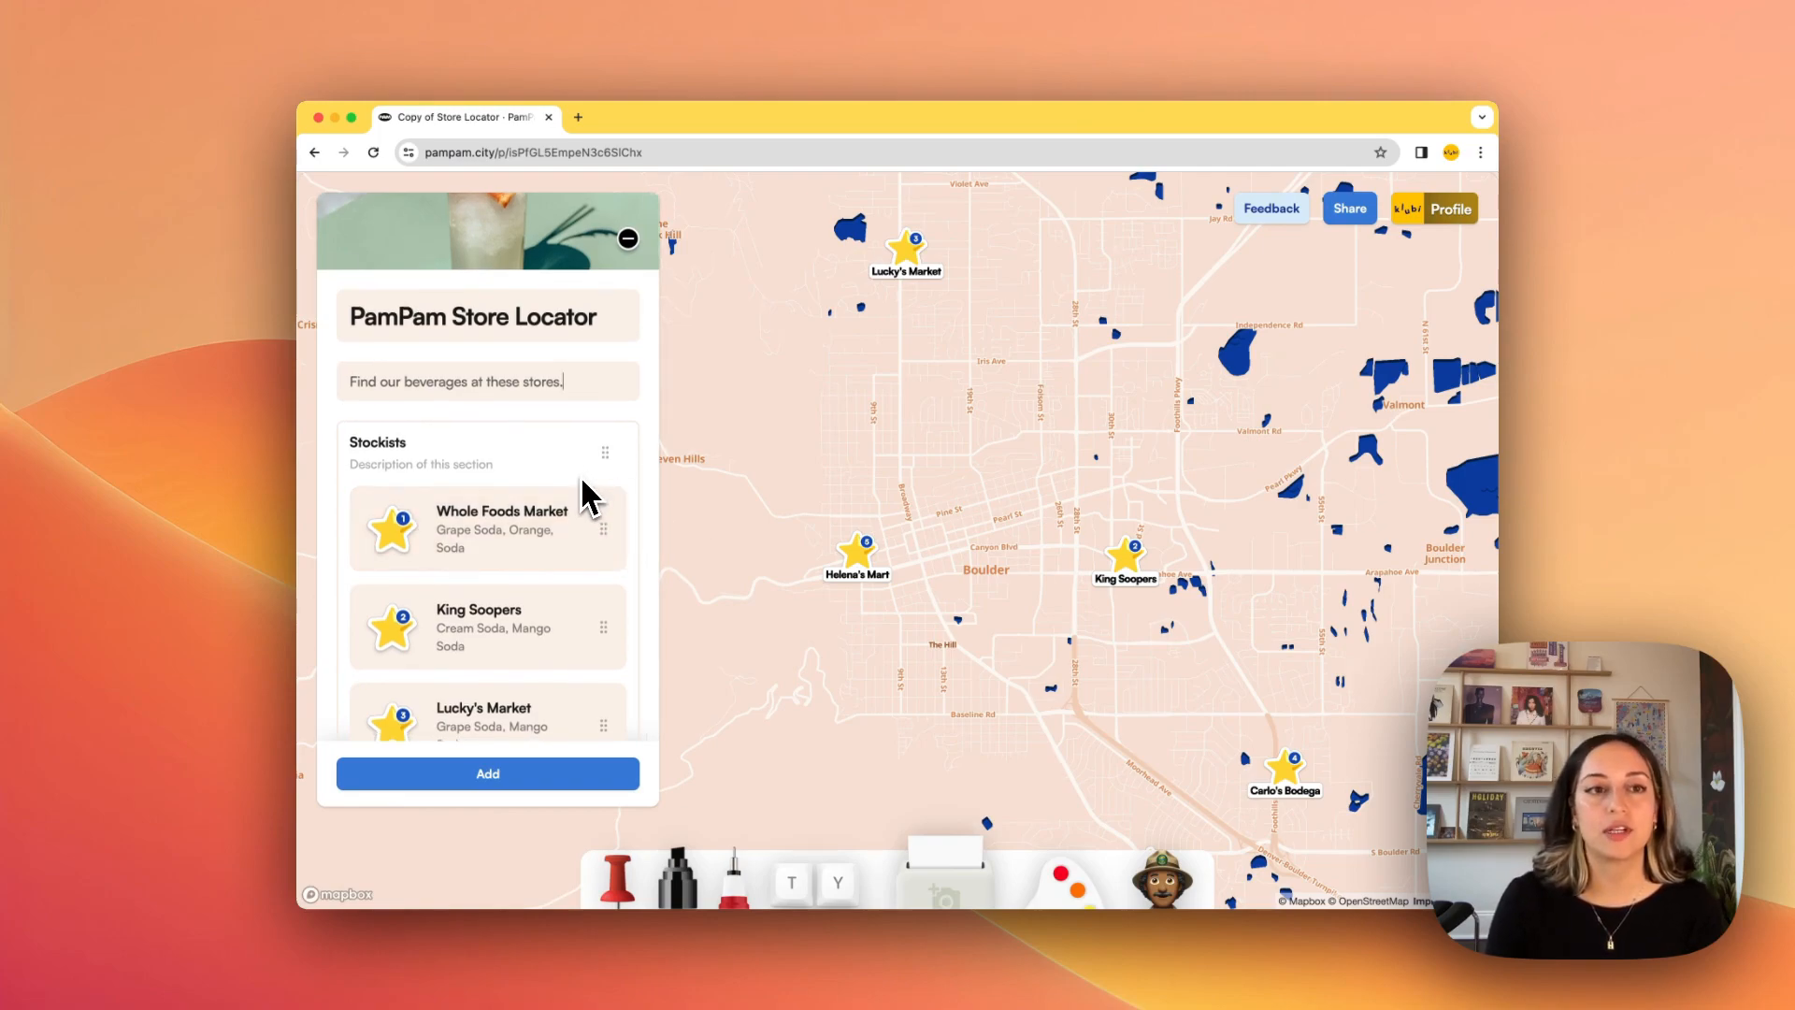
pyautogui.scroll(-9, 572, 502)
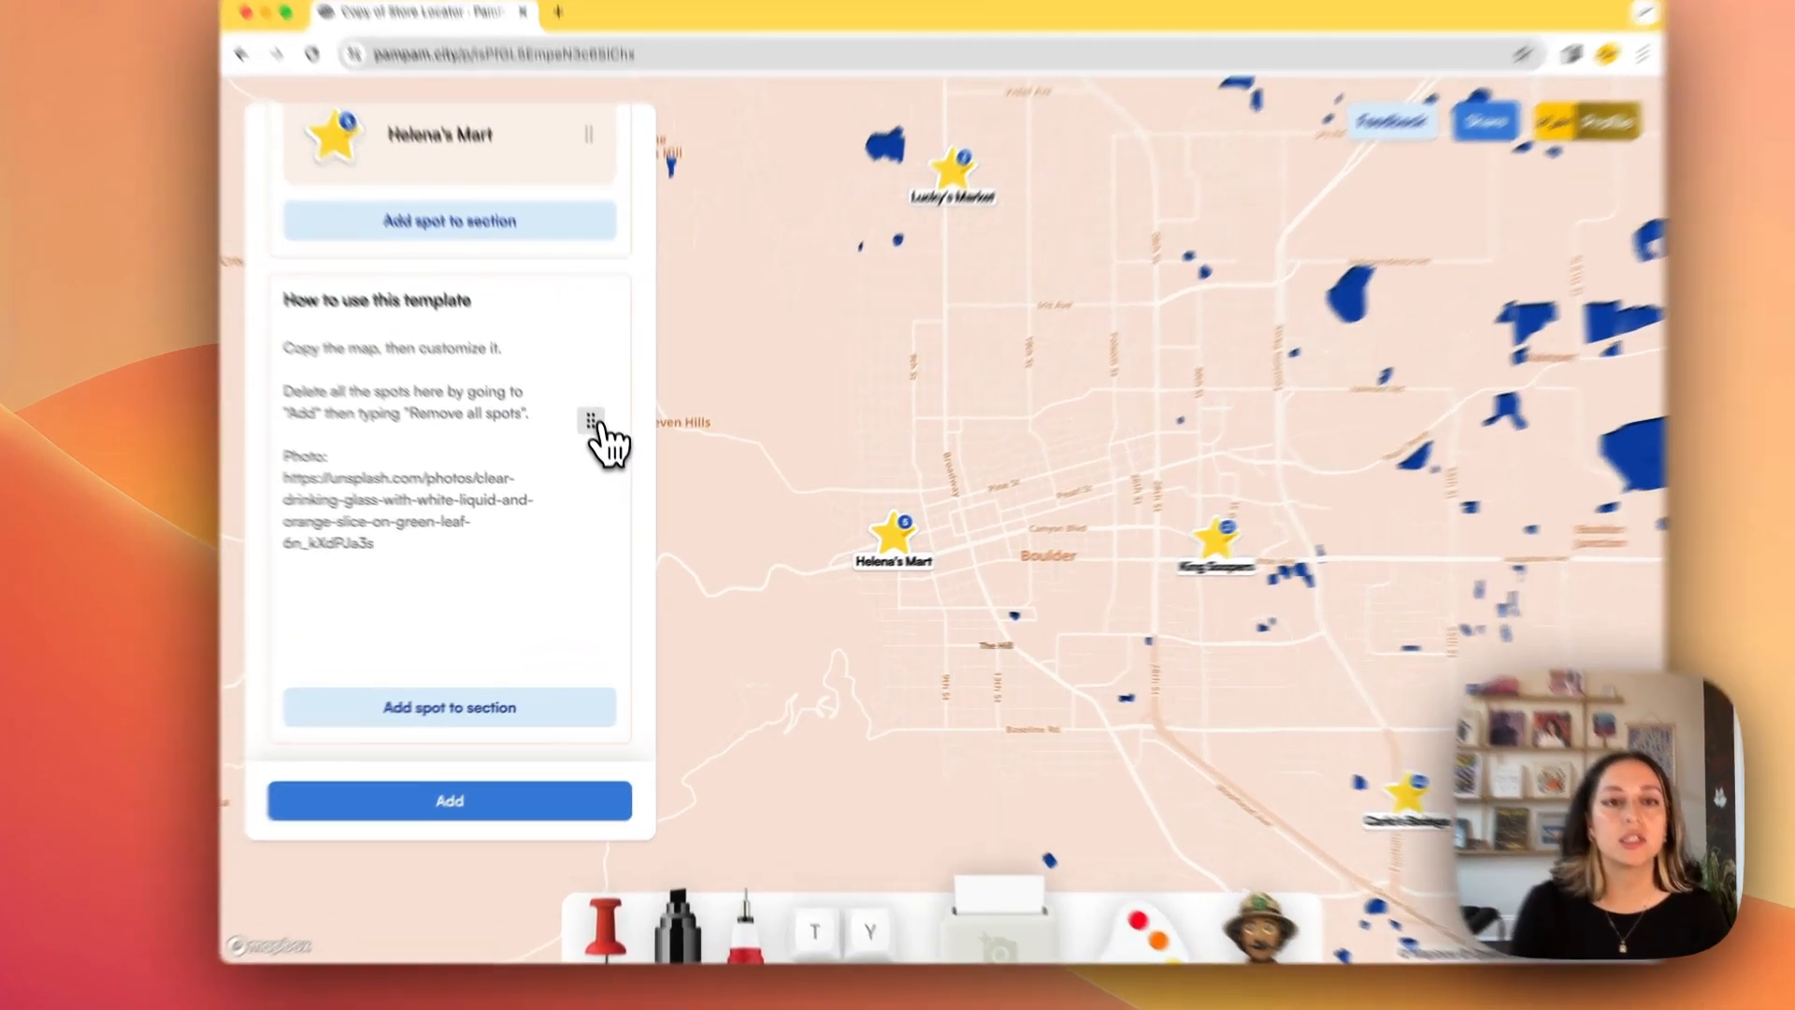
pyautogui.click(605, 458)
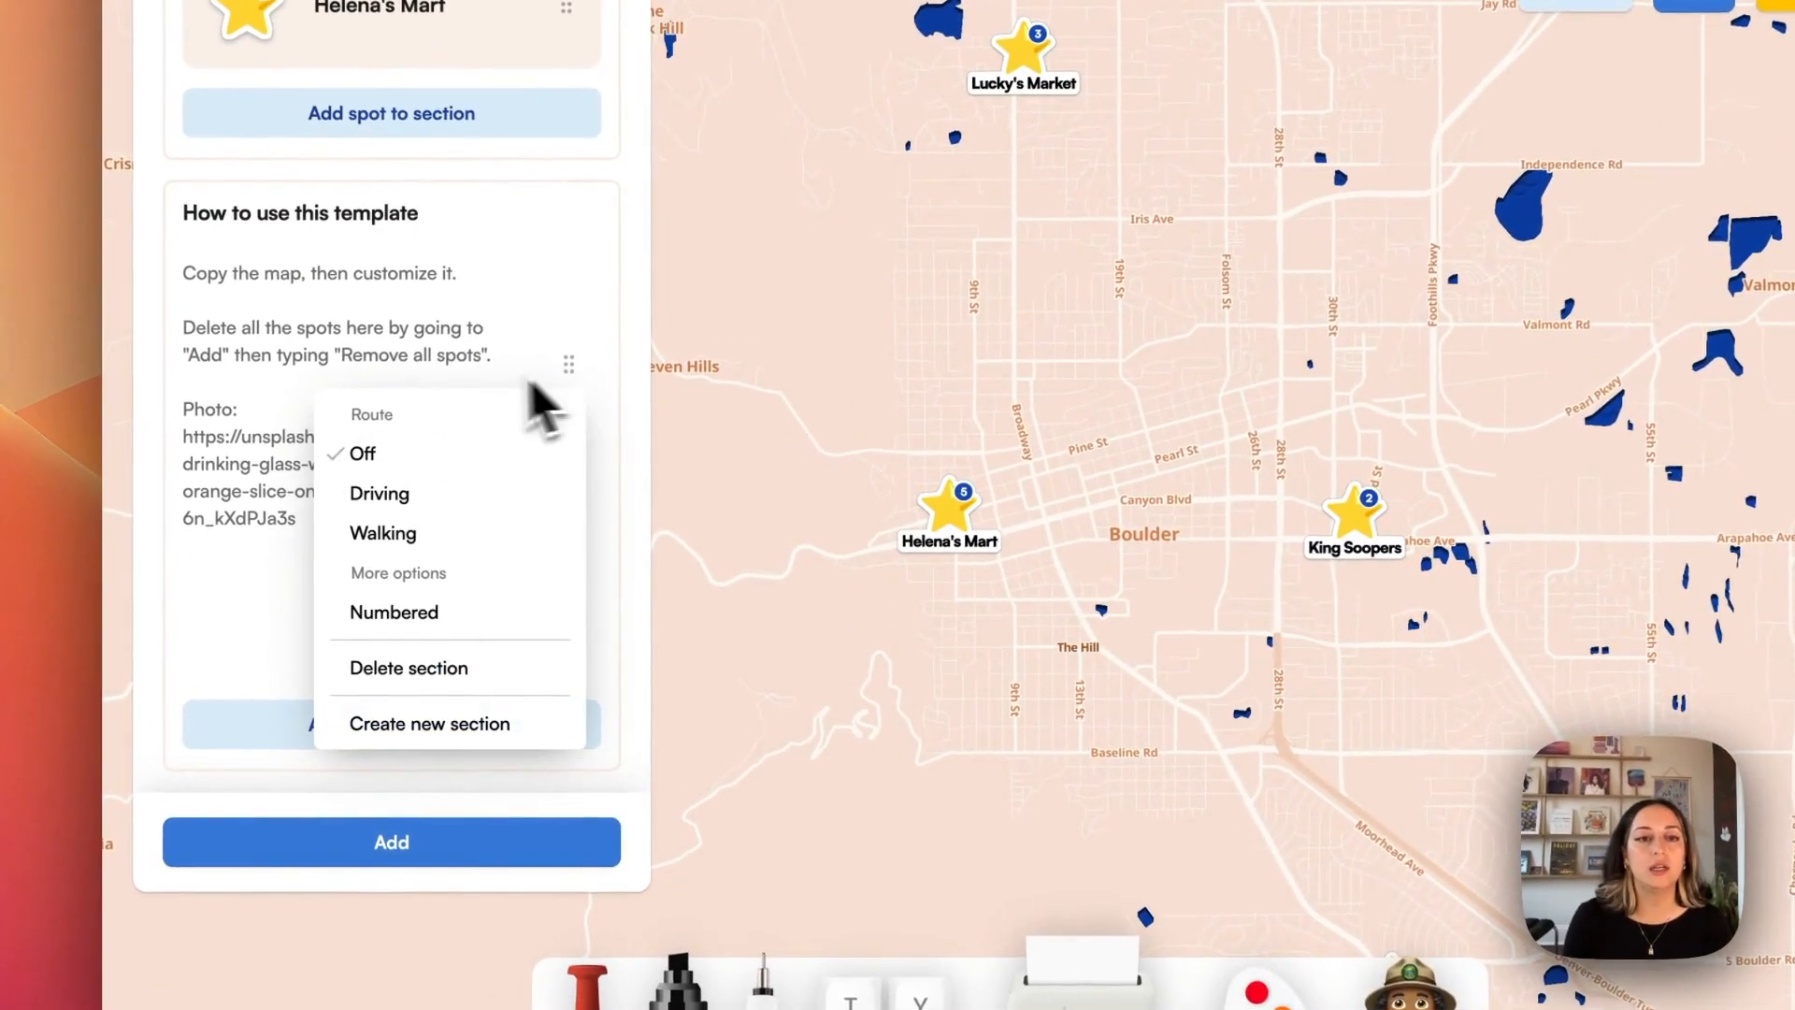
pyautogui.click(439, 678)
# Step: Search by name for the place "el chingon phil" without adding a spot
pyautogui.scroll(10, 580, 509)
pyautogui.scroll(-10, 580, 515)
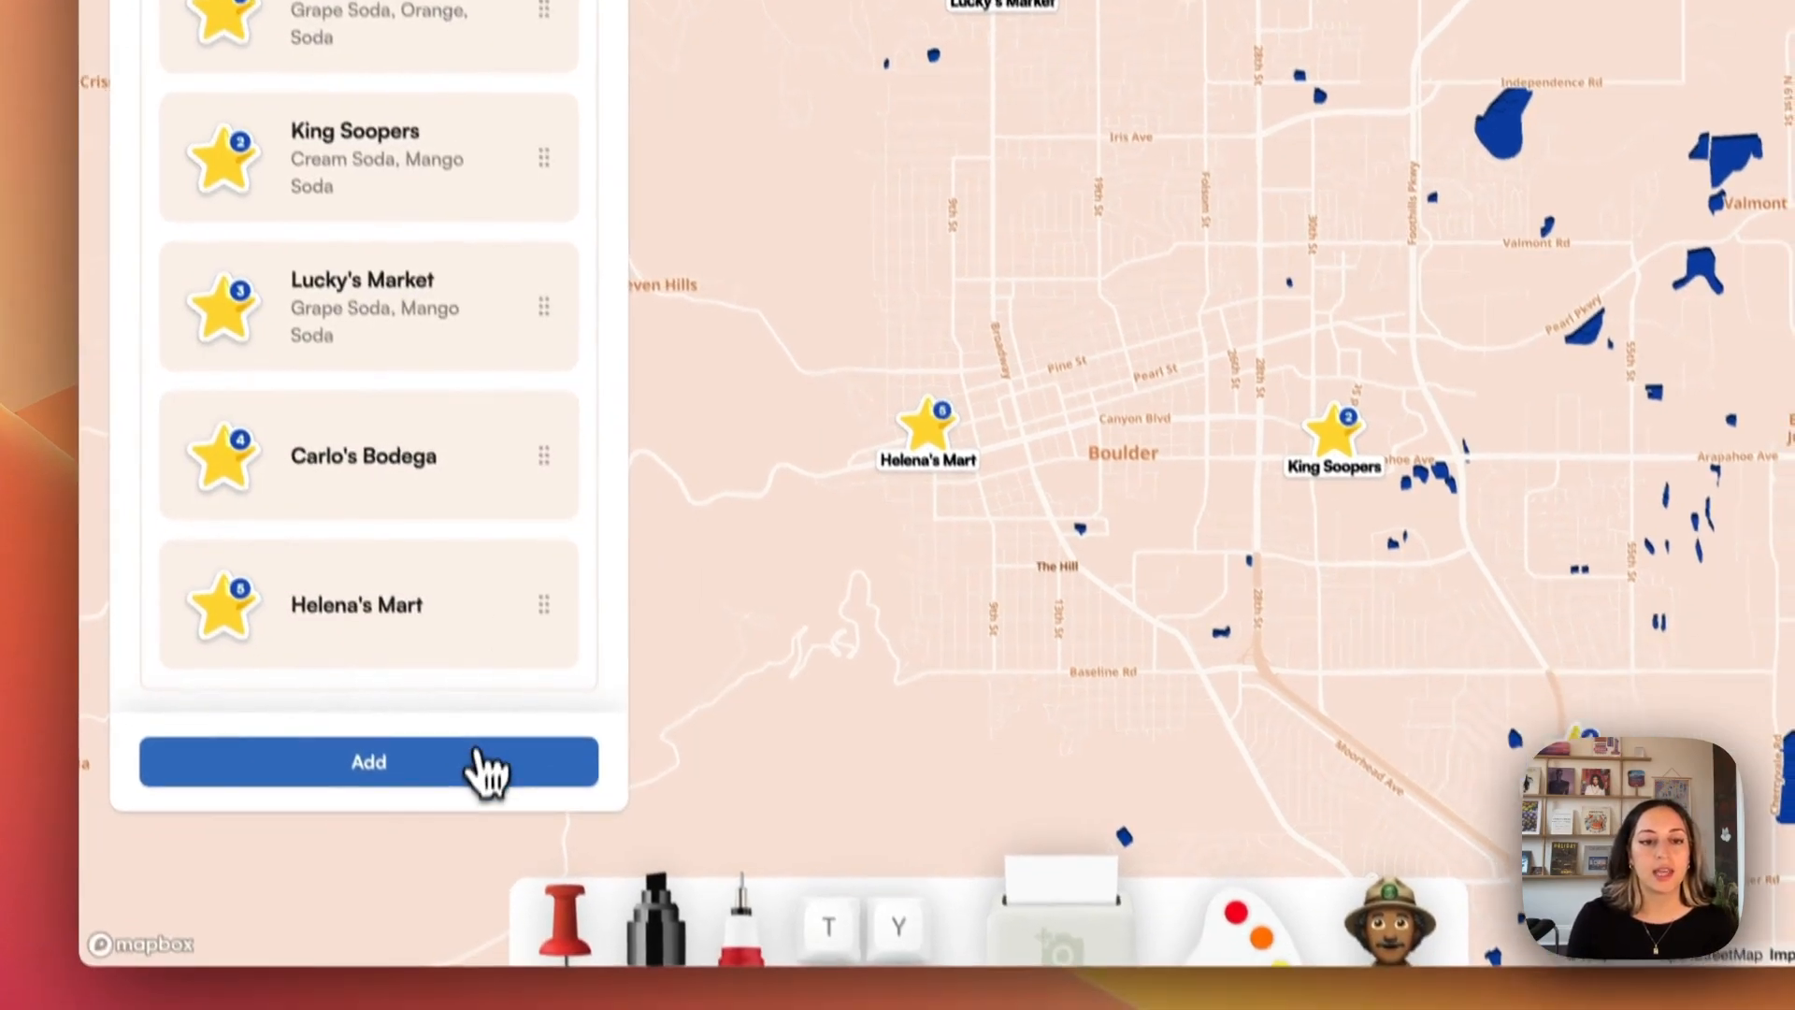
pyautogui.click(497, 843)
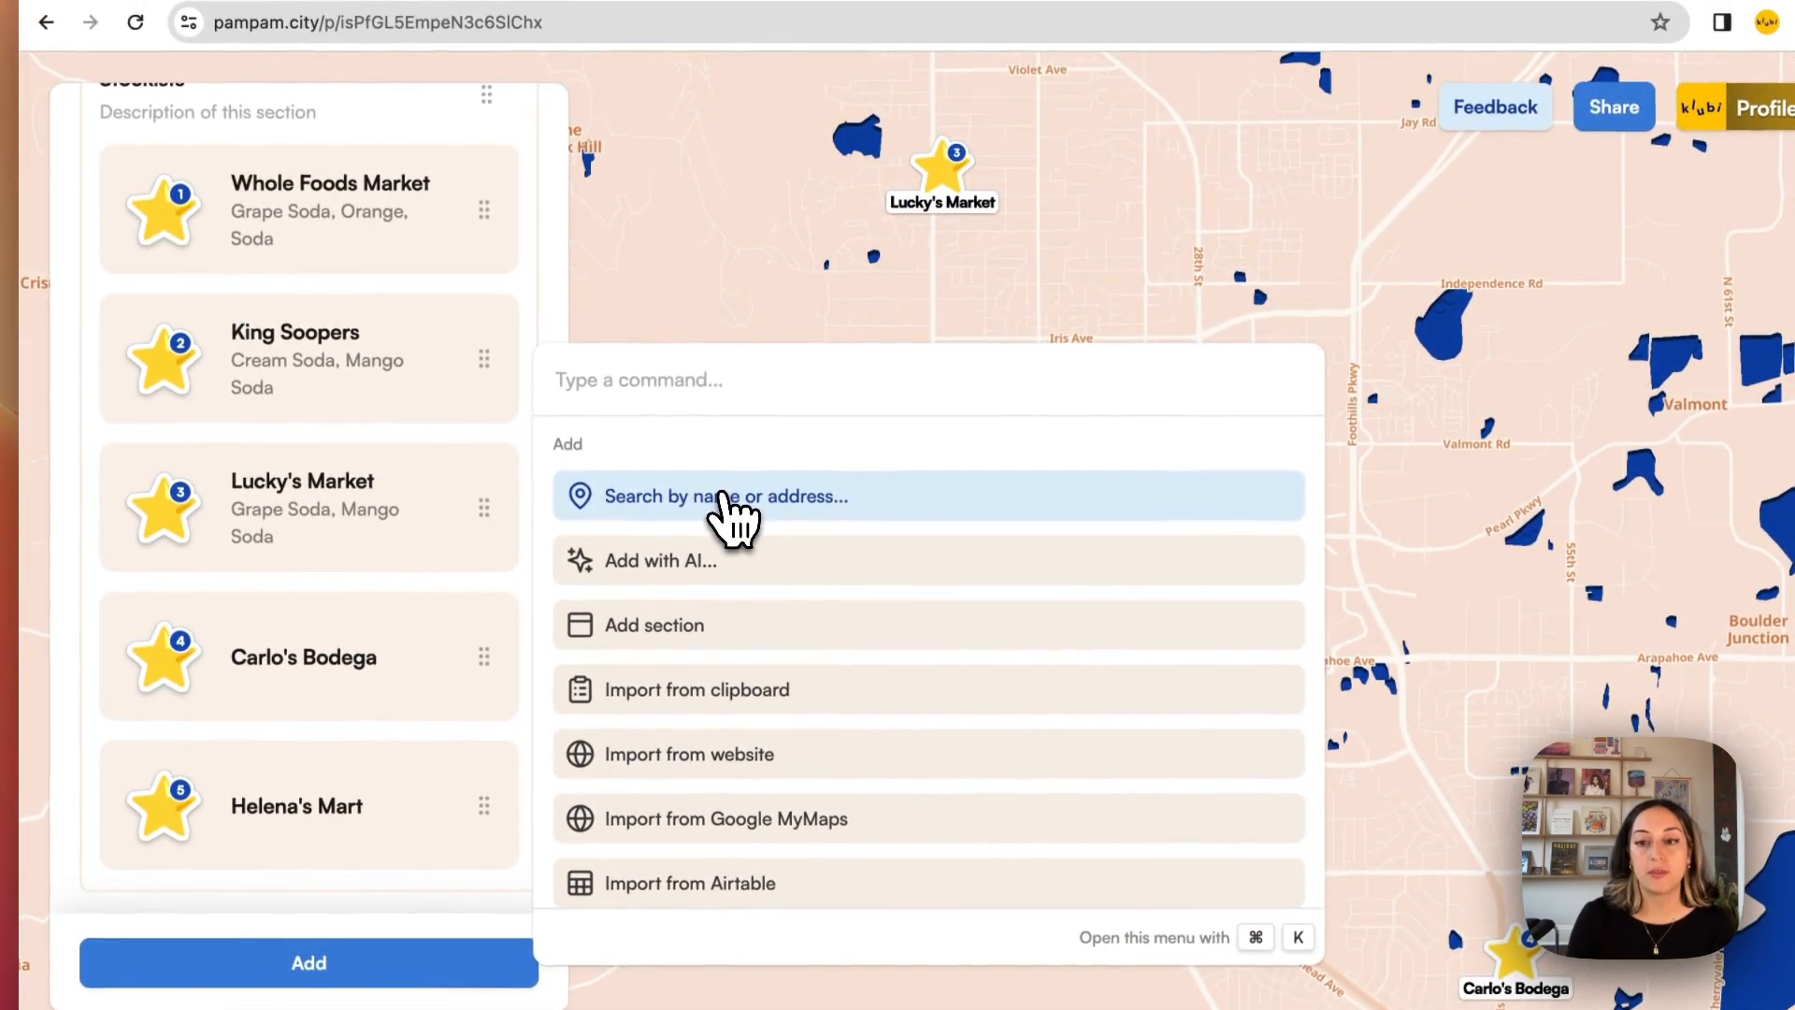
pyautogui.click(706, 417)
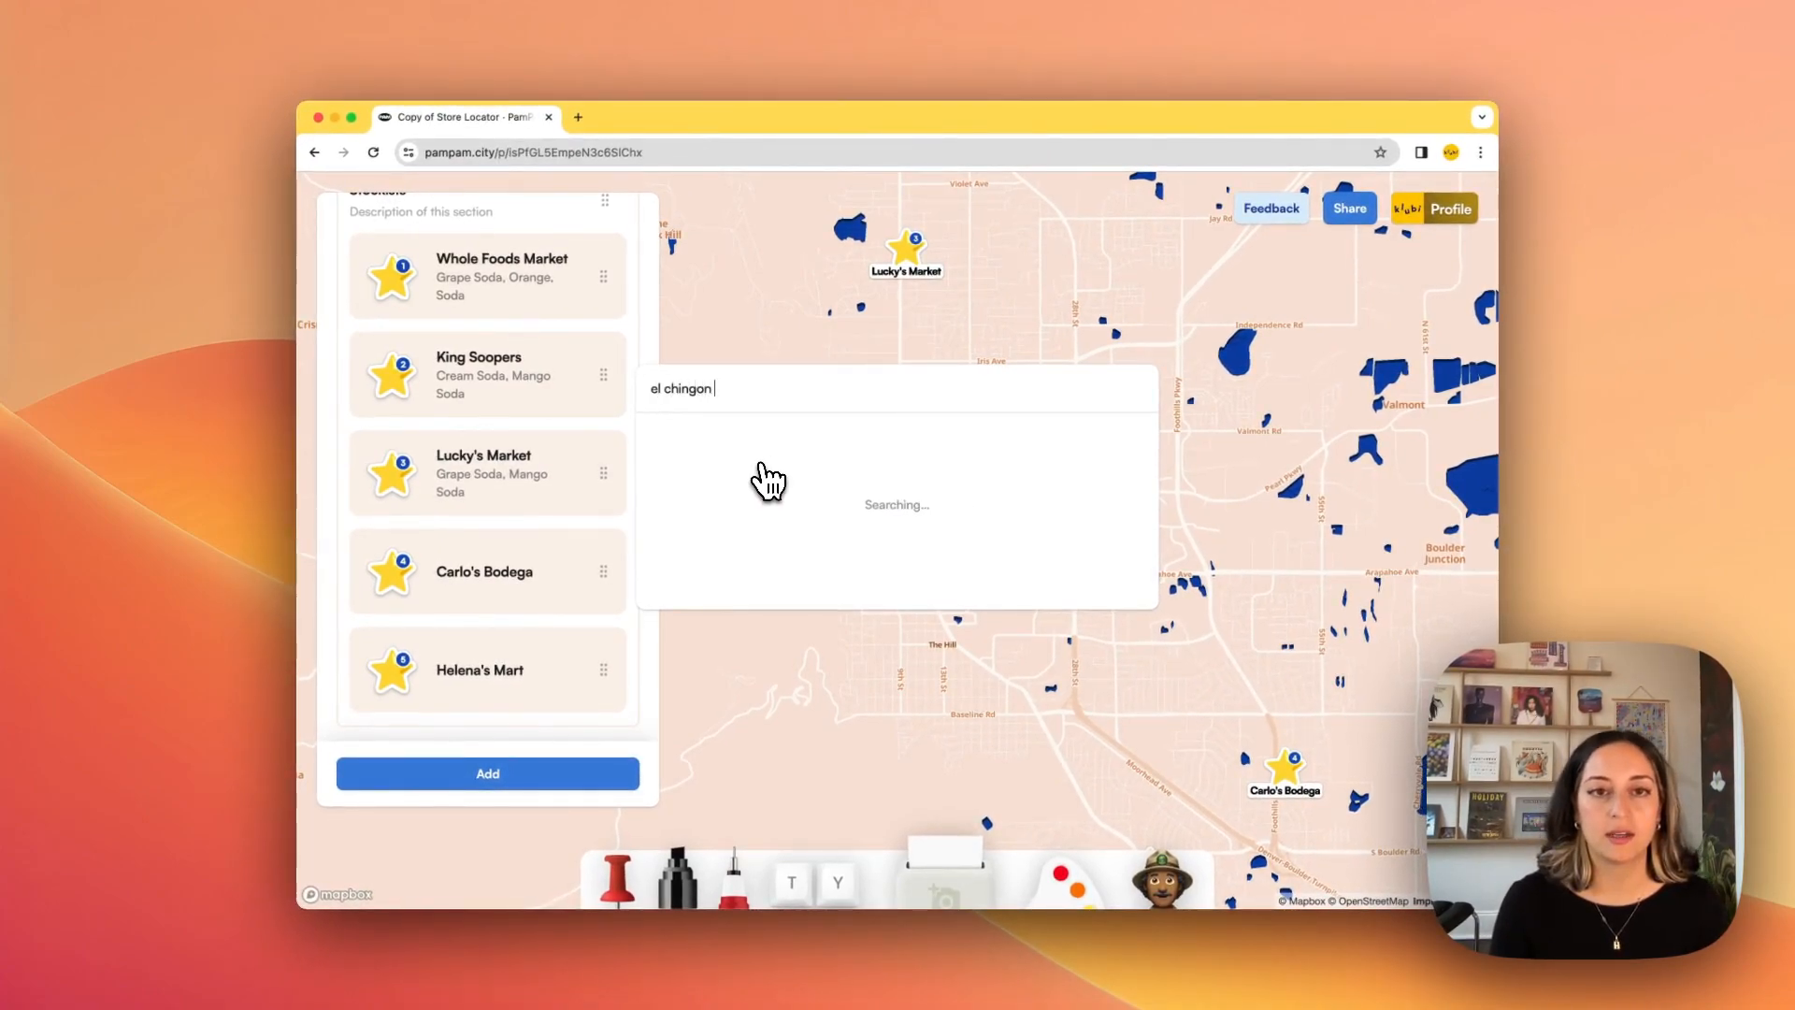
pyautogui.write('phil')
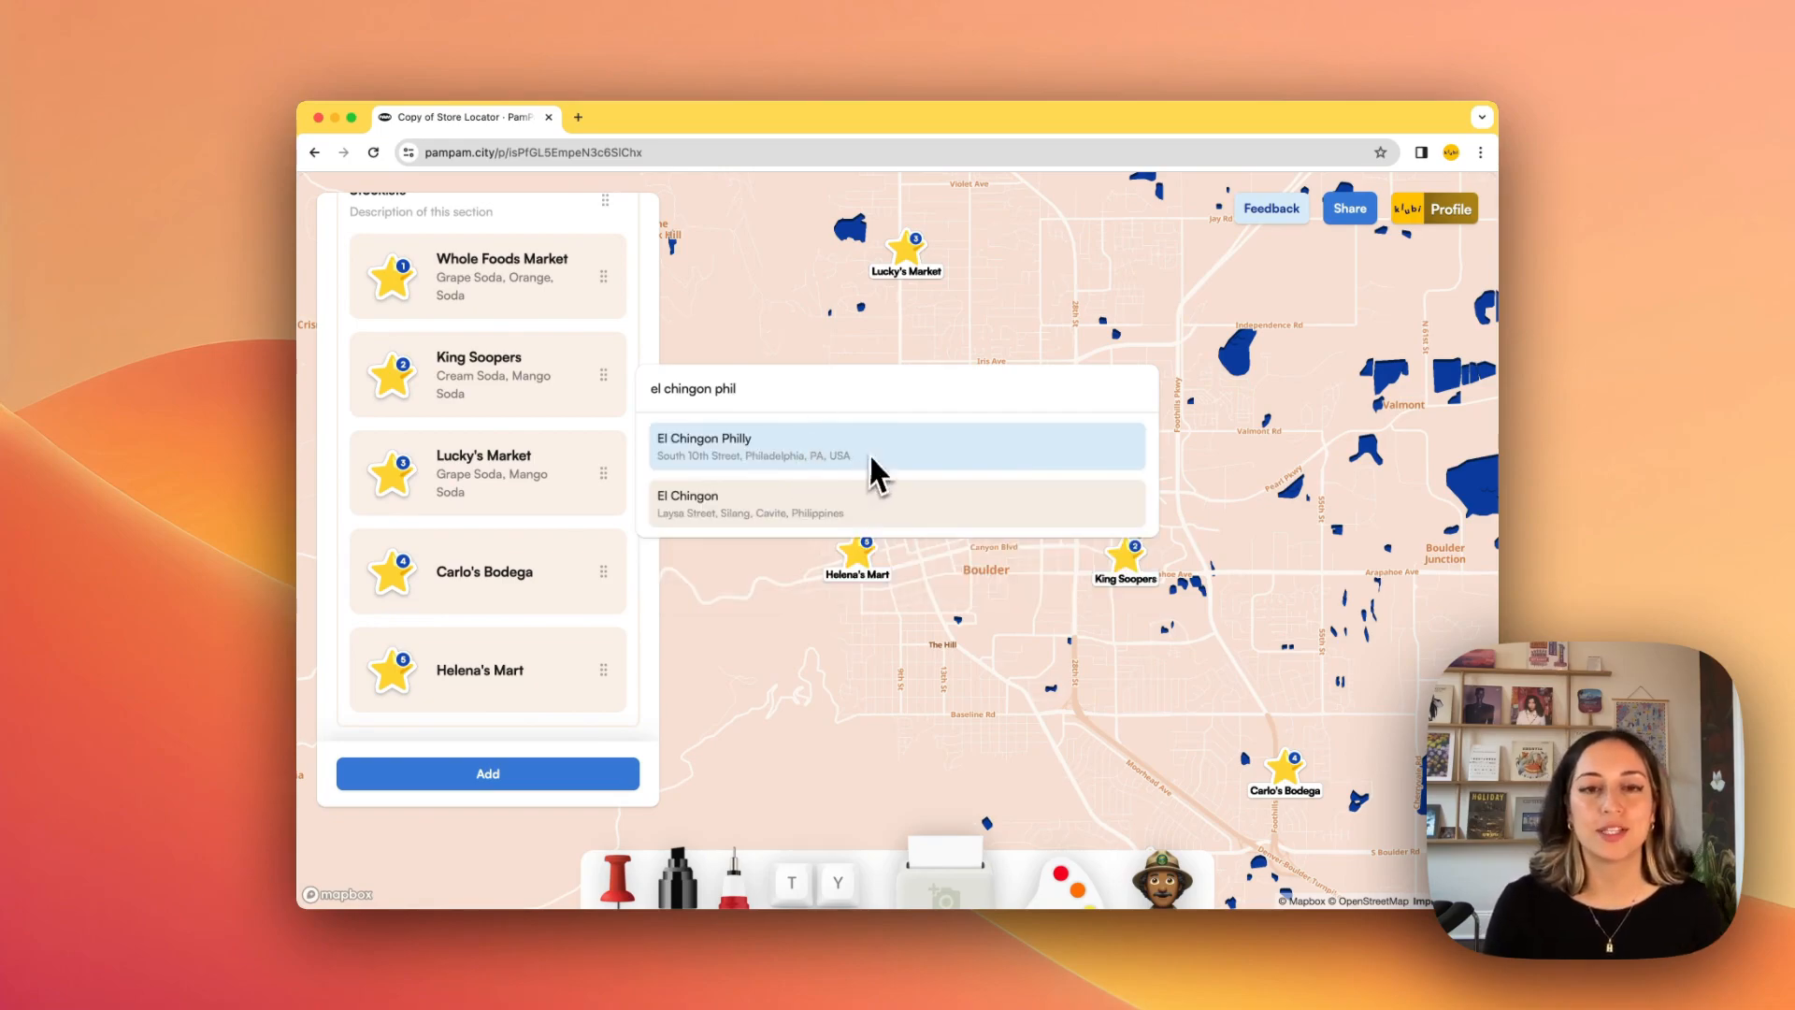
pyautogui.press('Escape')
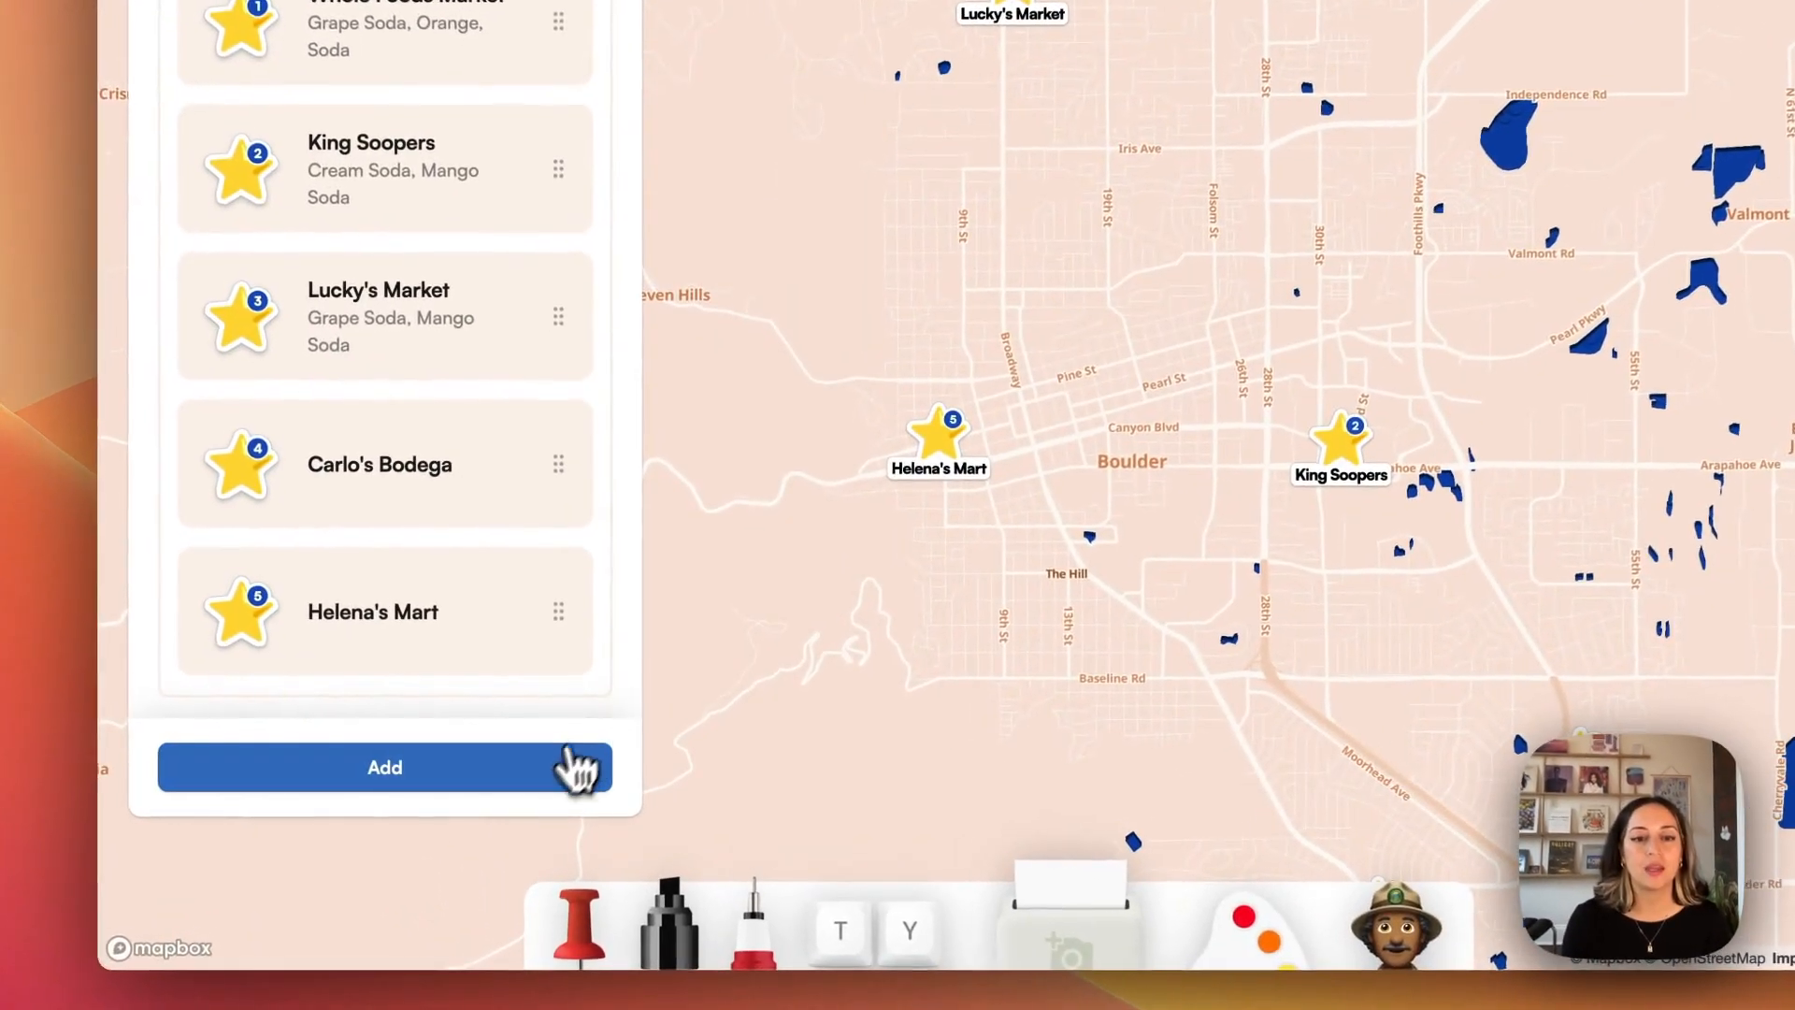
# Step: Try entering a place list beginning with "Philadelph" in the clipboard import and clear it
pyautogui.click(621, 774)
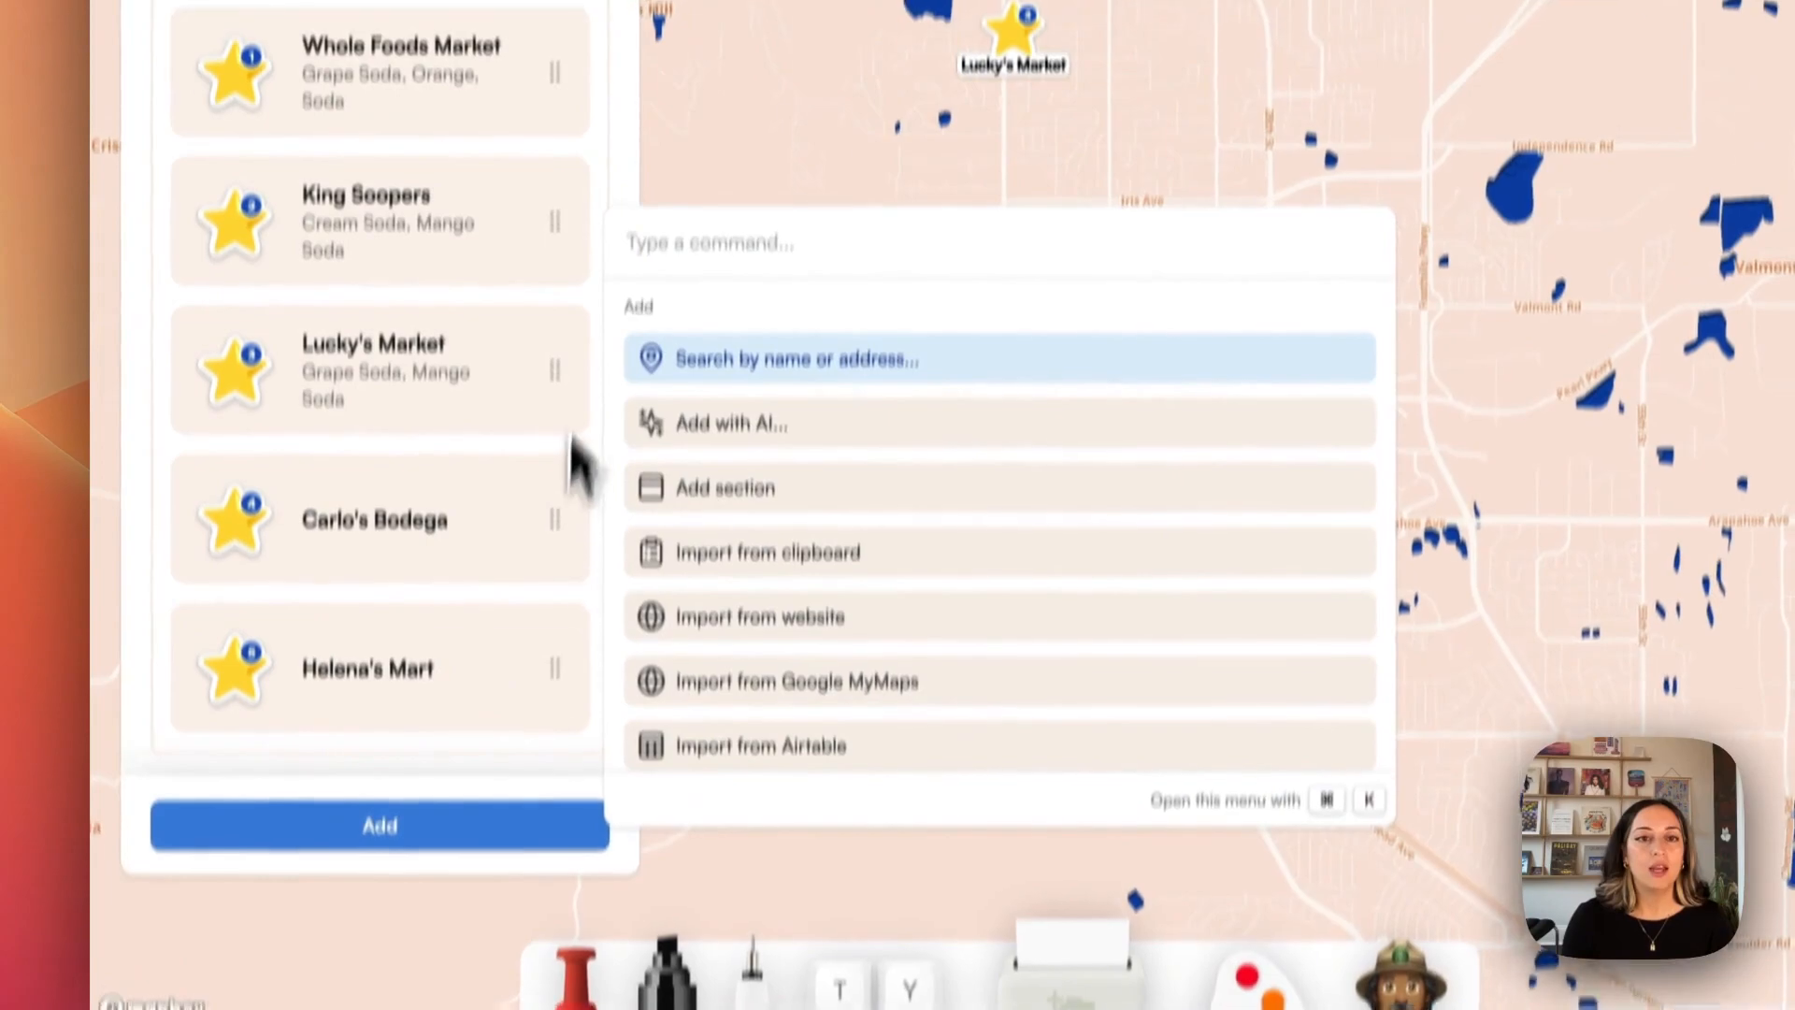
pyautogui.press('Escape')
pyautogui.scroll(5, 617, 220)
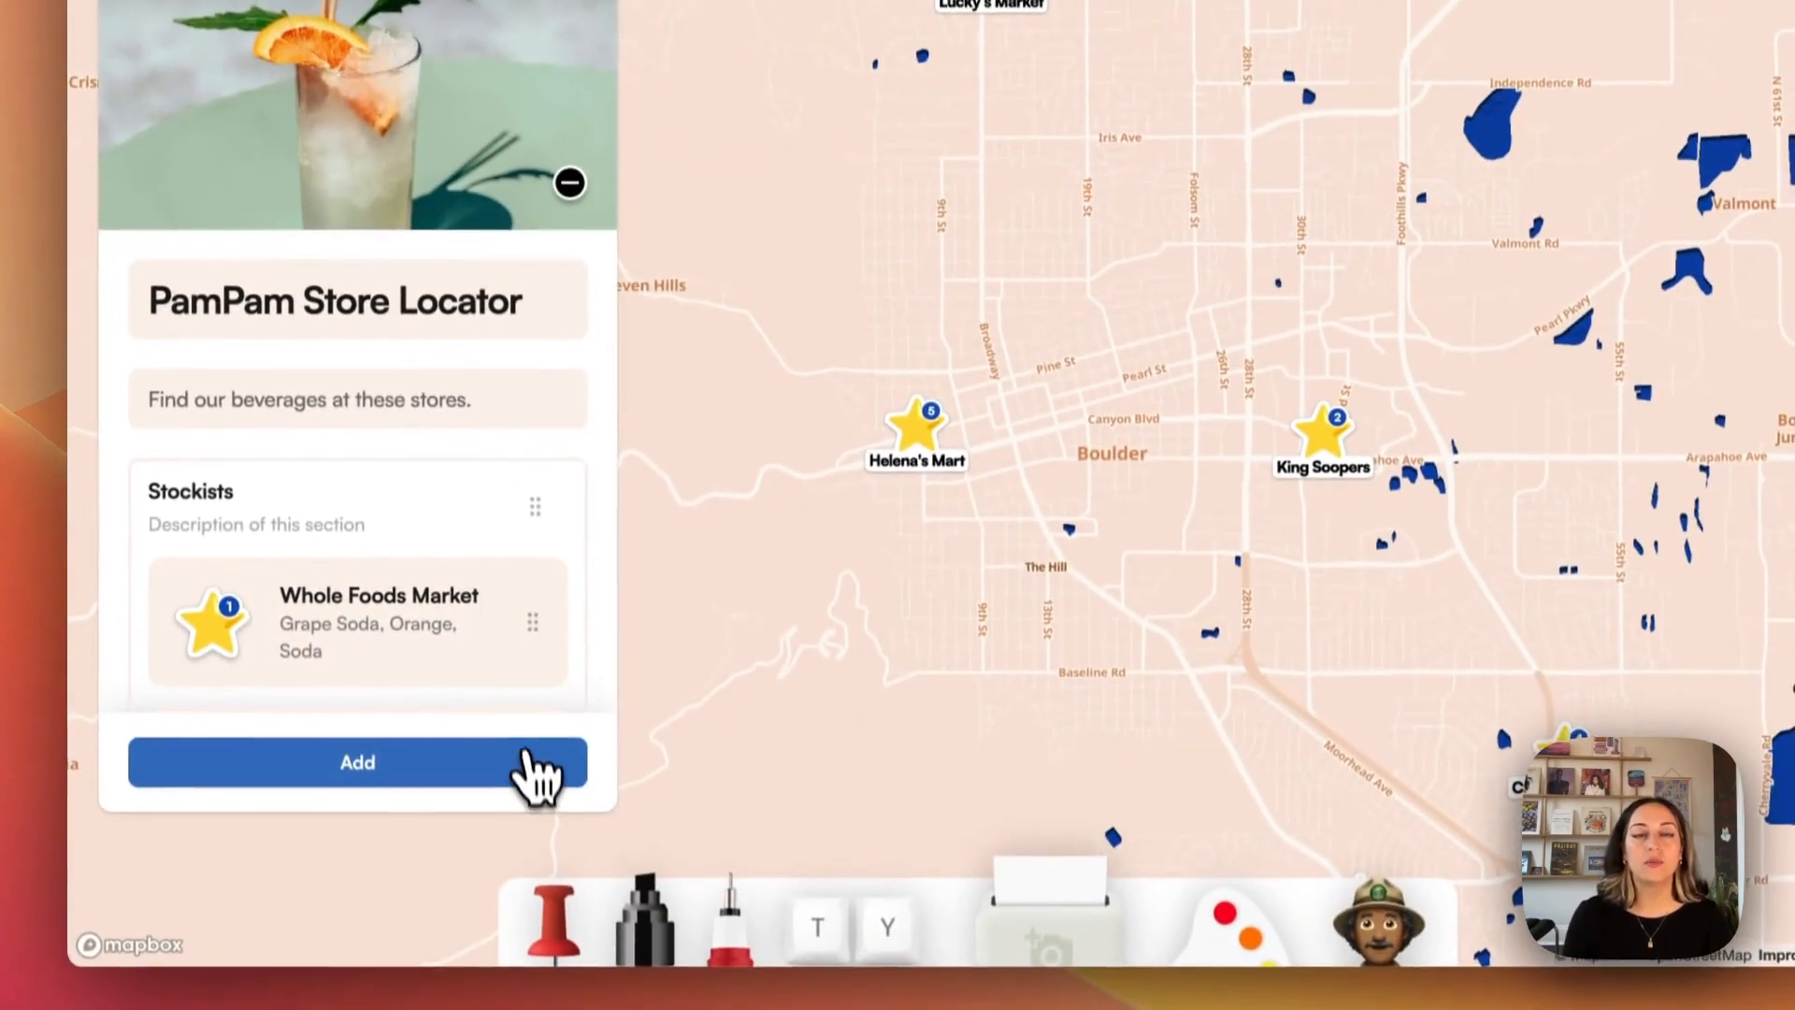
pyautogui.click(538, 771)
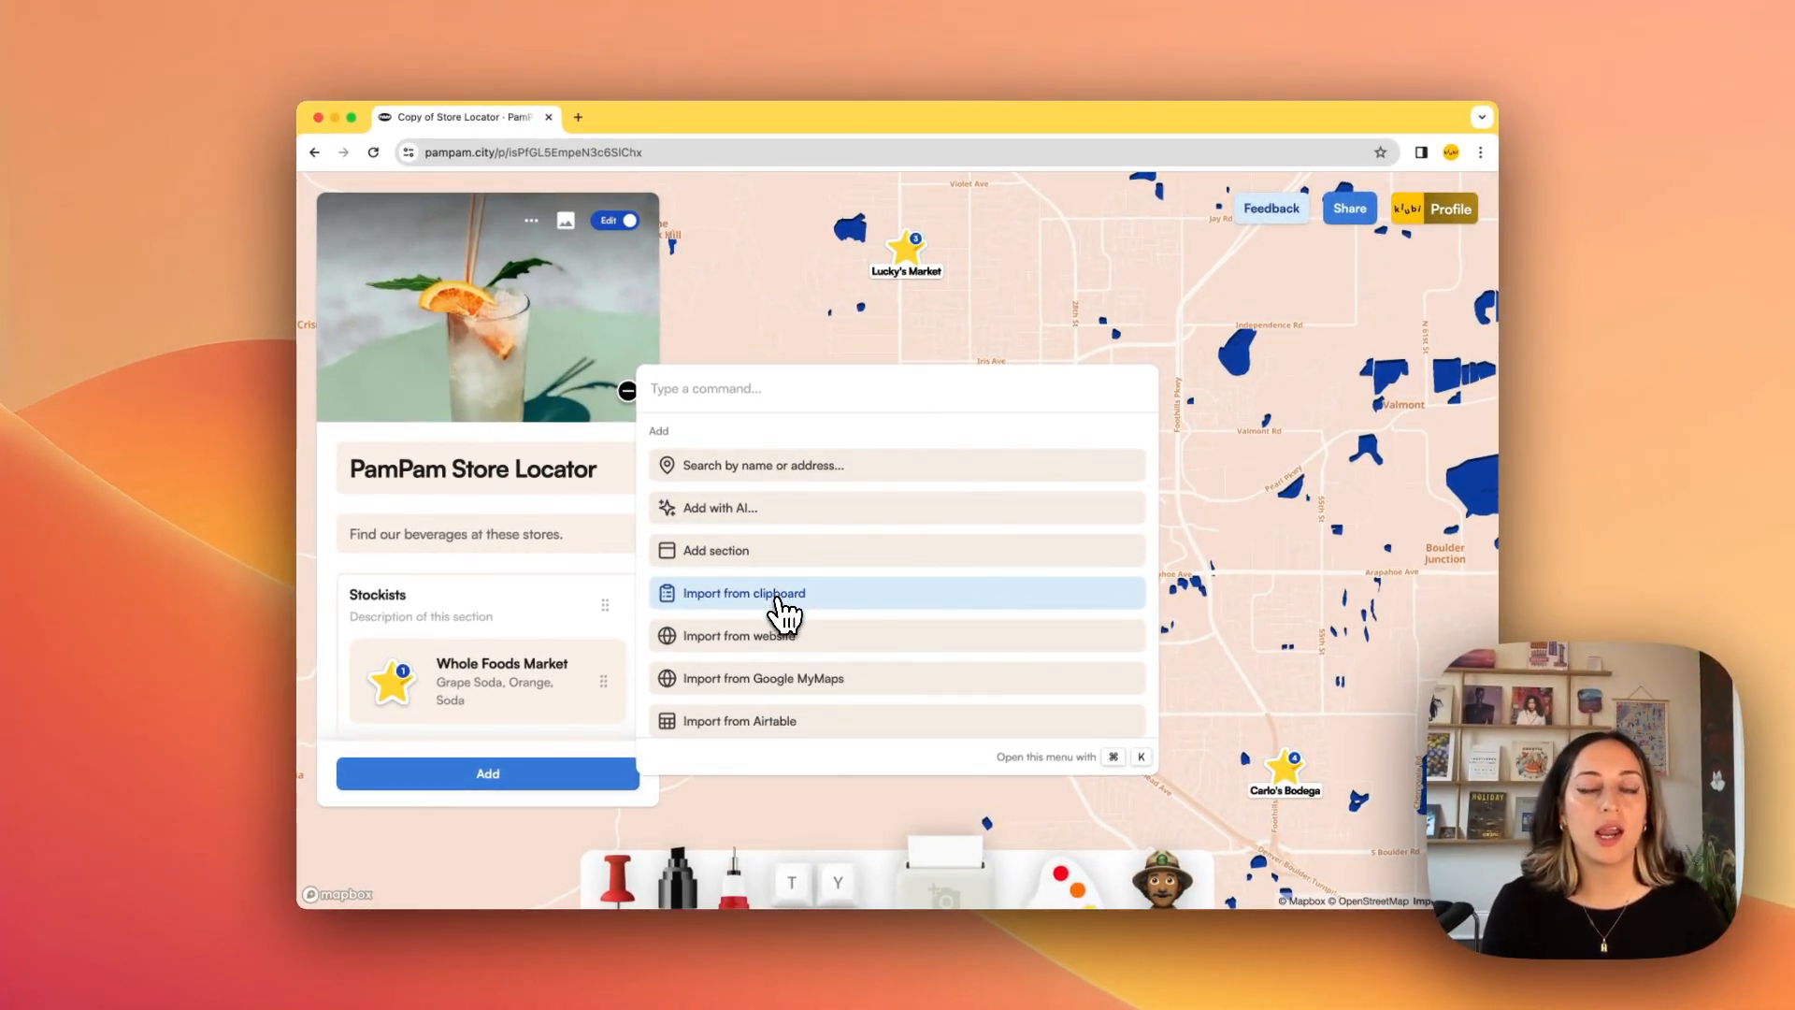
pyautogui.scroll(-1, 783, 615)
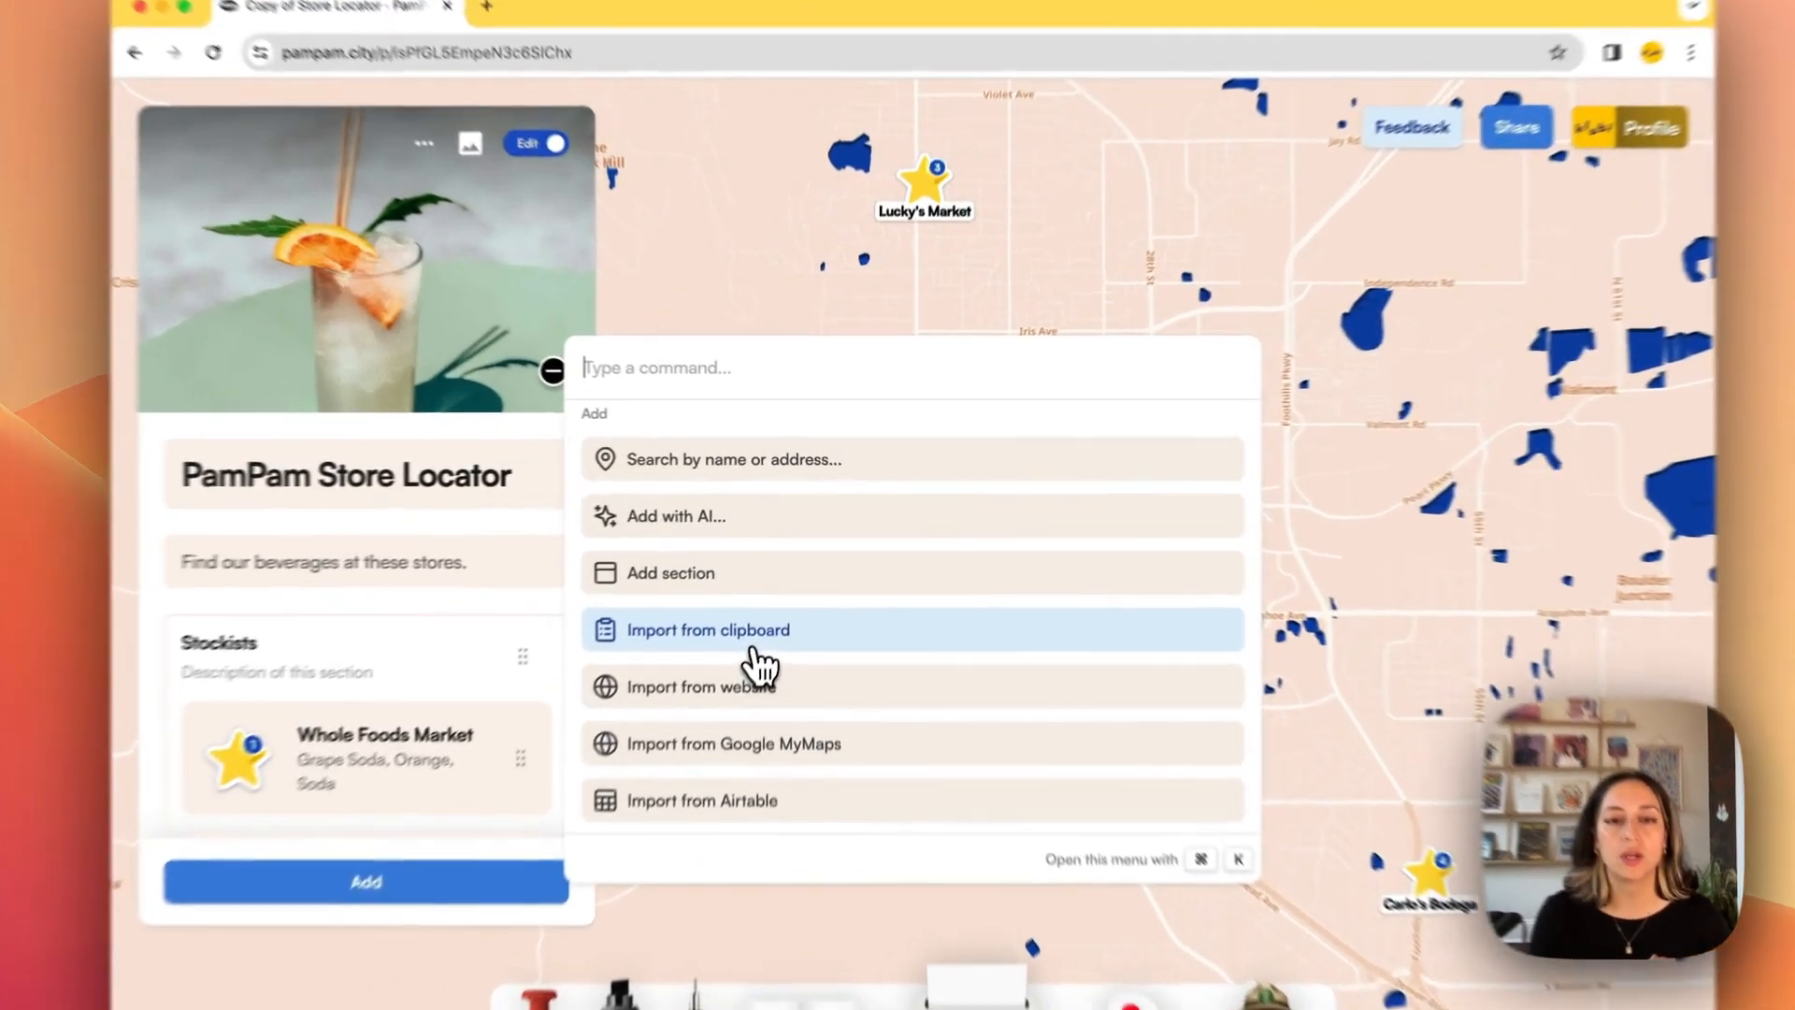
pyautogui.click(781, 599)
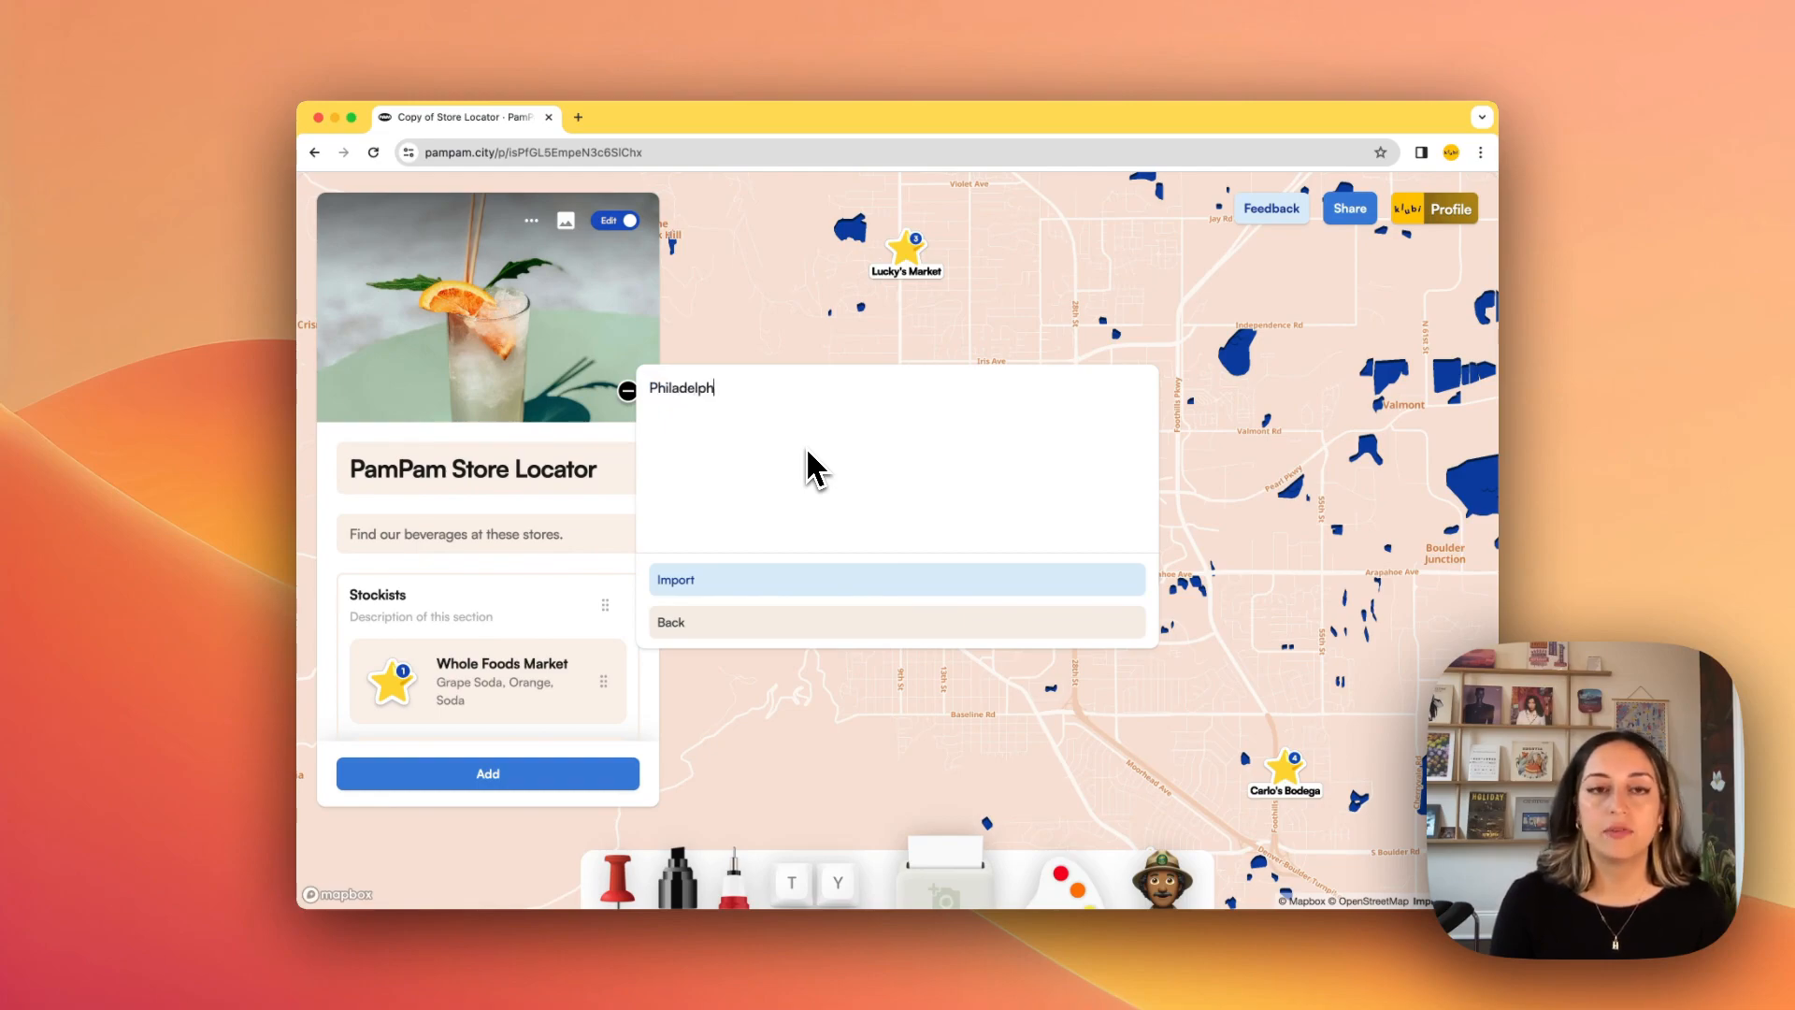
pyautogui.press('BackSpace')
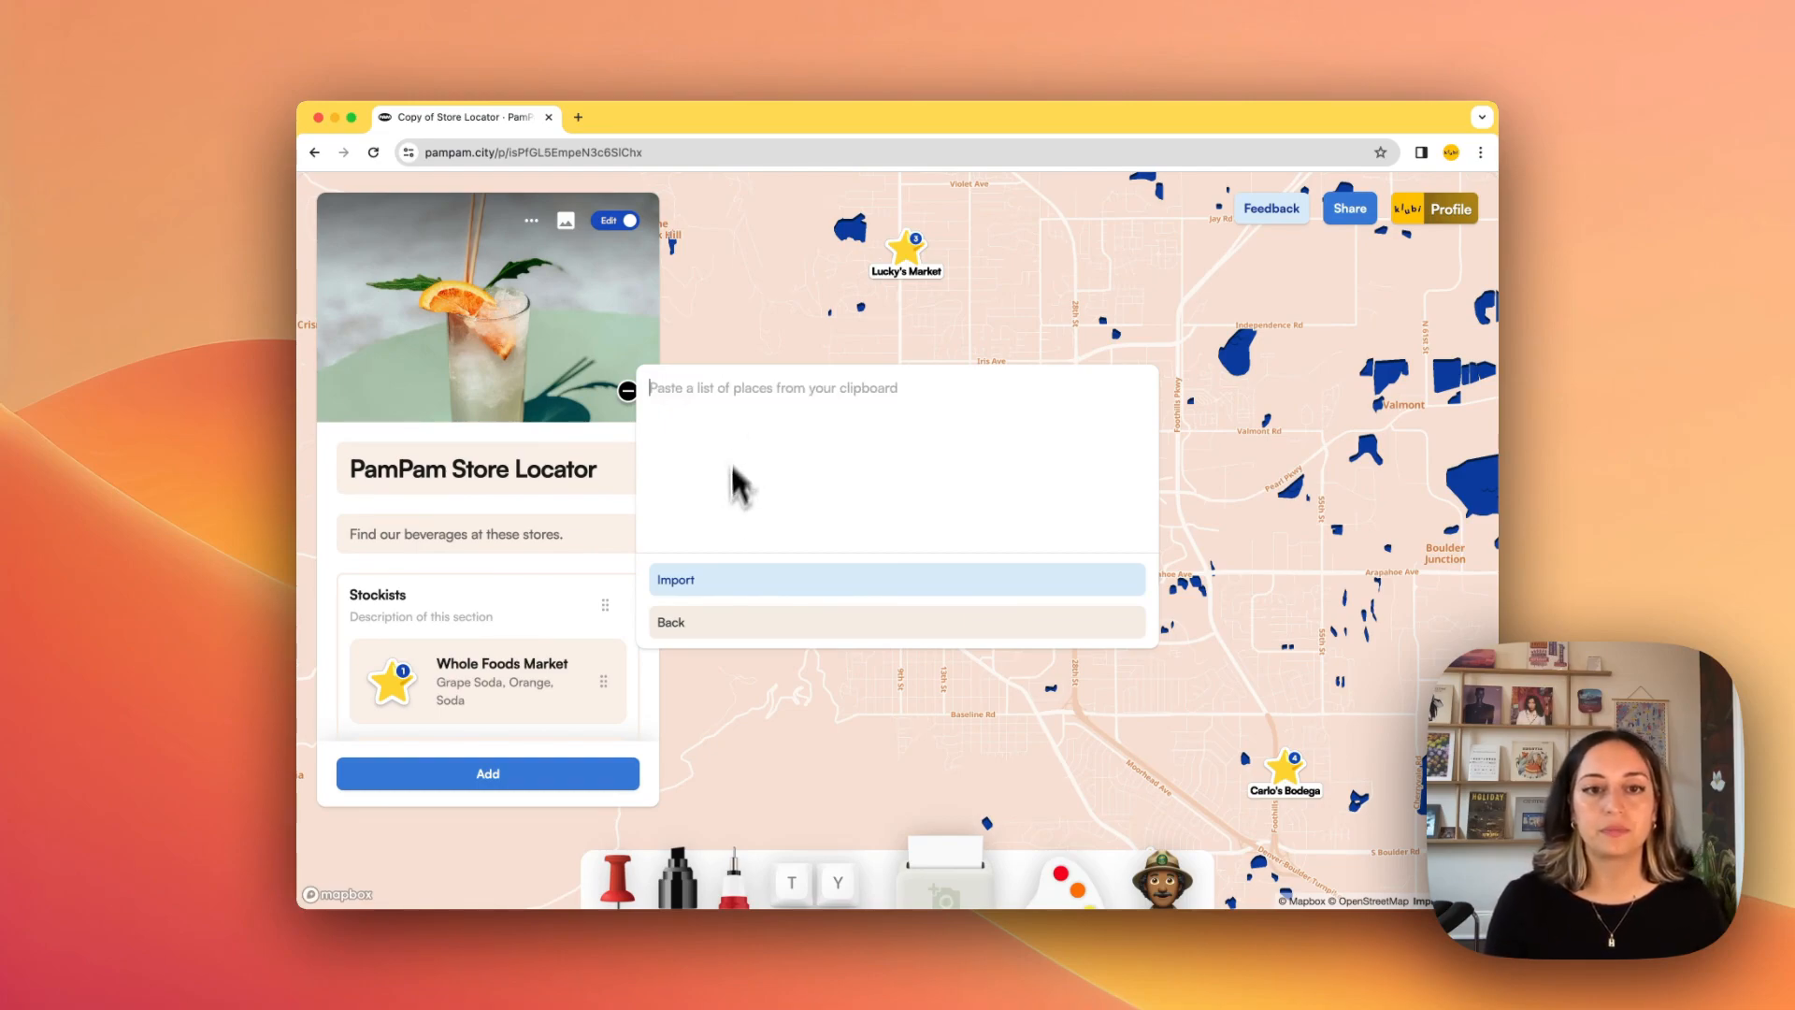
# Step: Leave the clipboard import and open the Airtable import form to view its fields
pyautogui.click(715, 624)
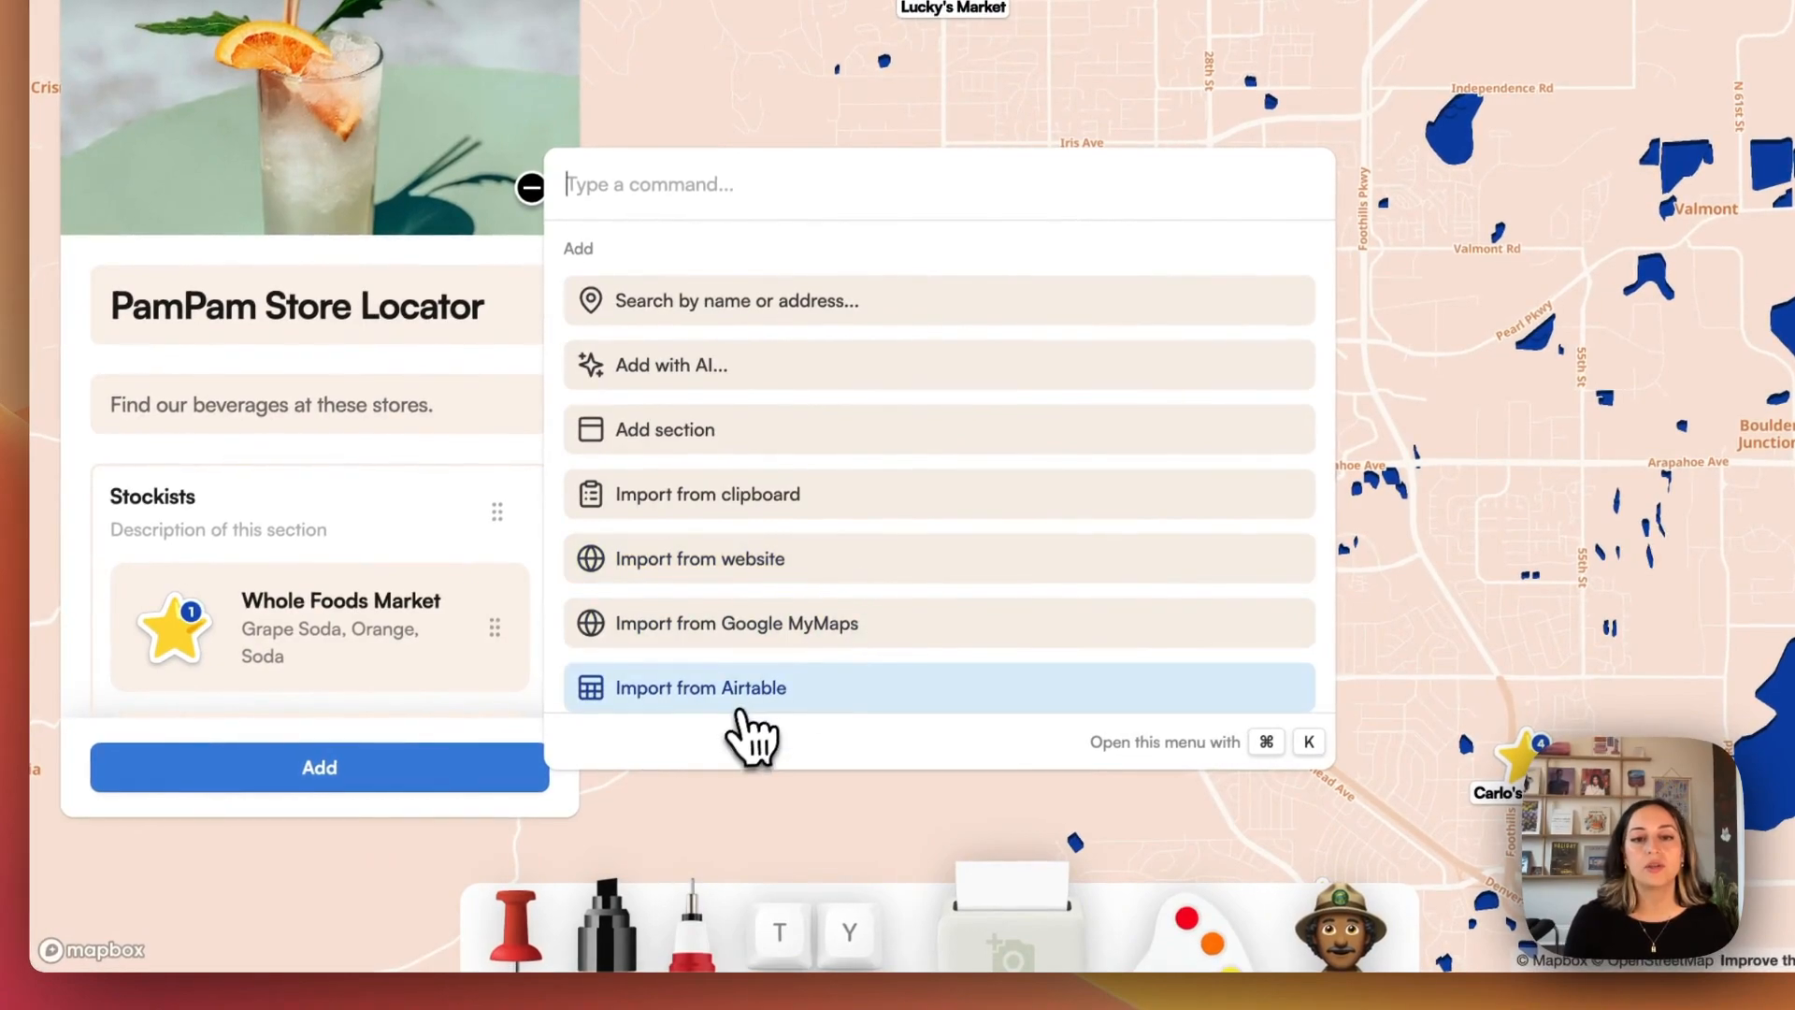
pyautogui.click(739, 697)
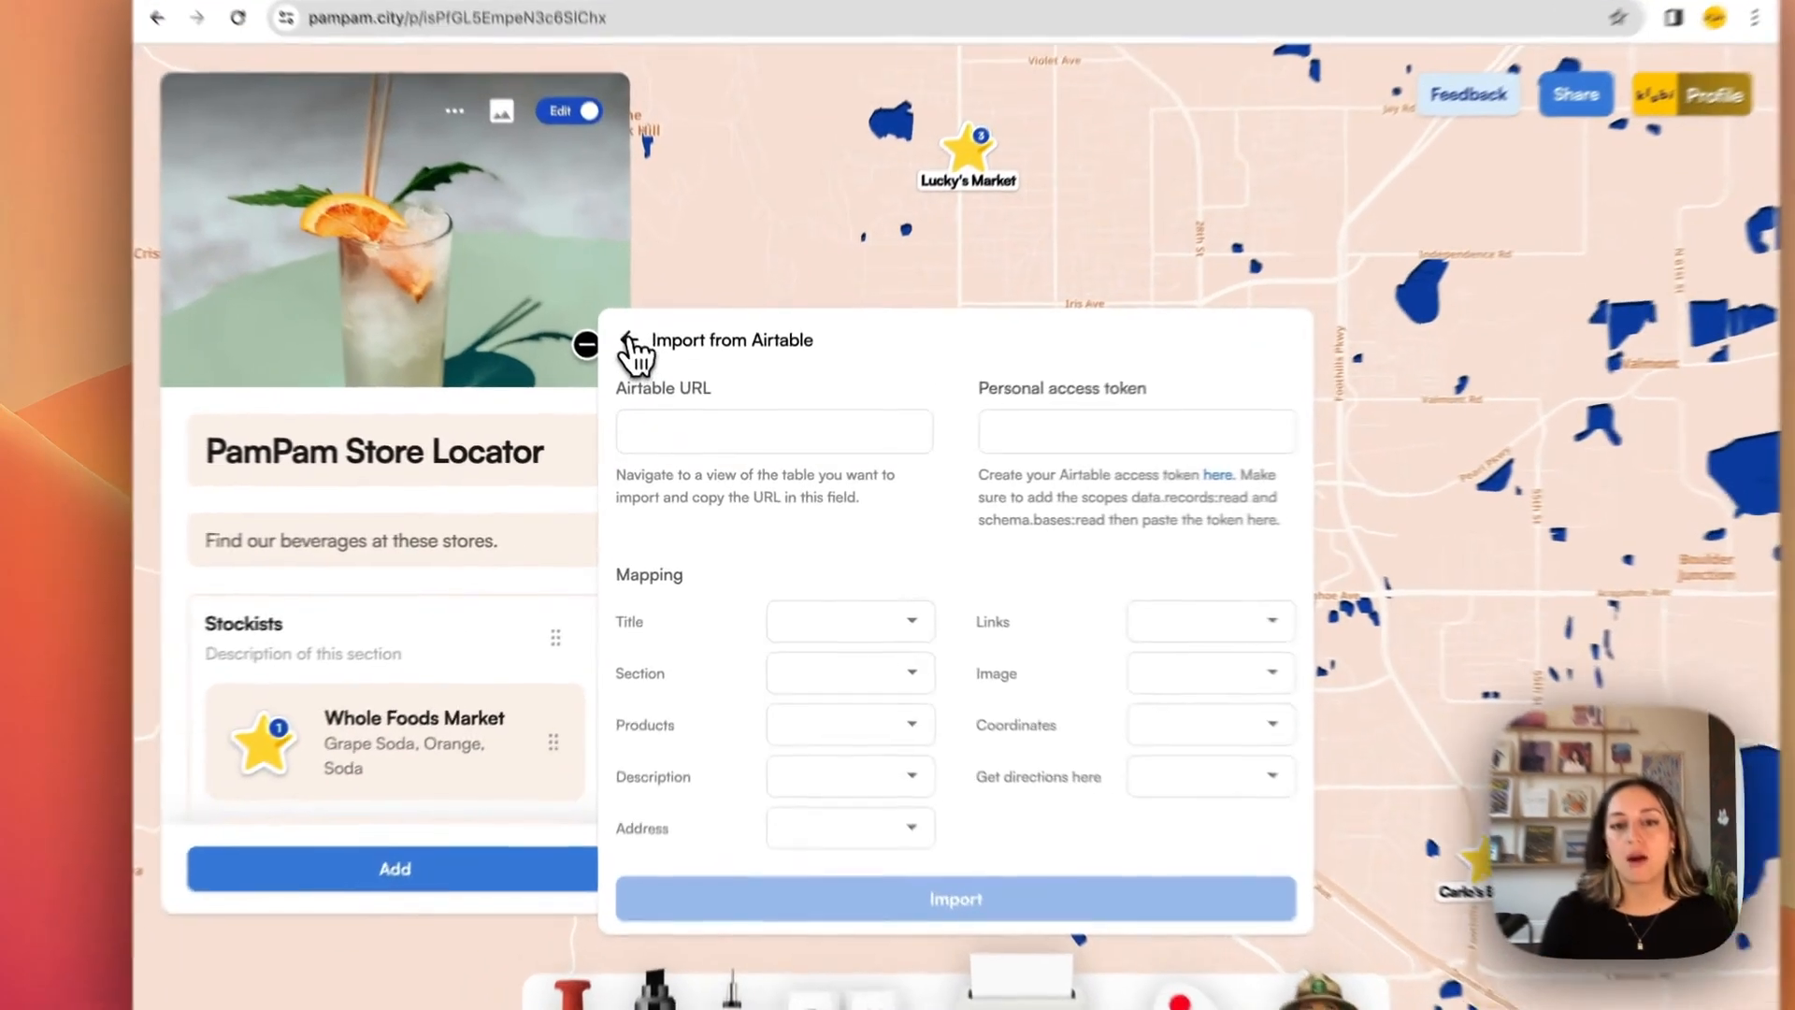
# Step: Leave the Airtable import form, look over the other ways to add spots, and close the command list
pyautogui.click(659, 387)
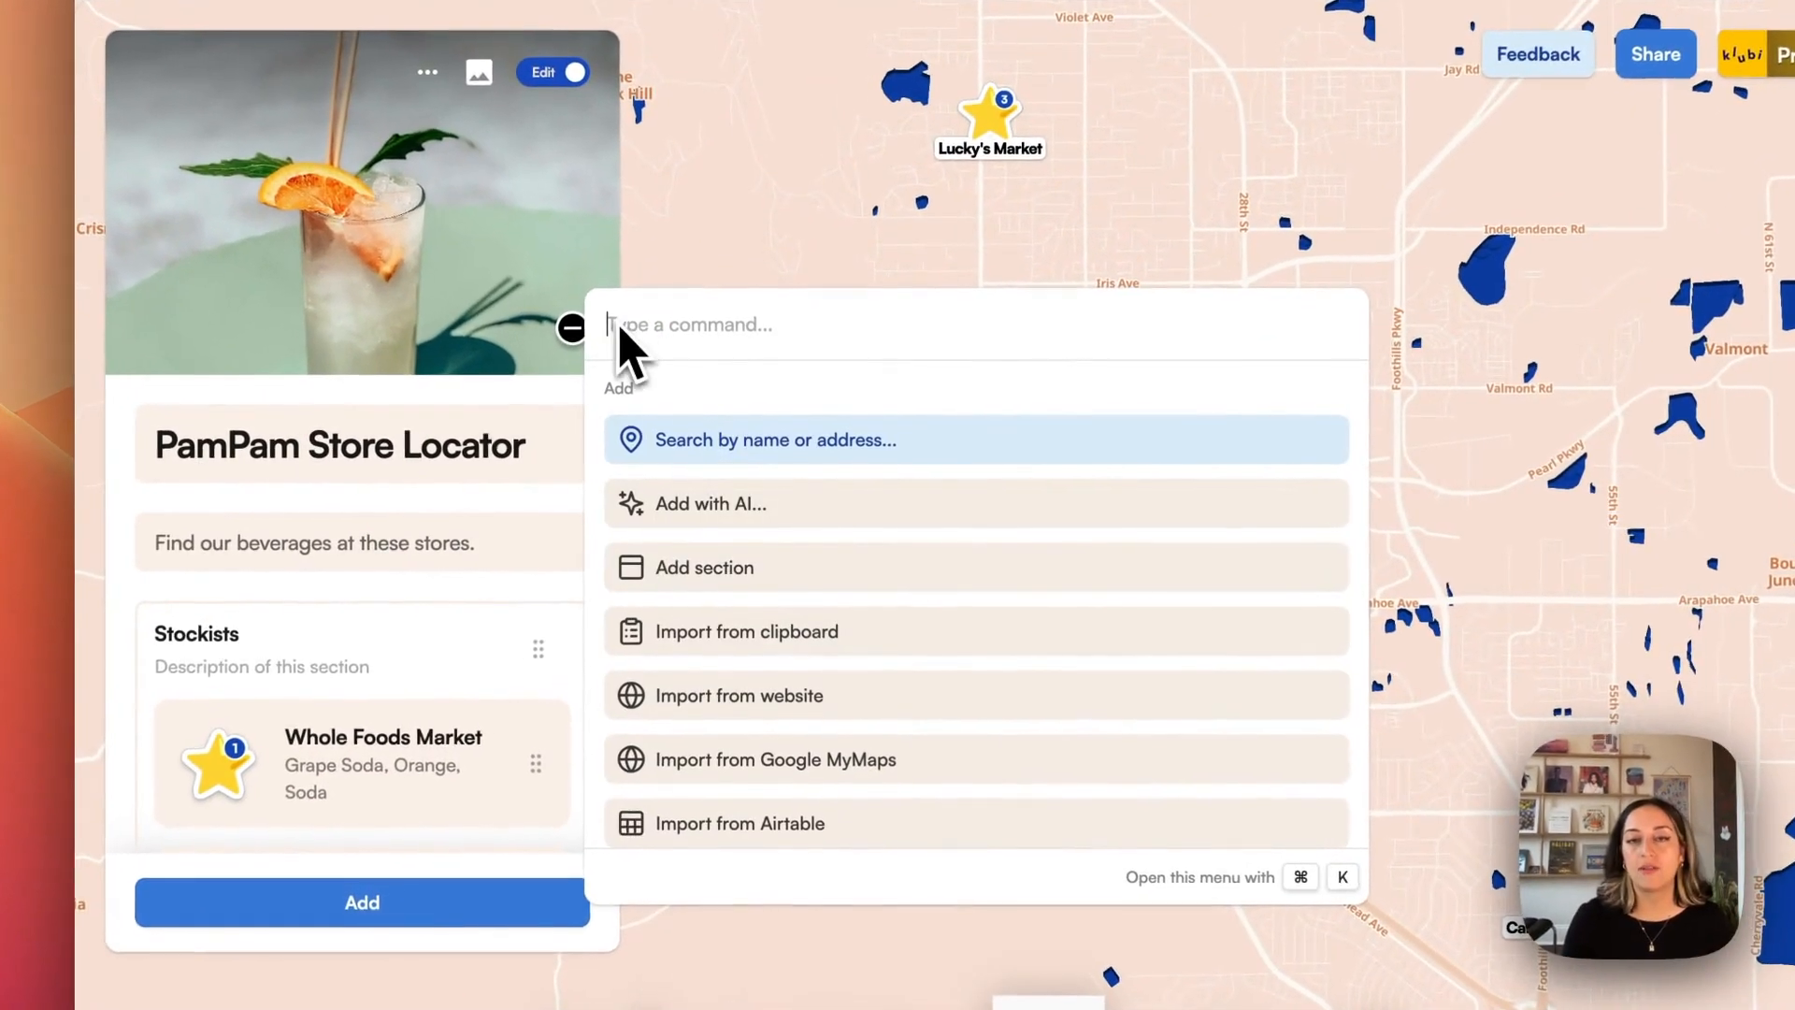
pyautogui.scroll(-5, 873, 573)
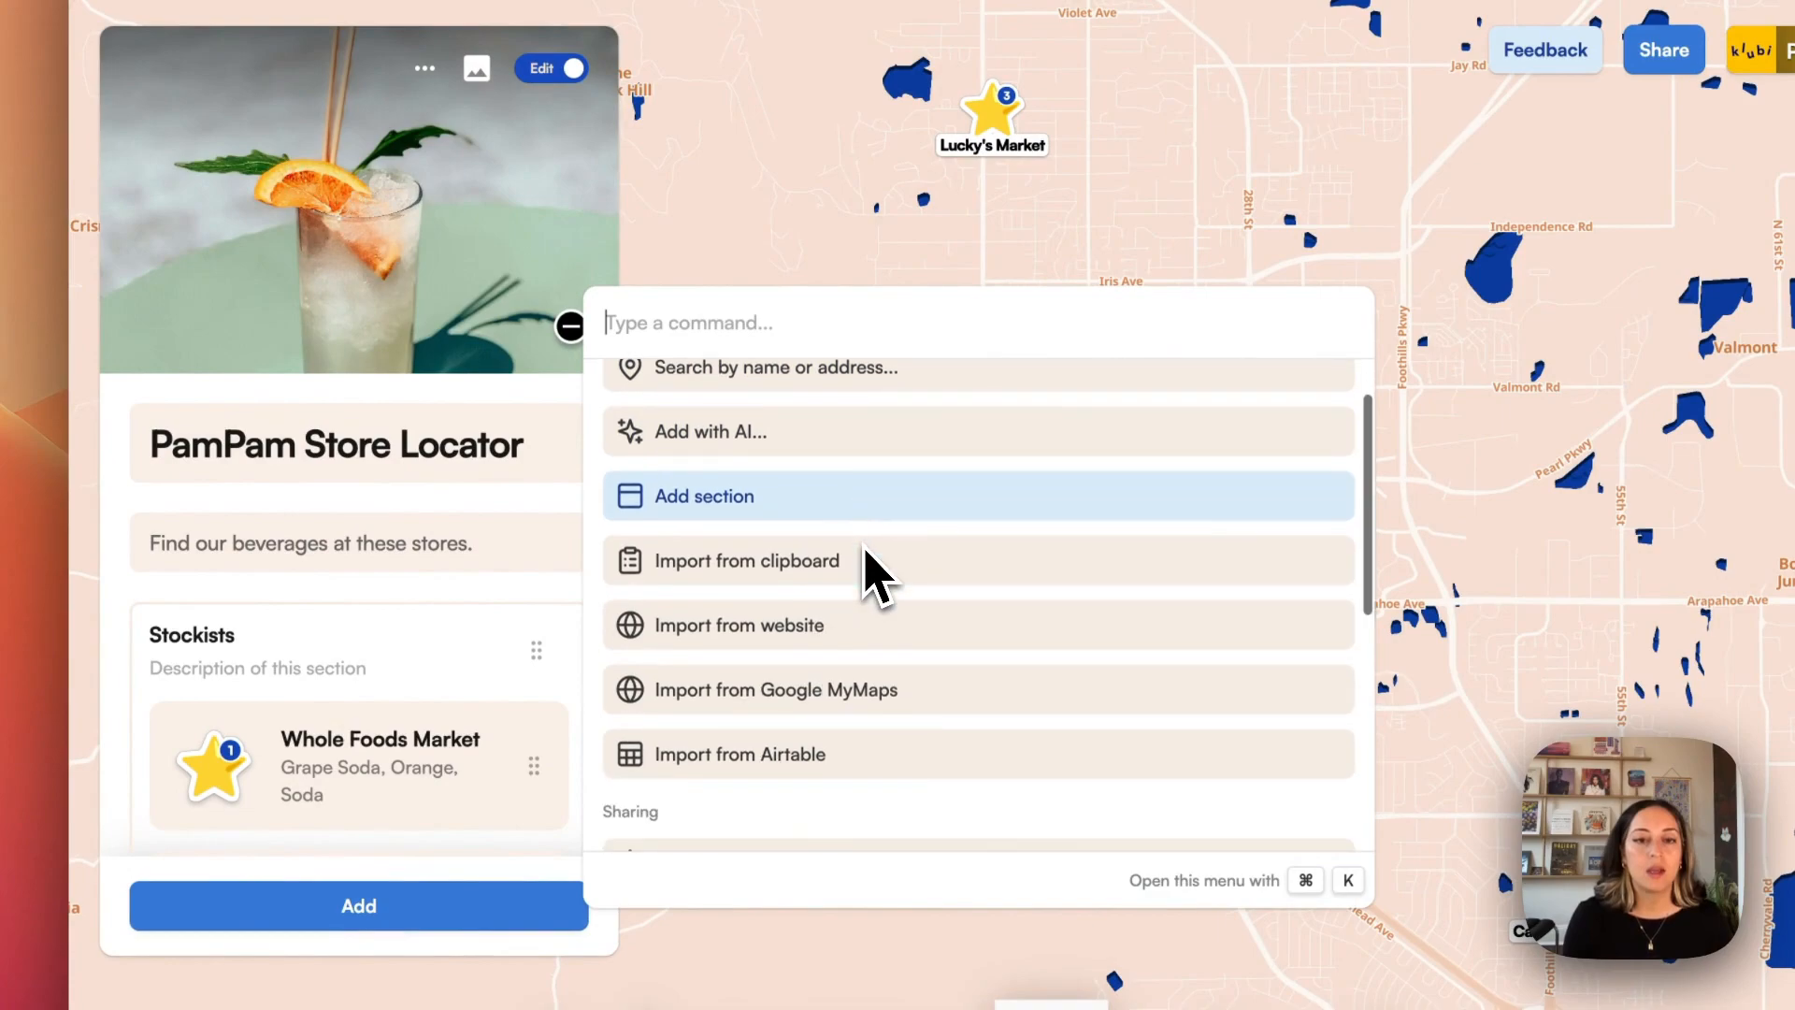
pyautogui.scroll(5, 873, 573)
pyautogui.click(501, 549)
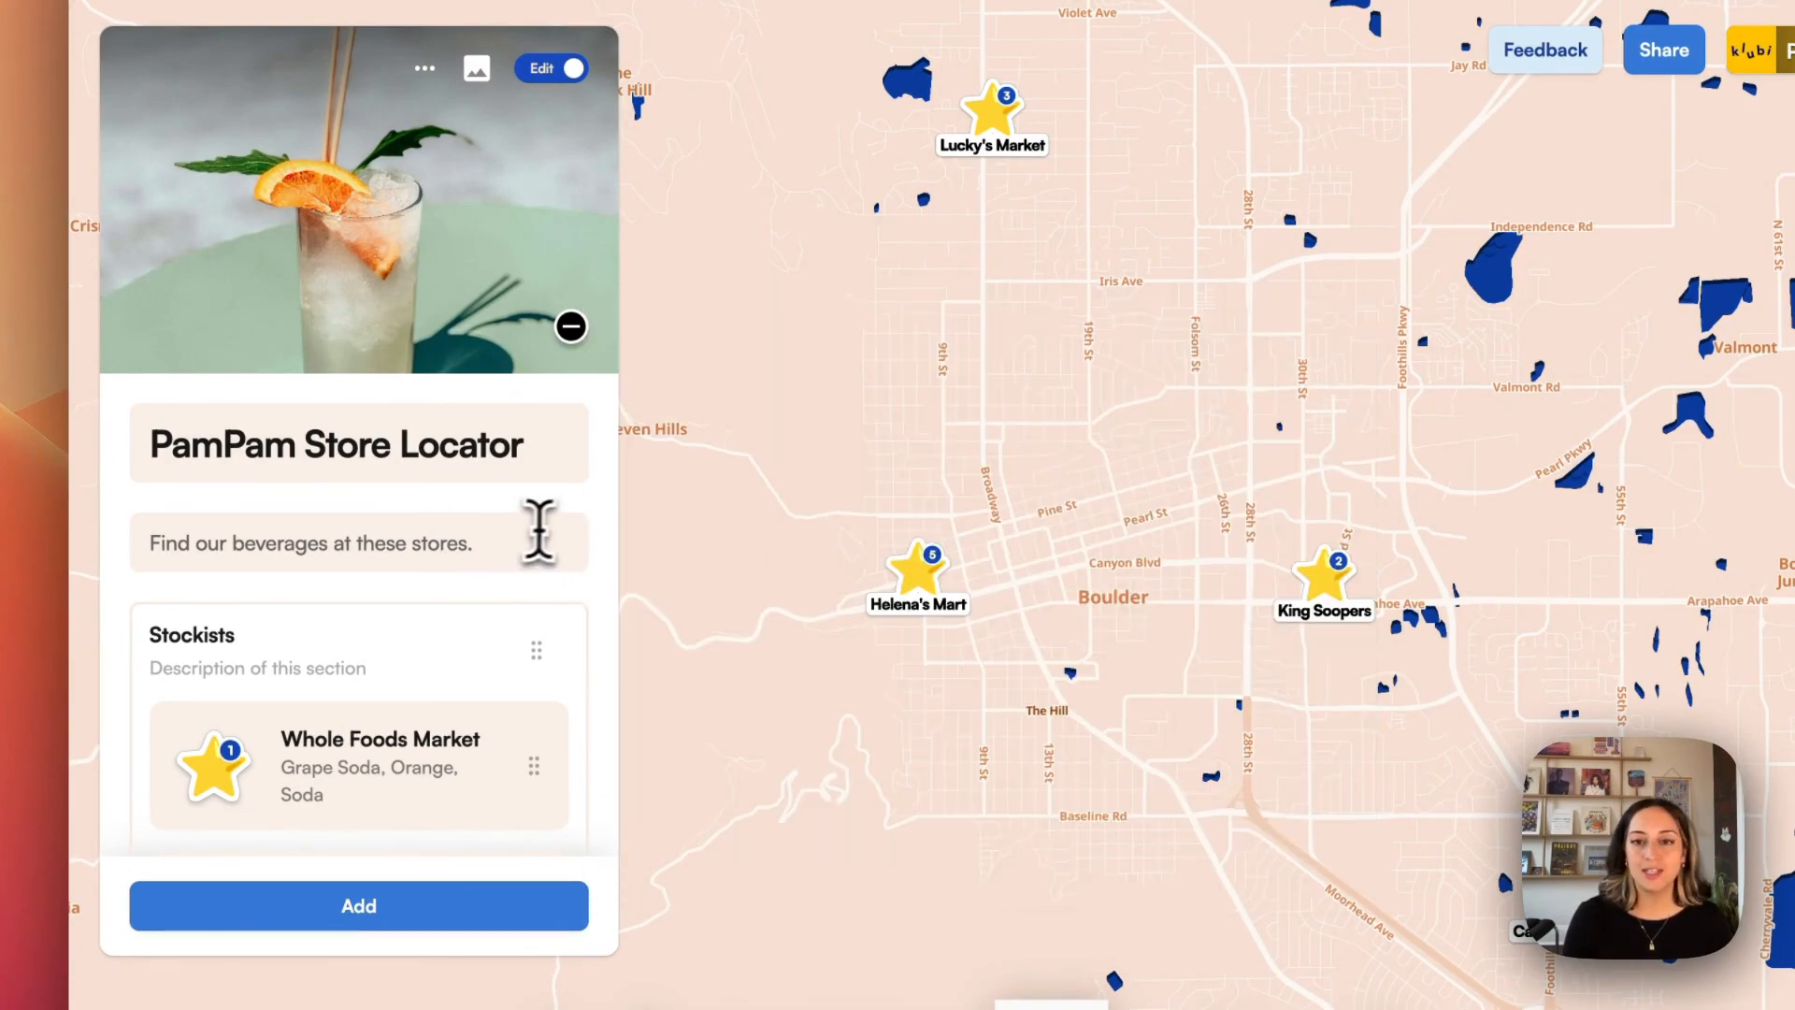
# Step: Remove the Whole Foods Market spot from the Stockists section
pyautogui.scroll(-5, 551, 521)
pyautogui.click(534, 403)
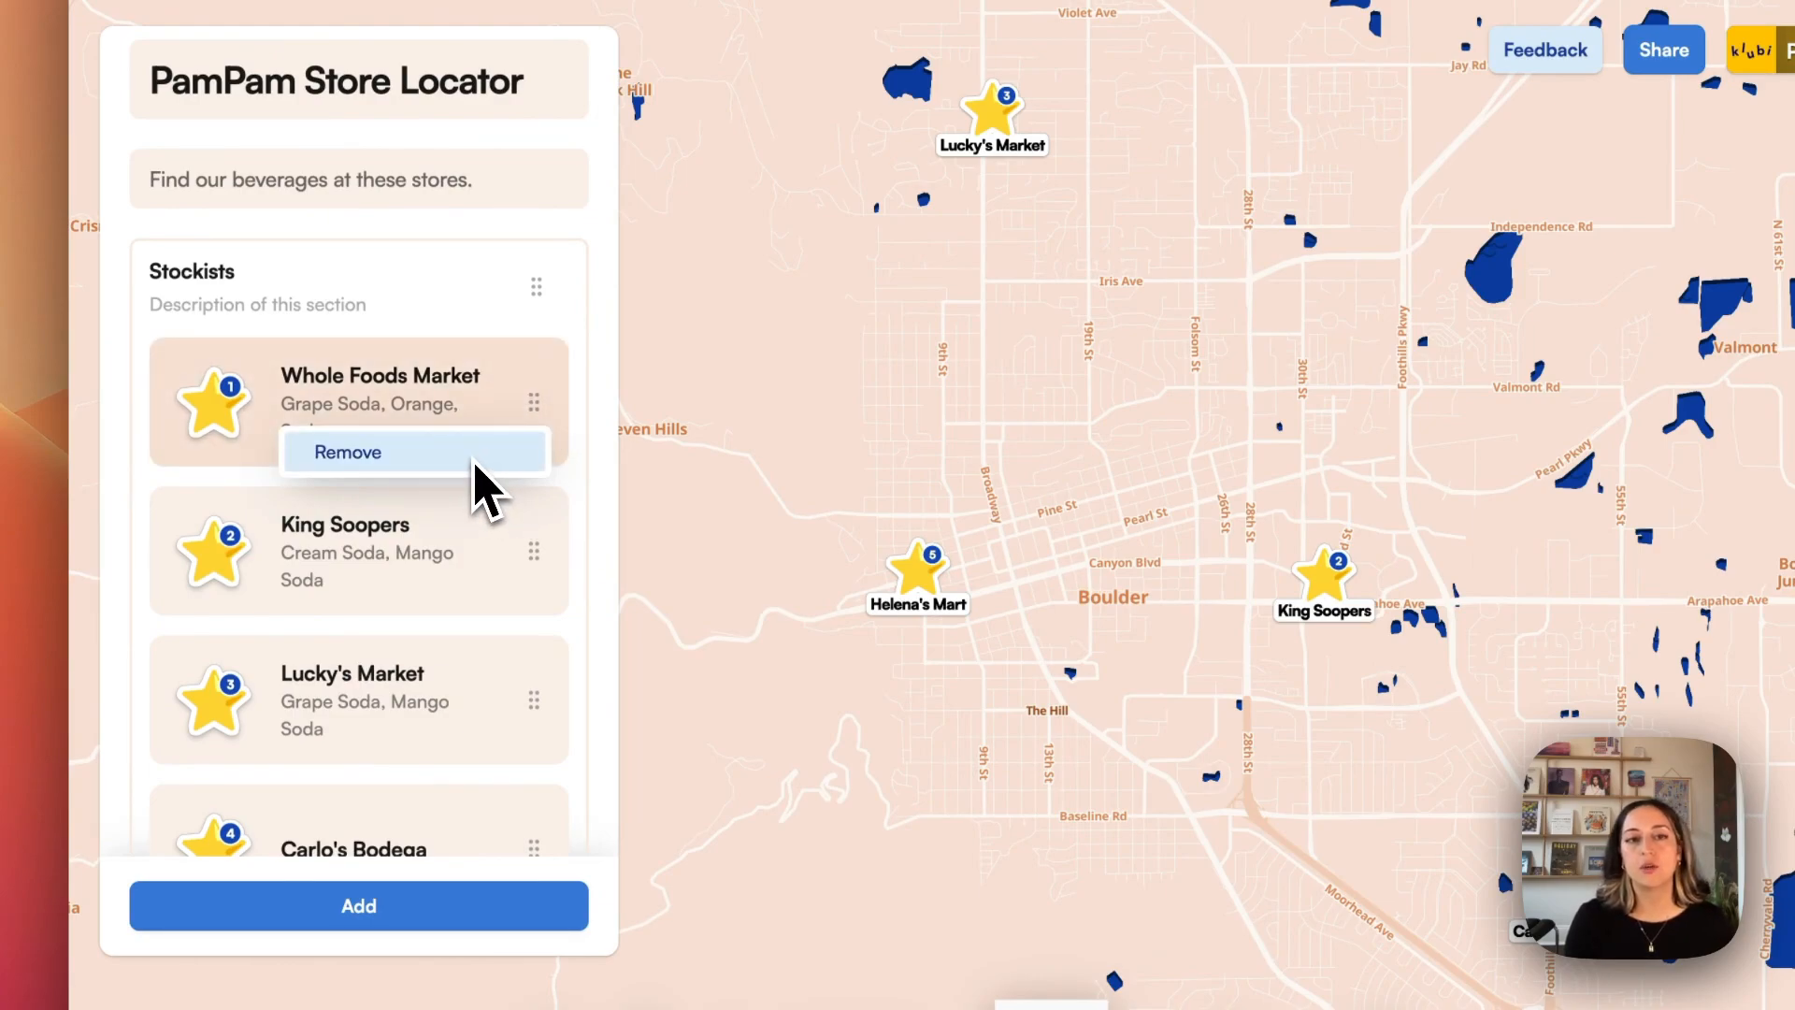
pyautogui.click(485, 489)
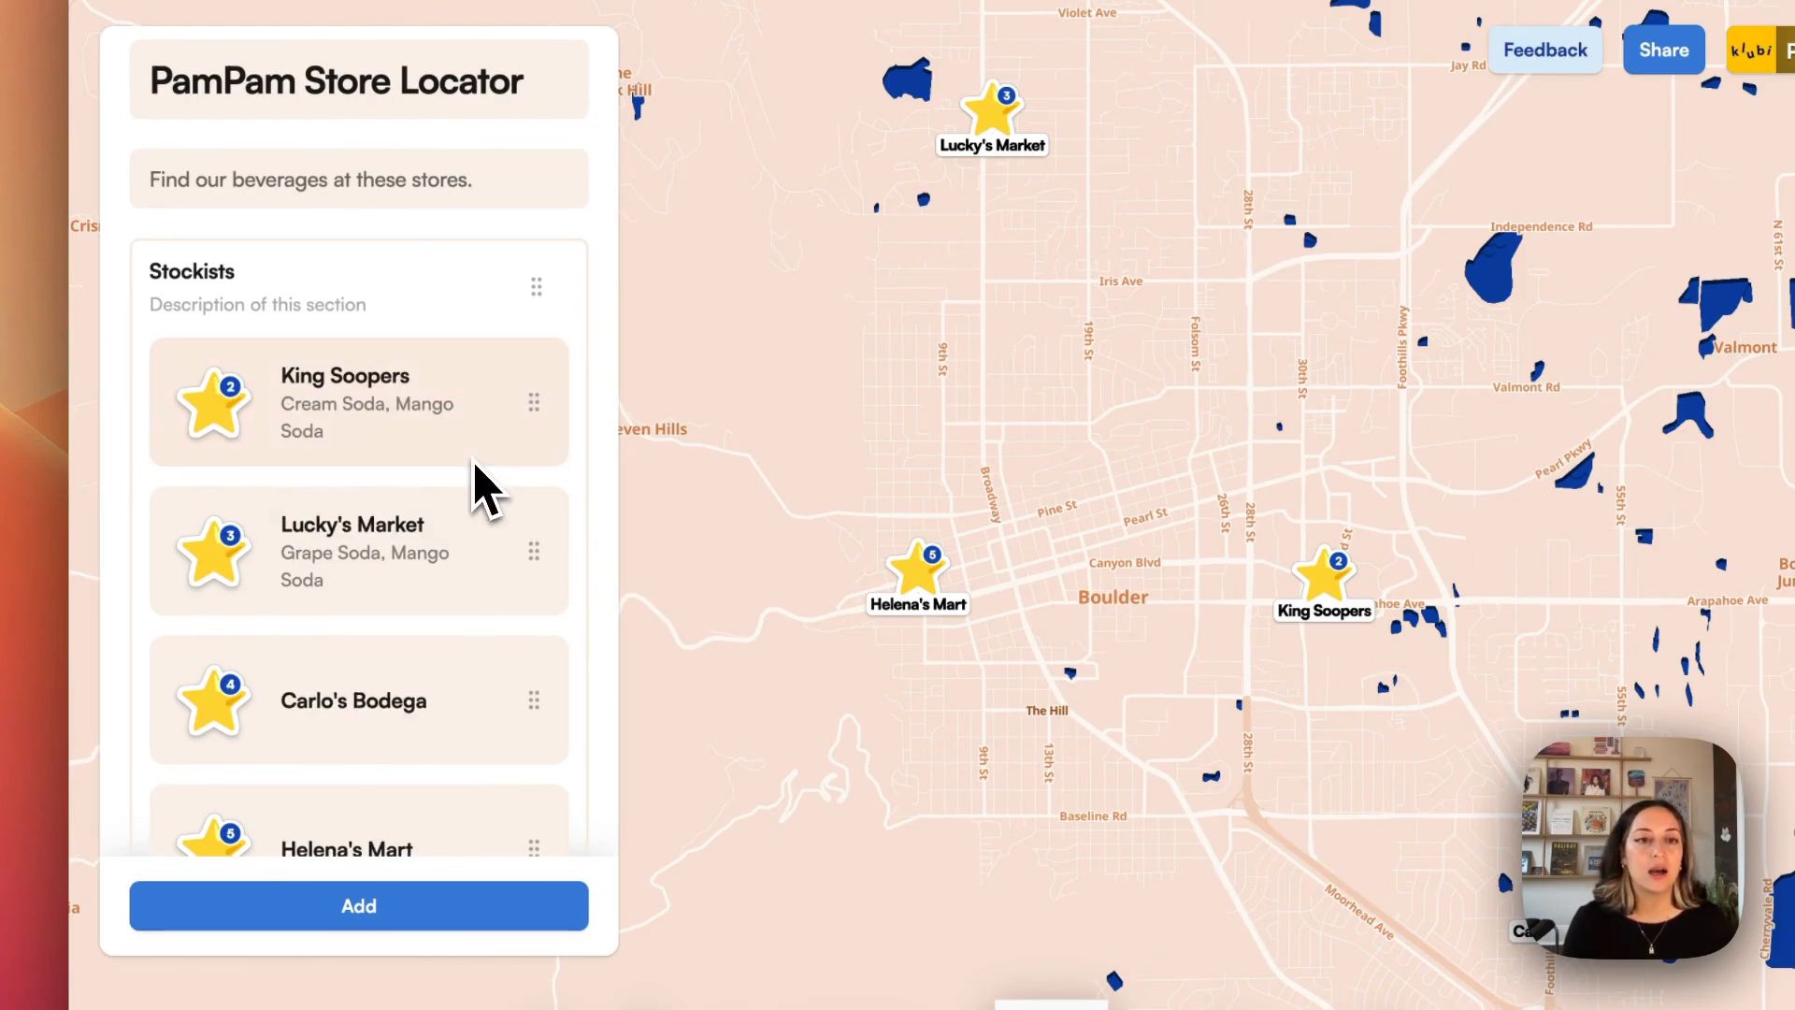
# Step: Find the command for "remove" and remove all remaining spots from the map
pyautogui.click(491, 916)
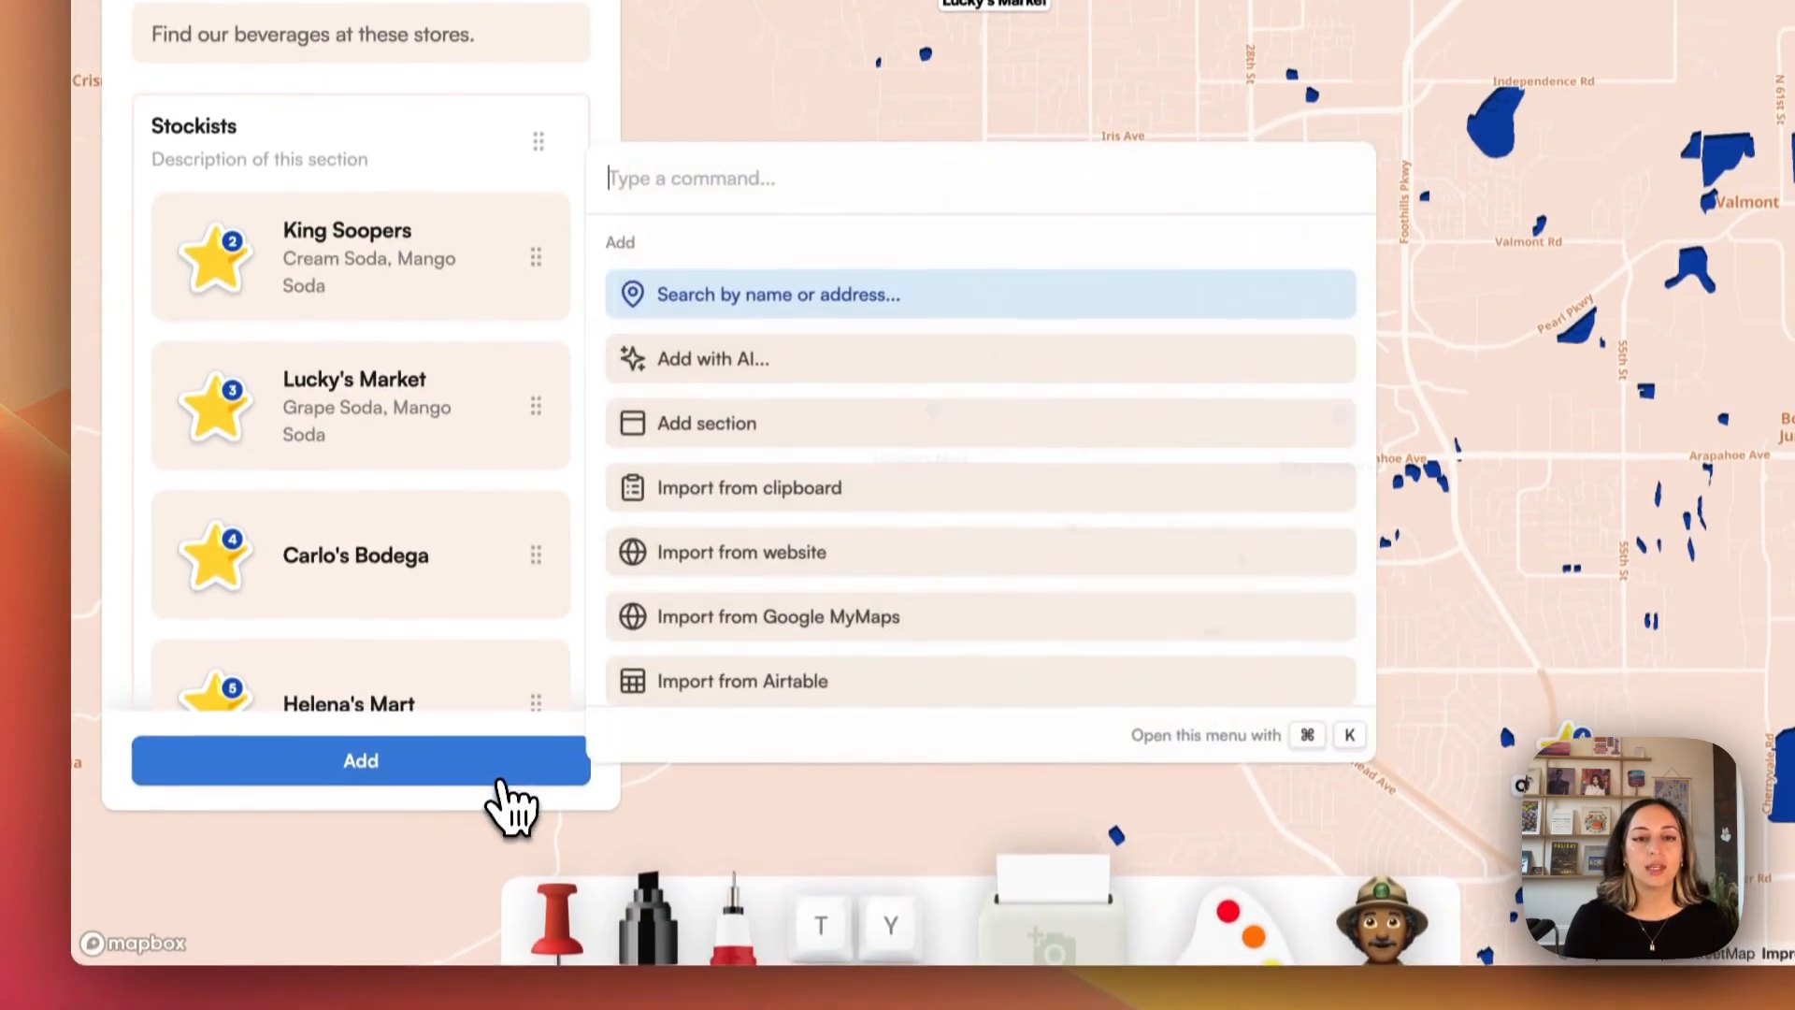
pyautogui.write('remove')
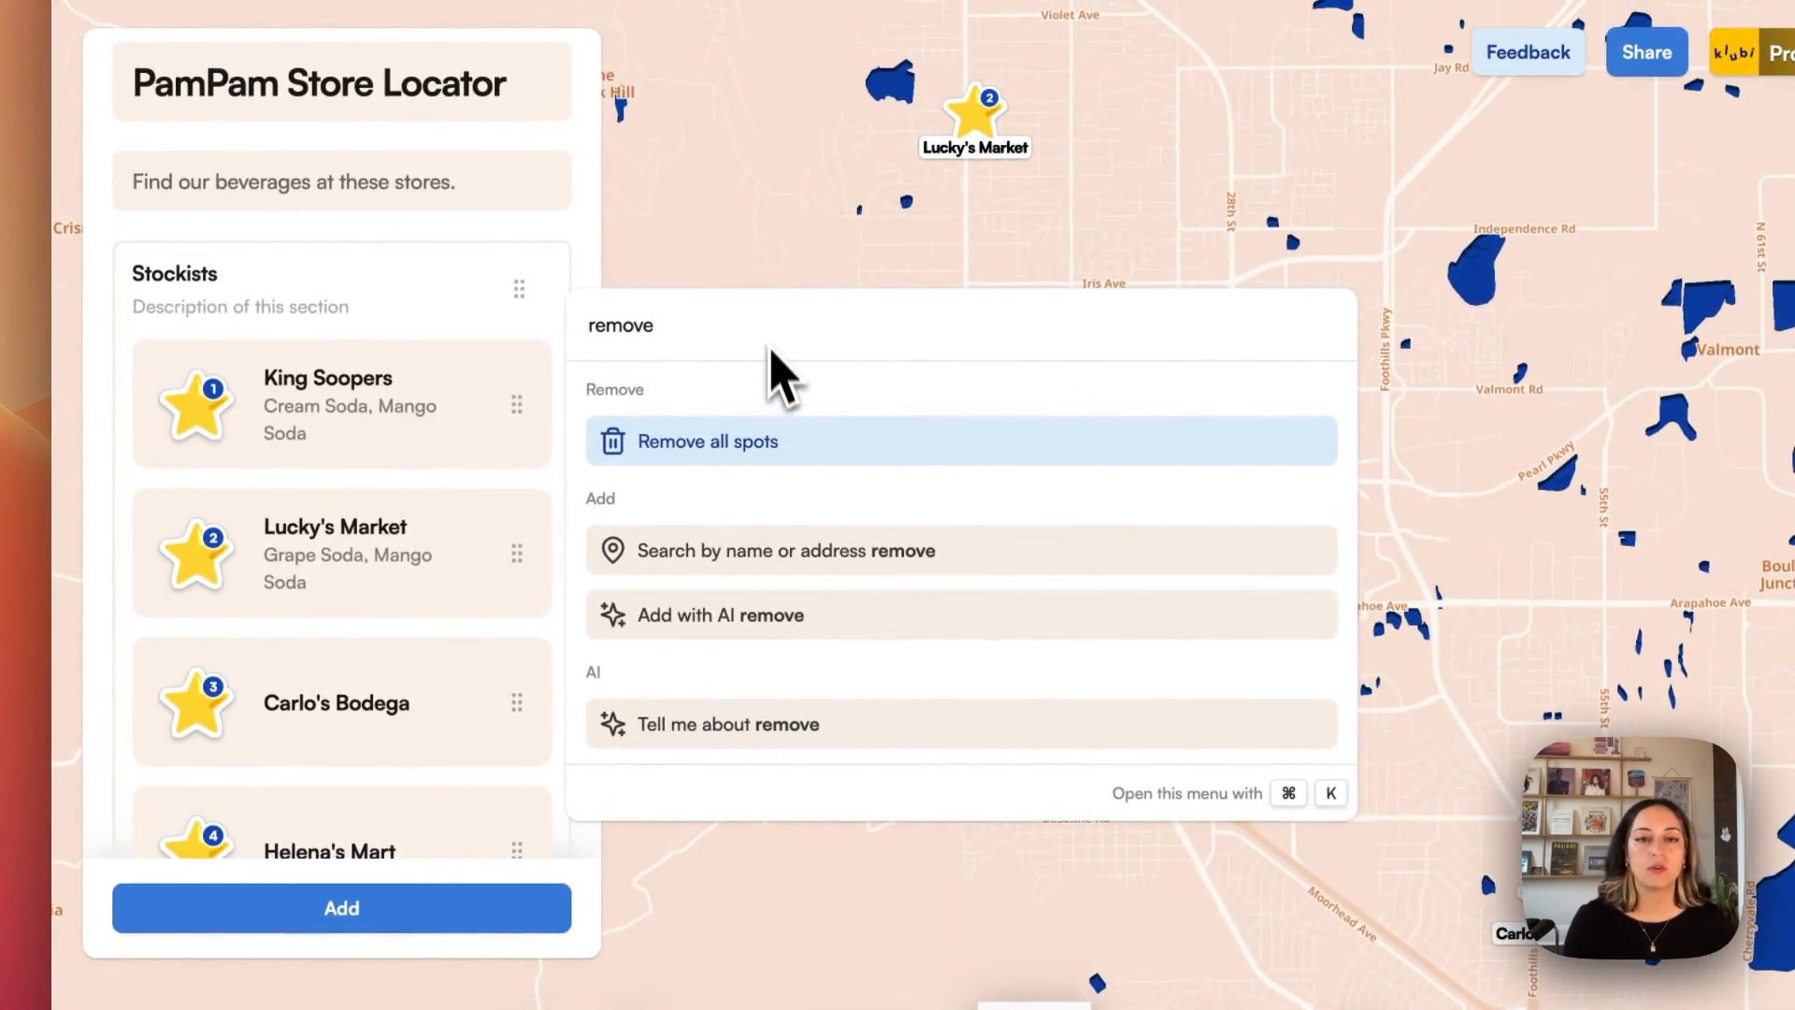
pyautogui.click(752, 442)
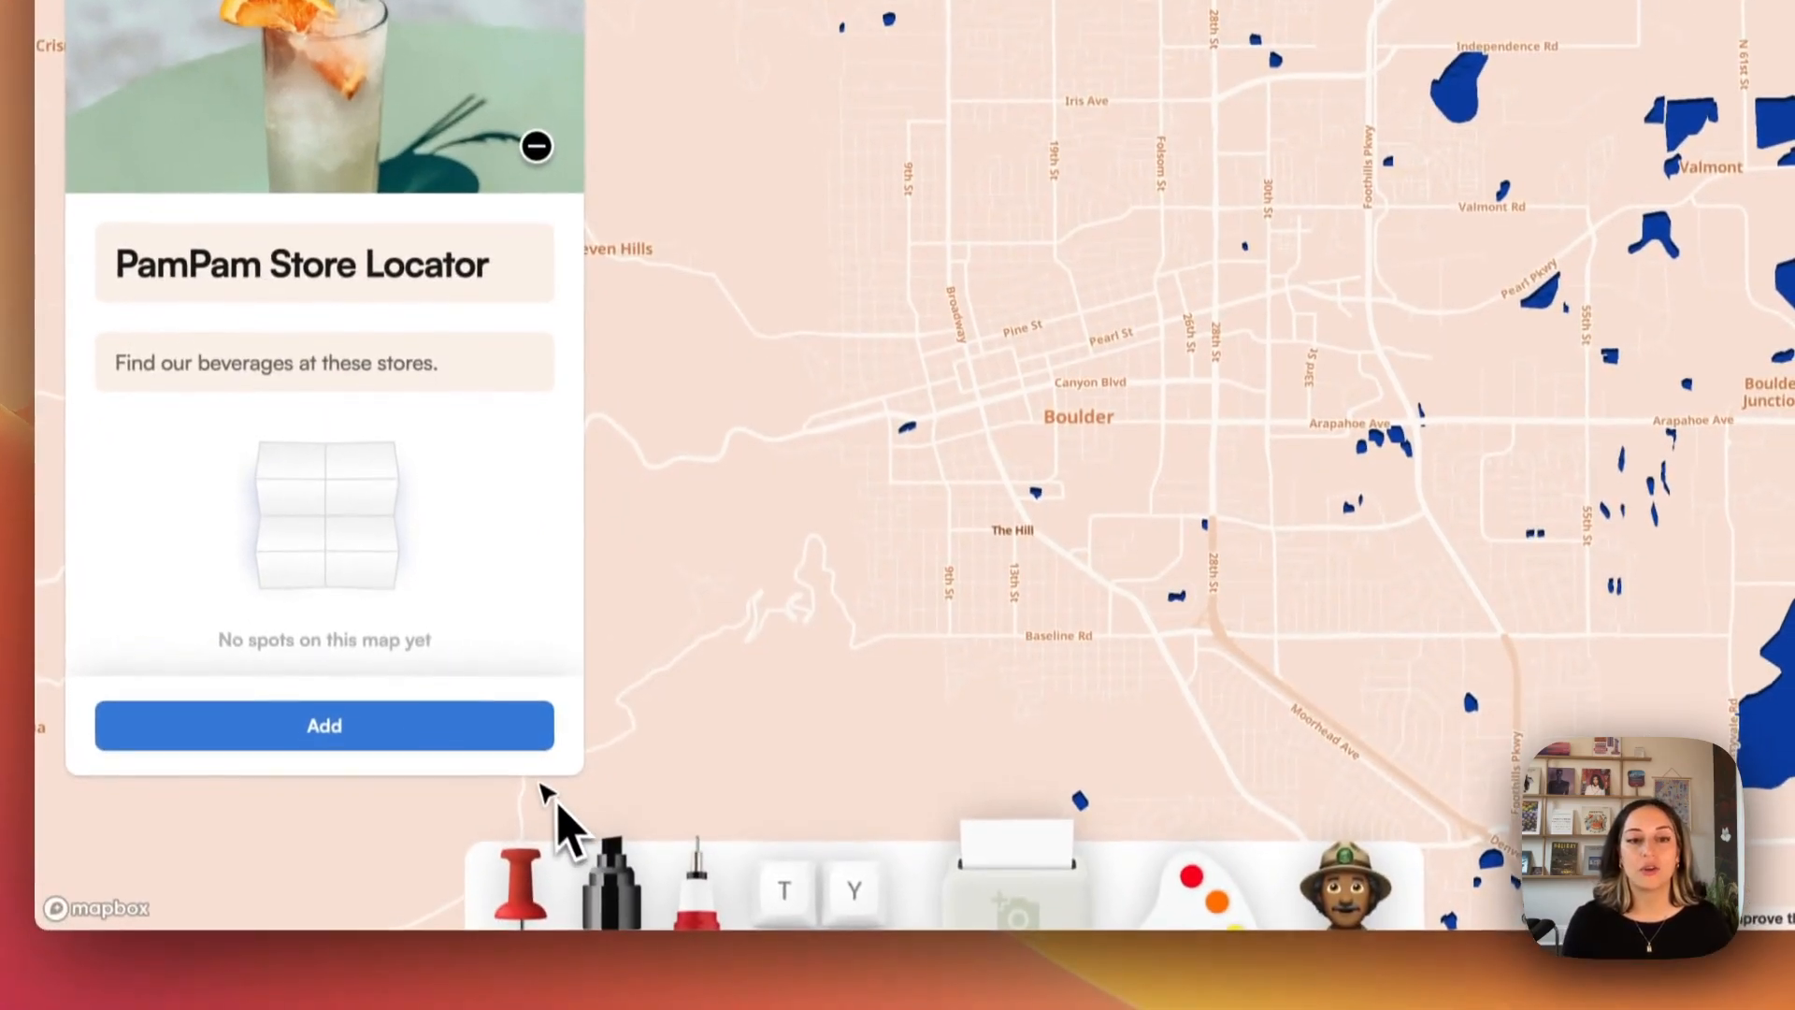
pyautogui.click(505, 739)
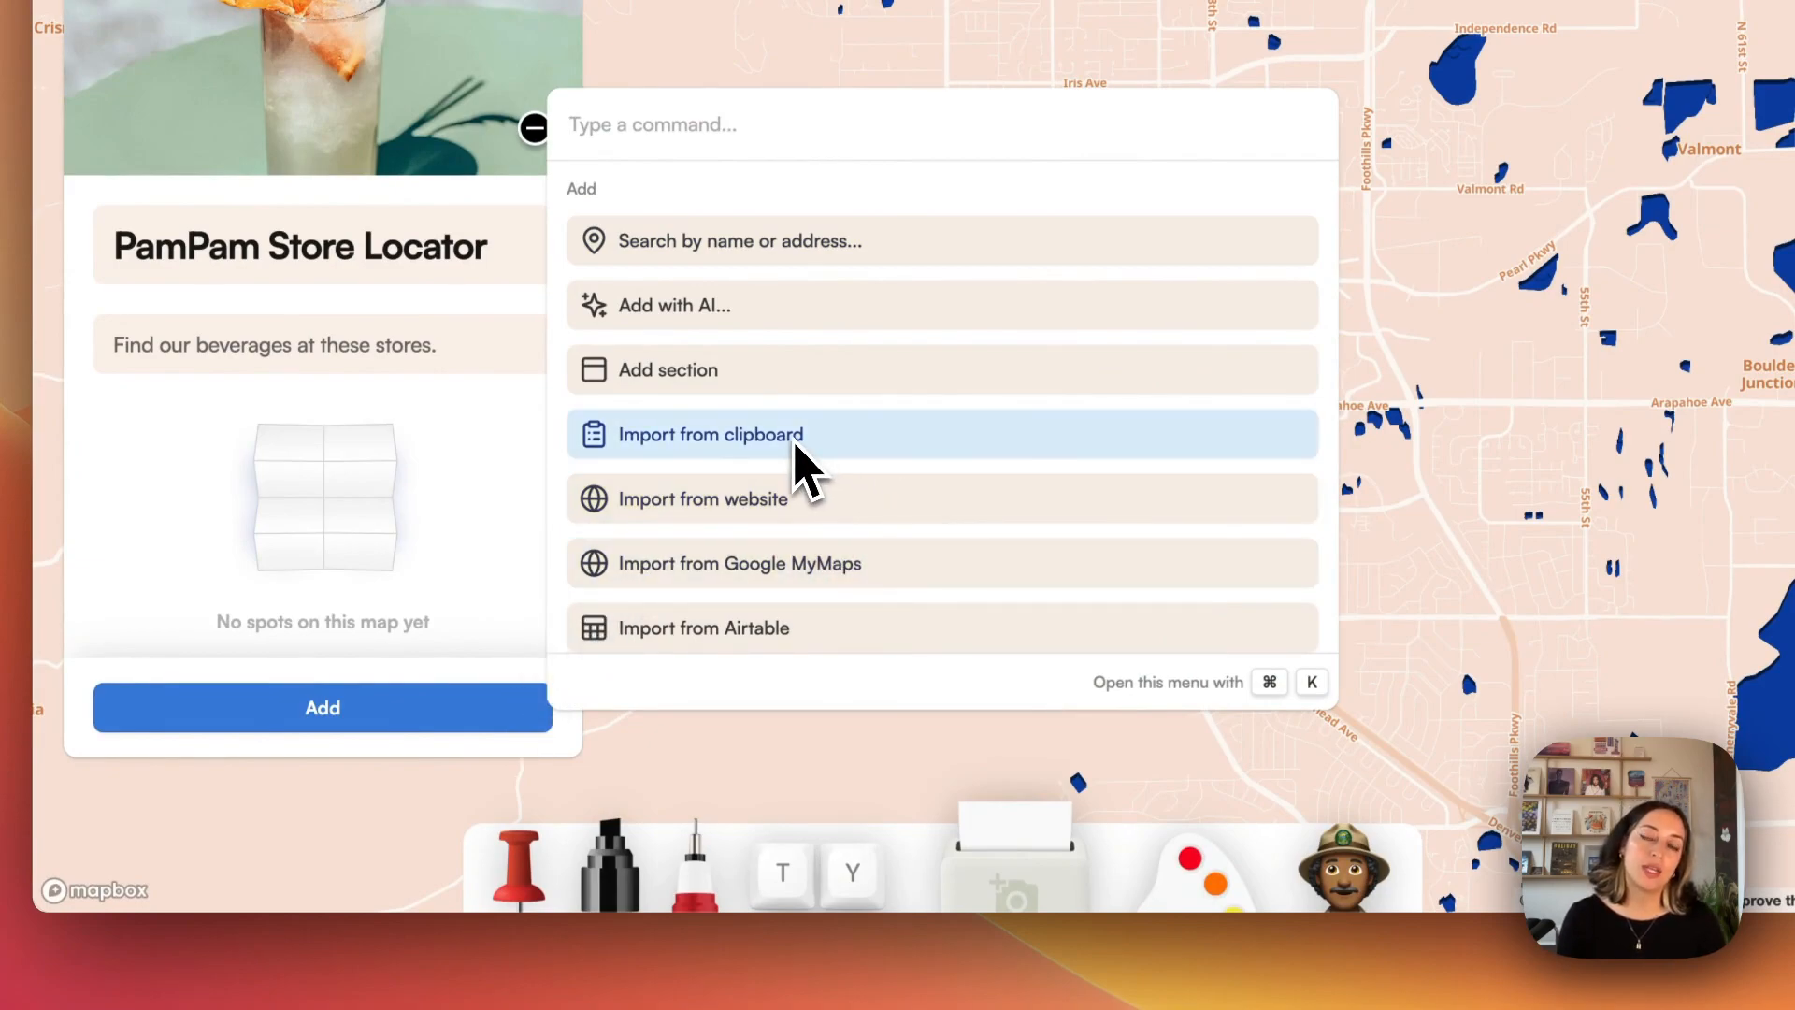
pyautogui.scroll(-2, 804, 468)
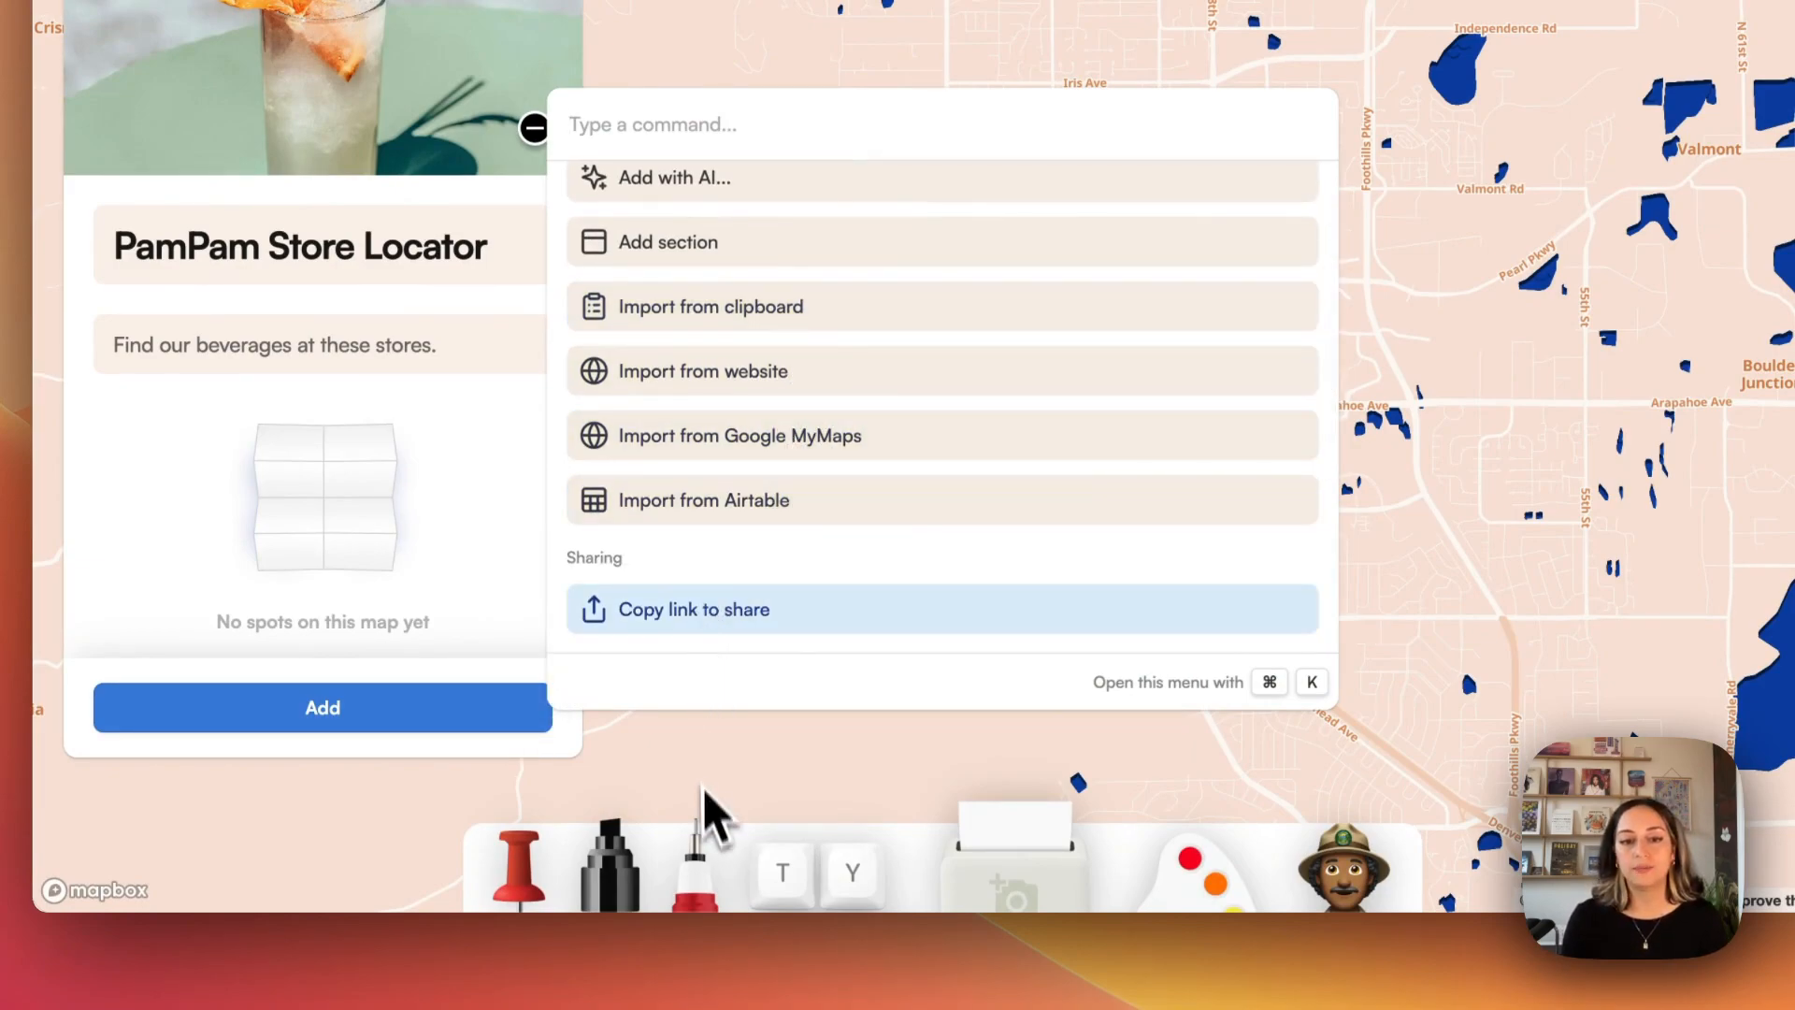
pyautogui.click(738, 781)
# Step: Place a new pin spot on the map in central Boulder, near Broadway and Pine St
pyautogui.click(526, 863)
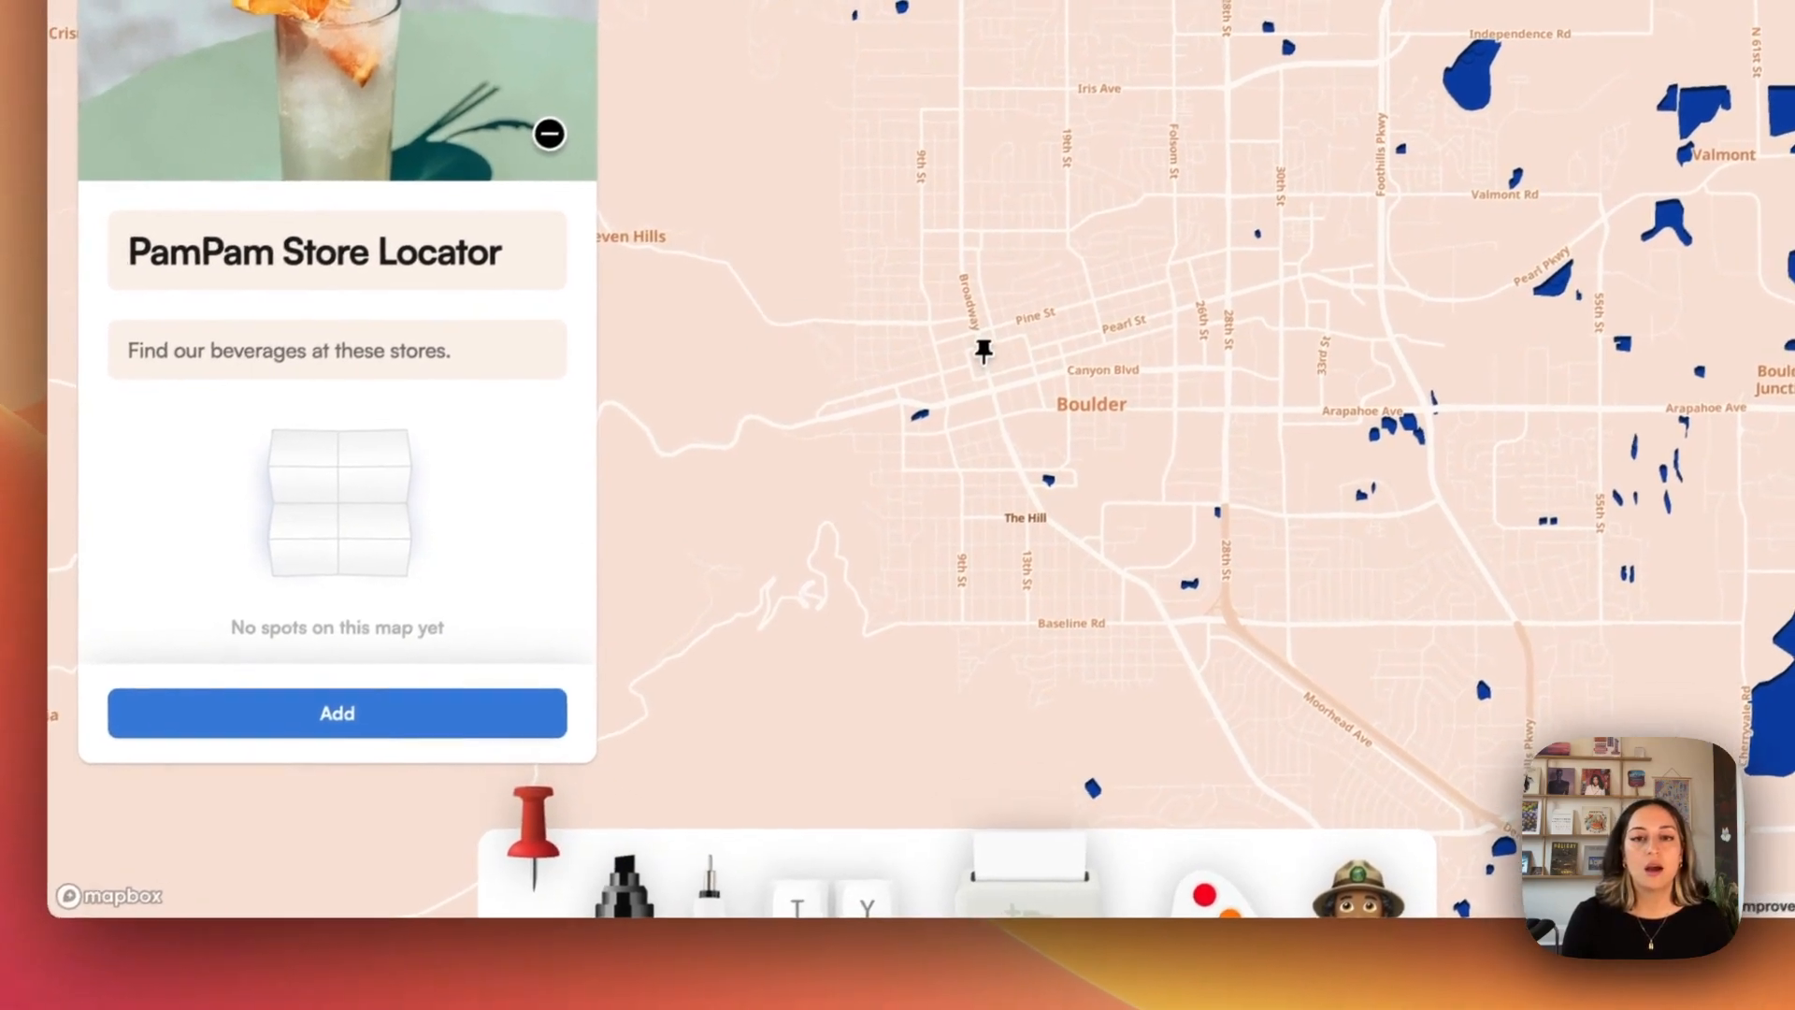
pyautogui.click(956, 373)
pyautogui.click(1022, 523)
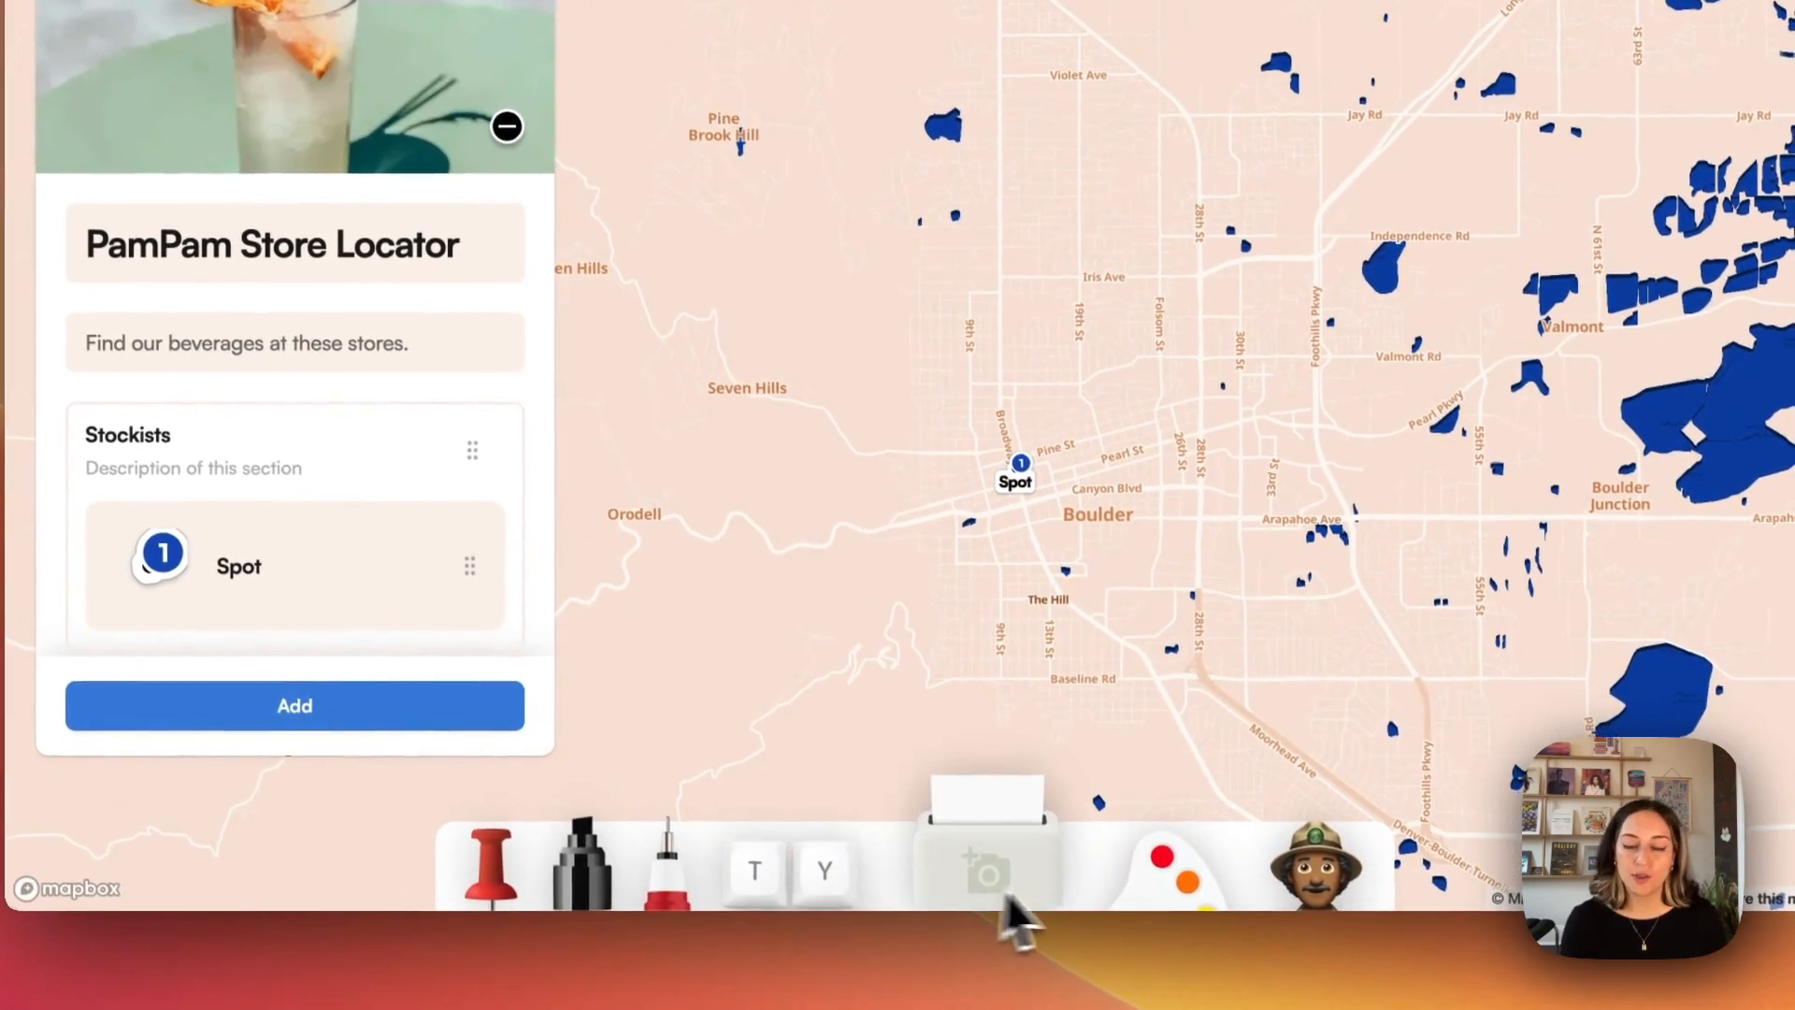
# Step: Change the map's color style to a light cream background with pale blue water
pyautogui.click(1205, 922)
pyautogui.click(1131, 896)
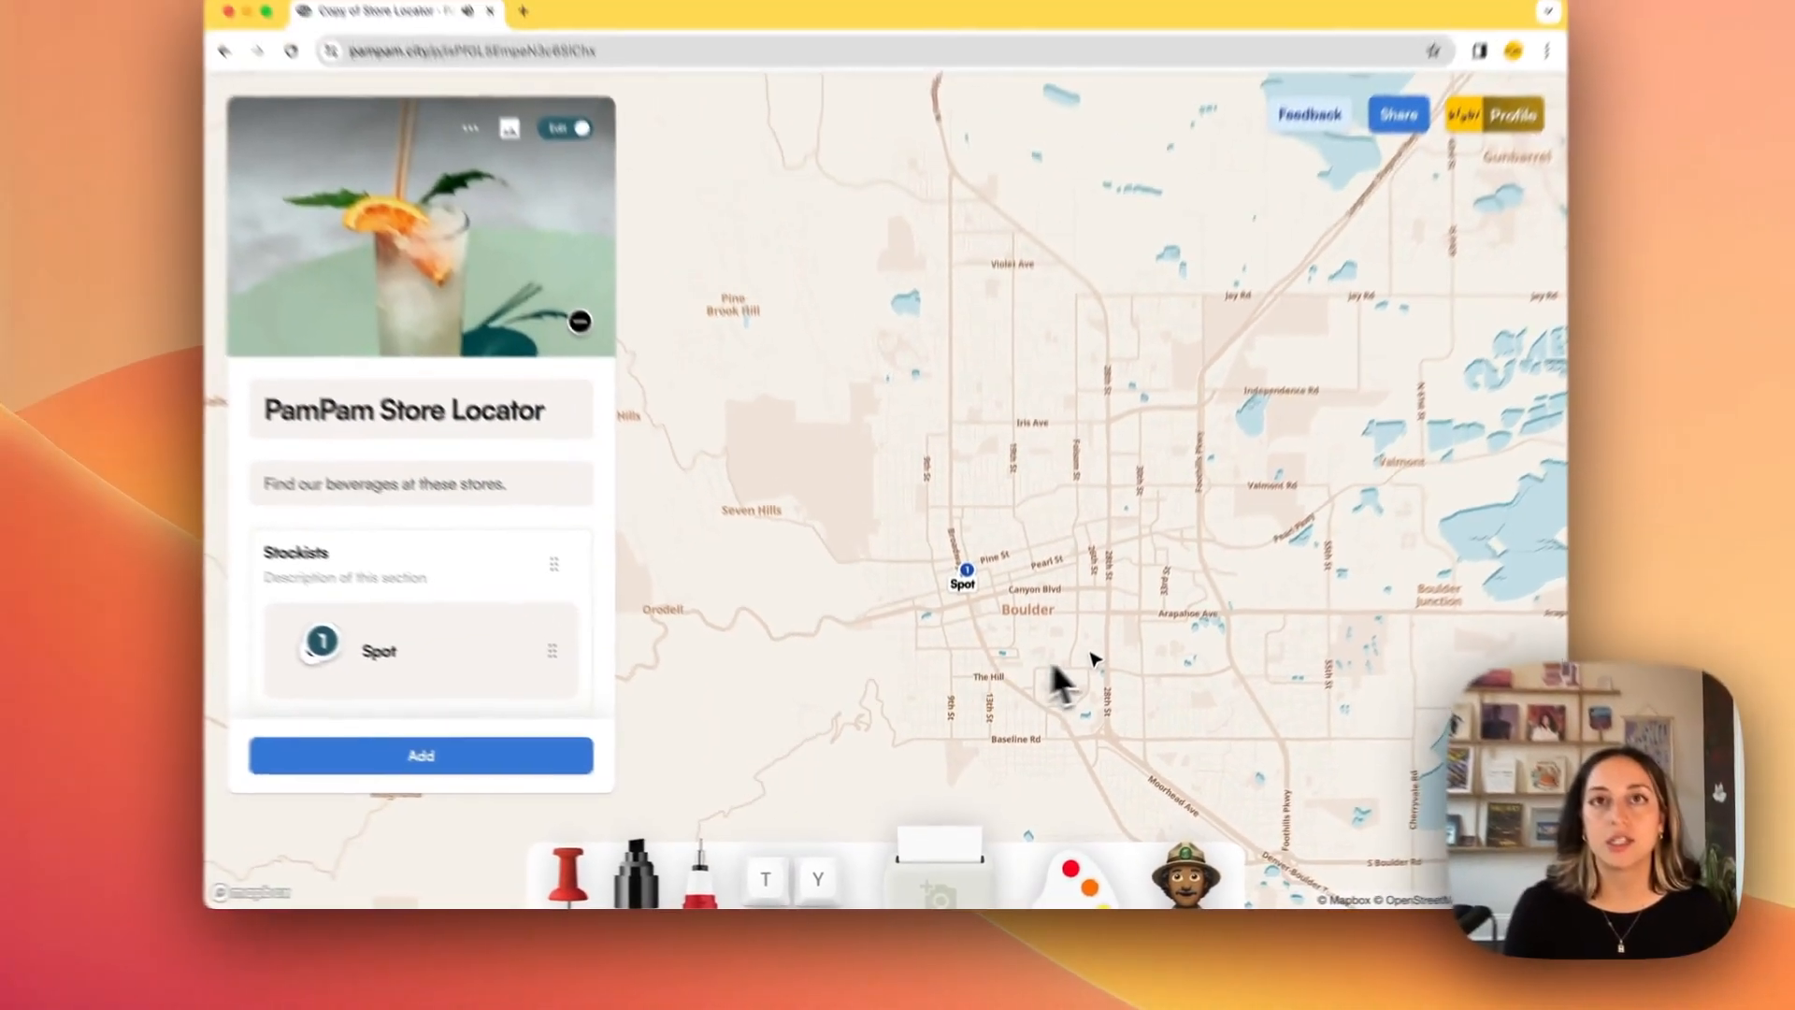
pyautogui.scroll(5, 1091, 654)
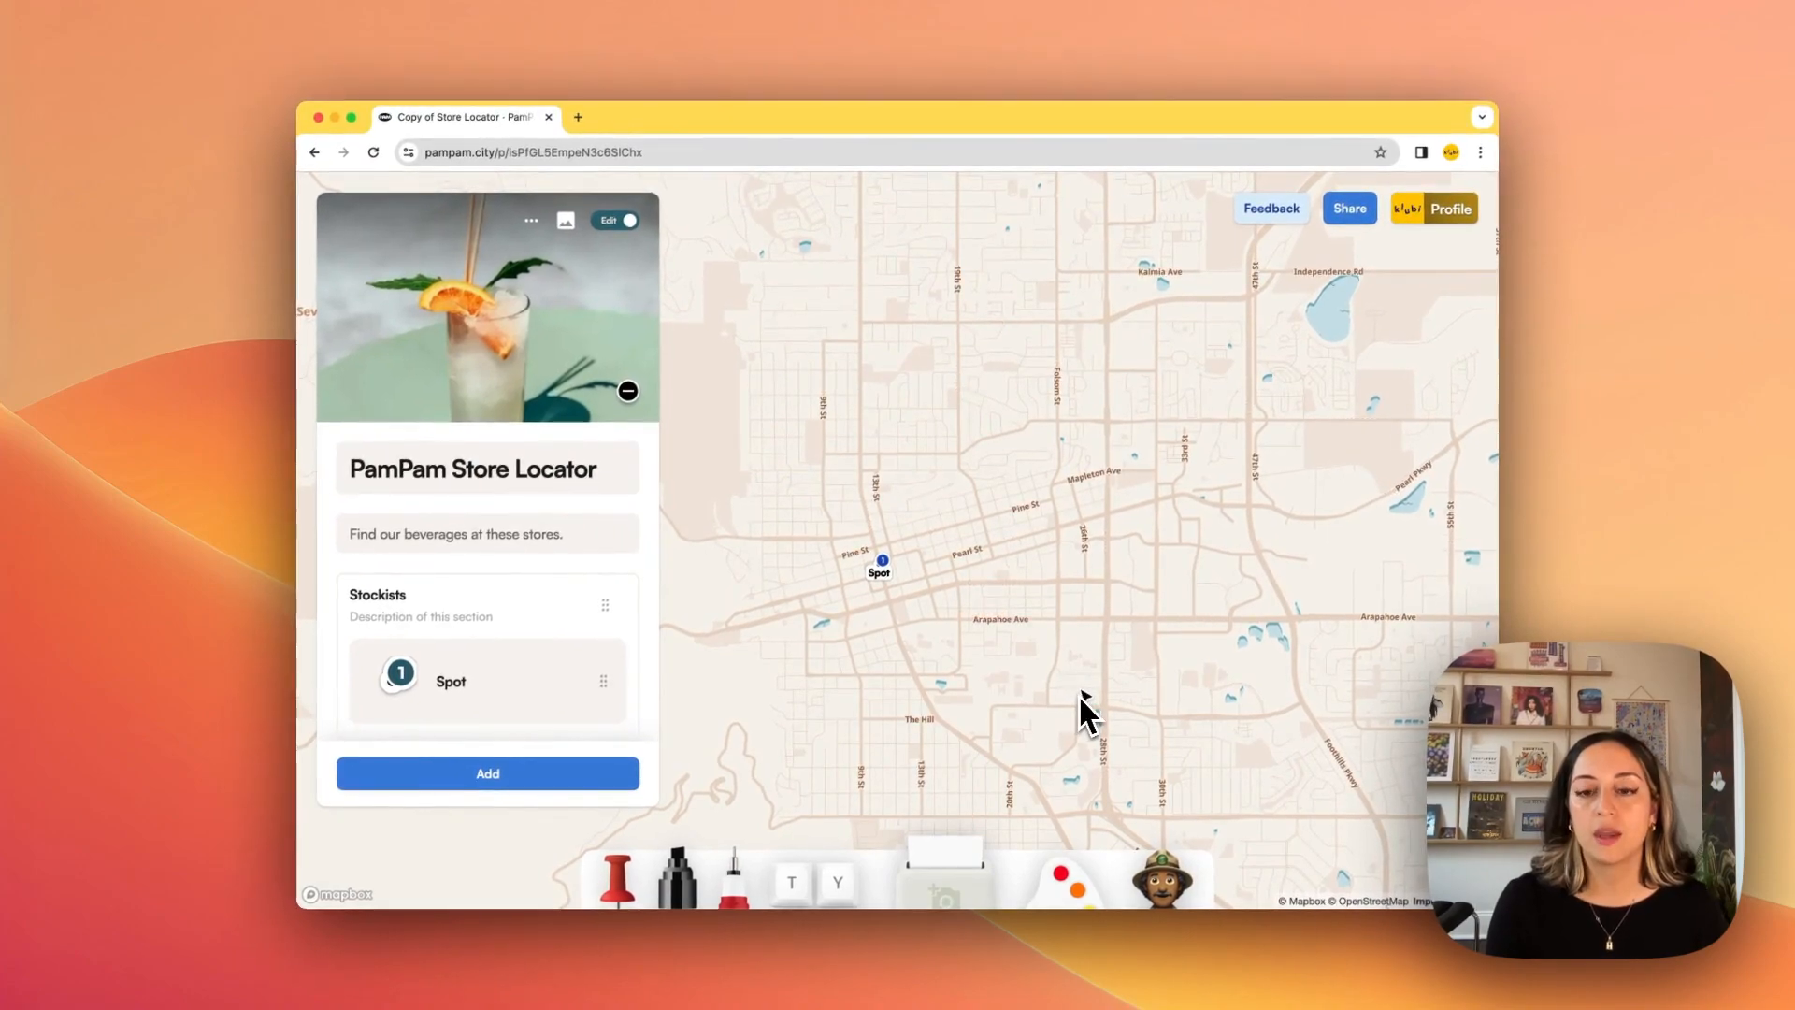
# Step: Examine the map's link sharing permissions and its website embed code, leaving the options as they are
pyautogui.click(1449, 257)
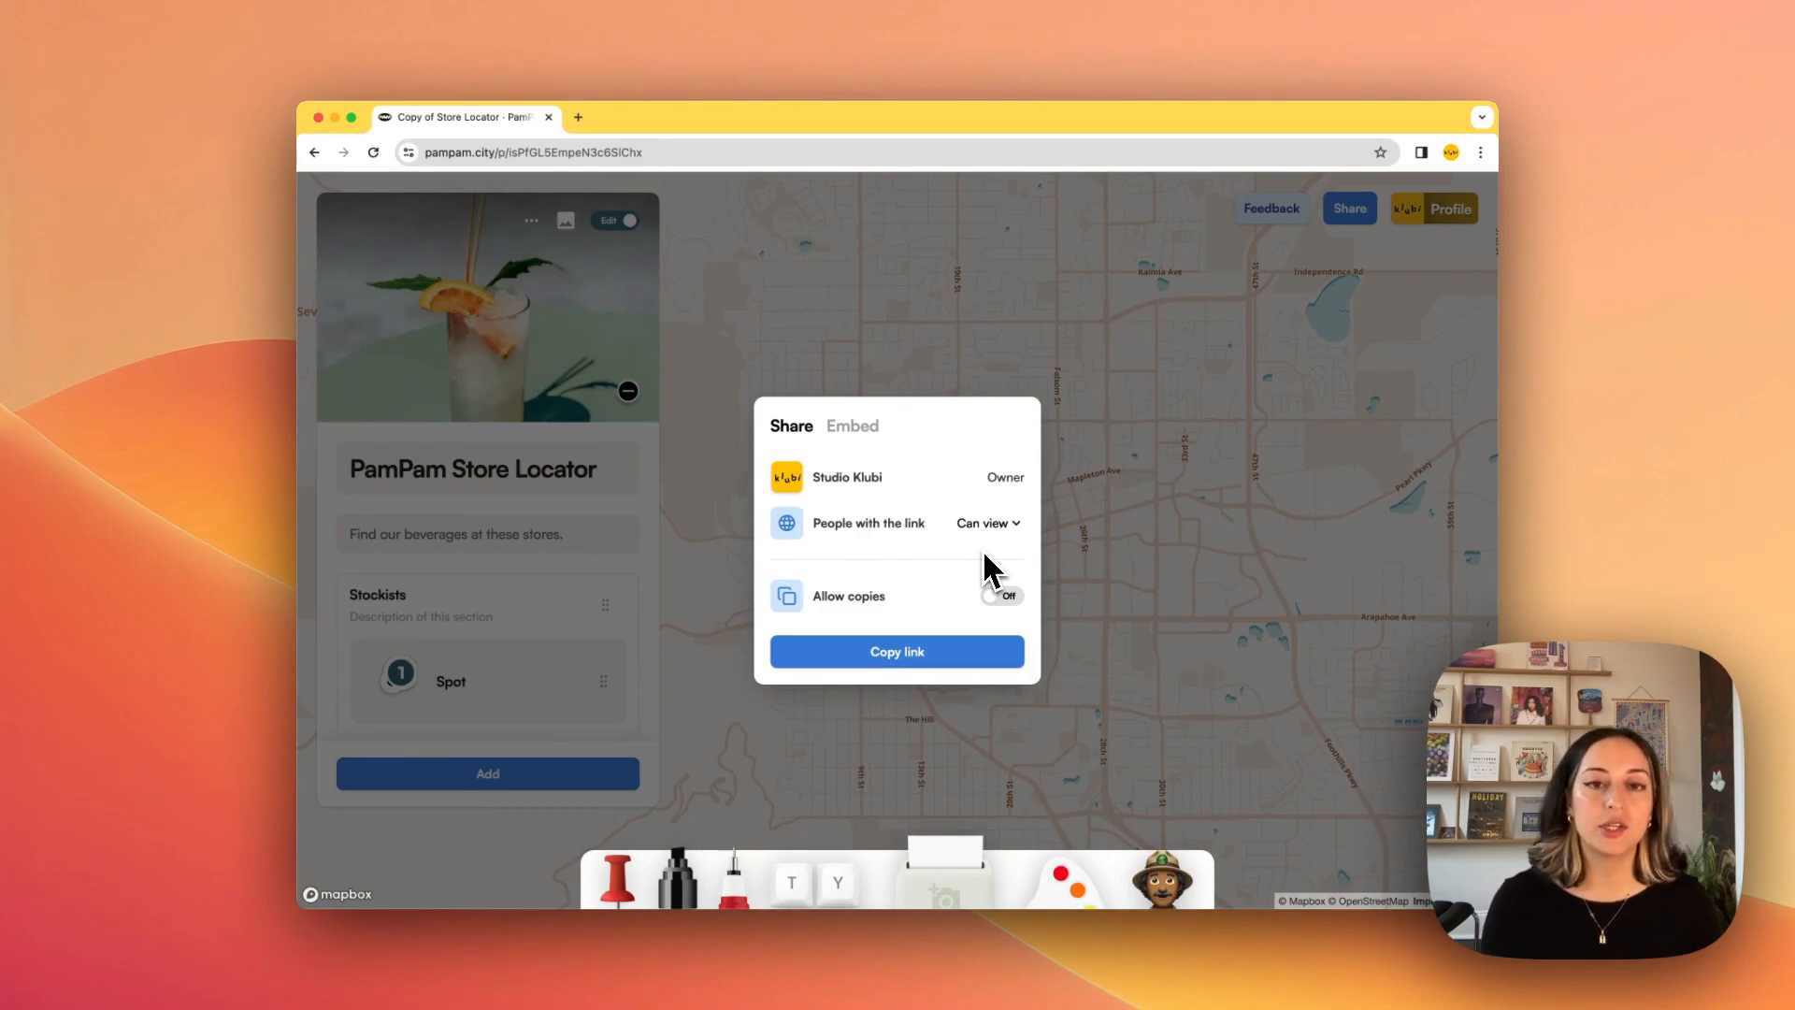
pyautogui.click(852, 426)
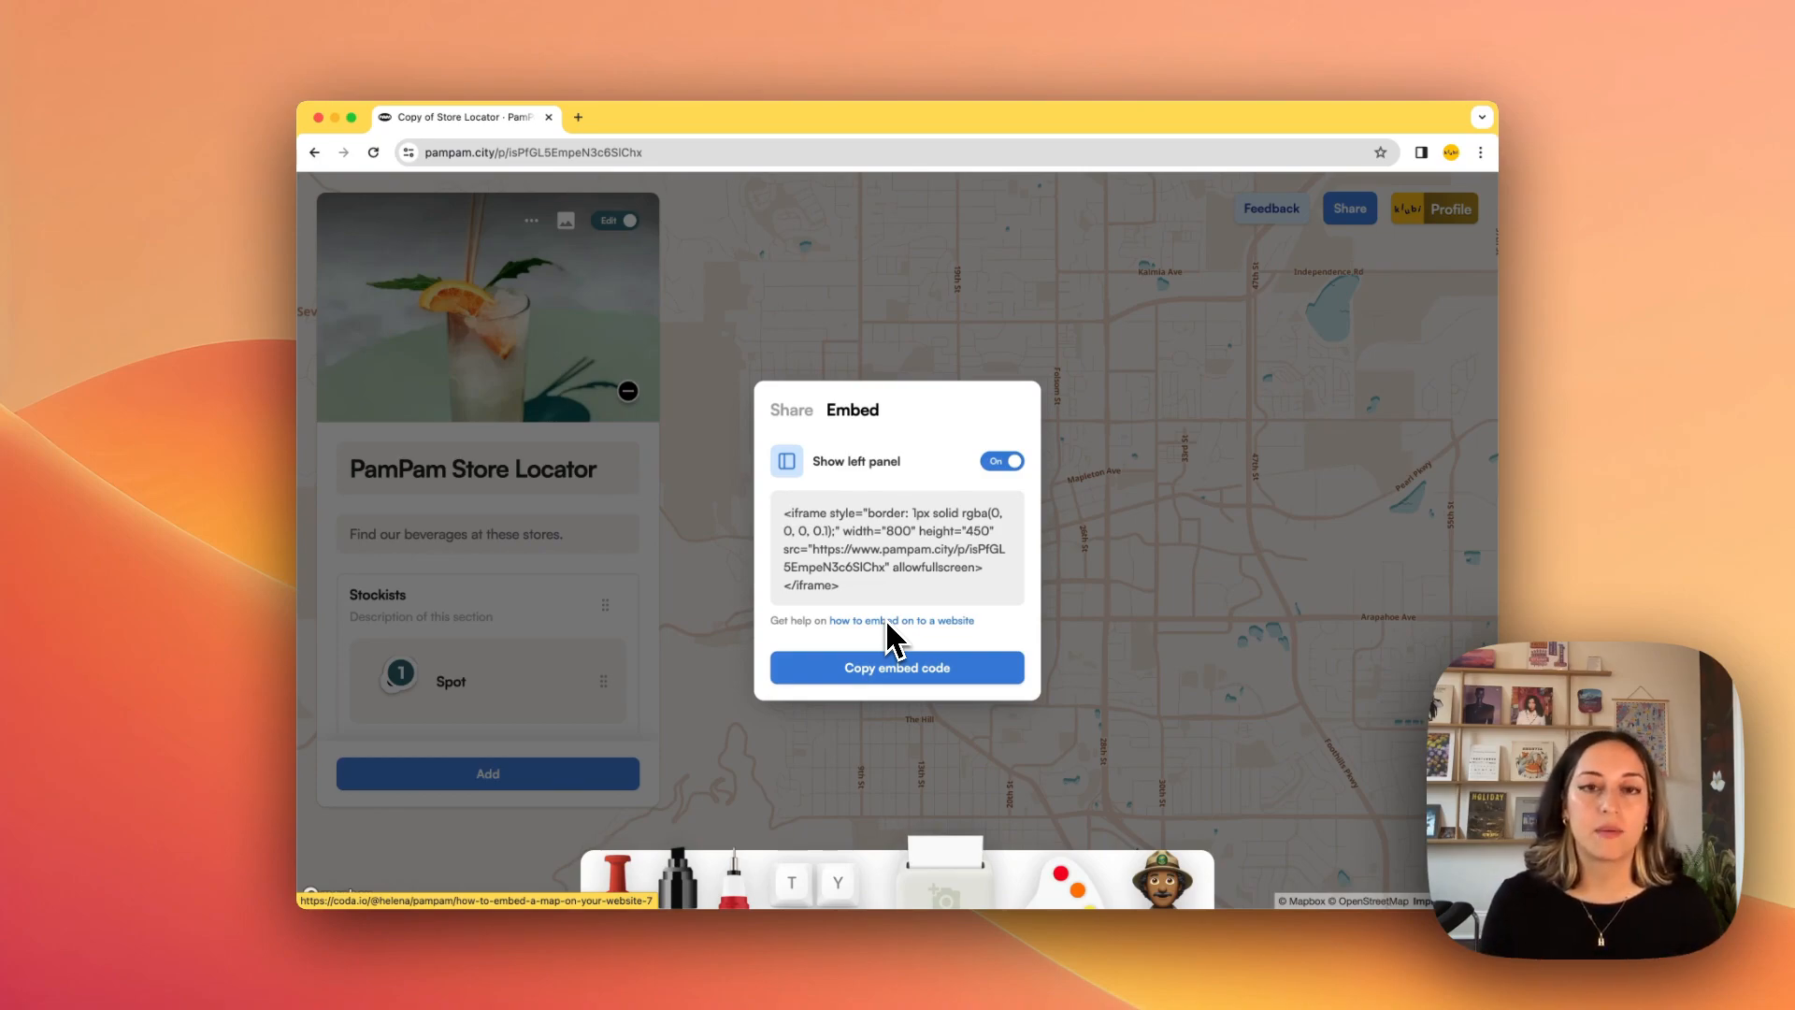
pyautogui.click(960, 357)
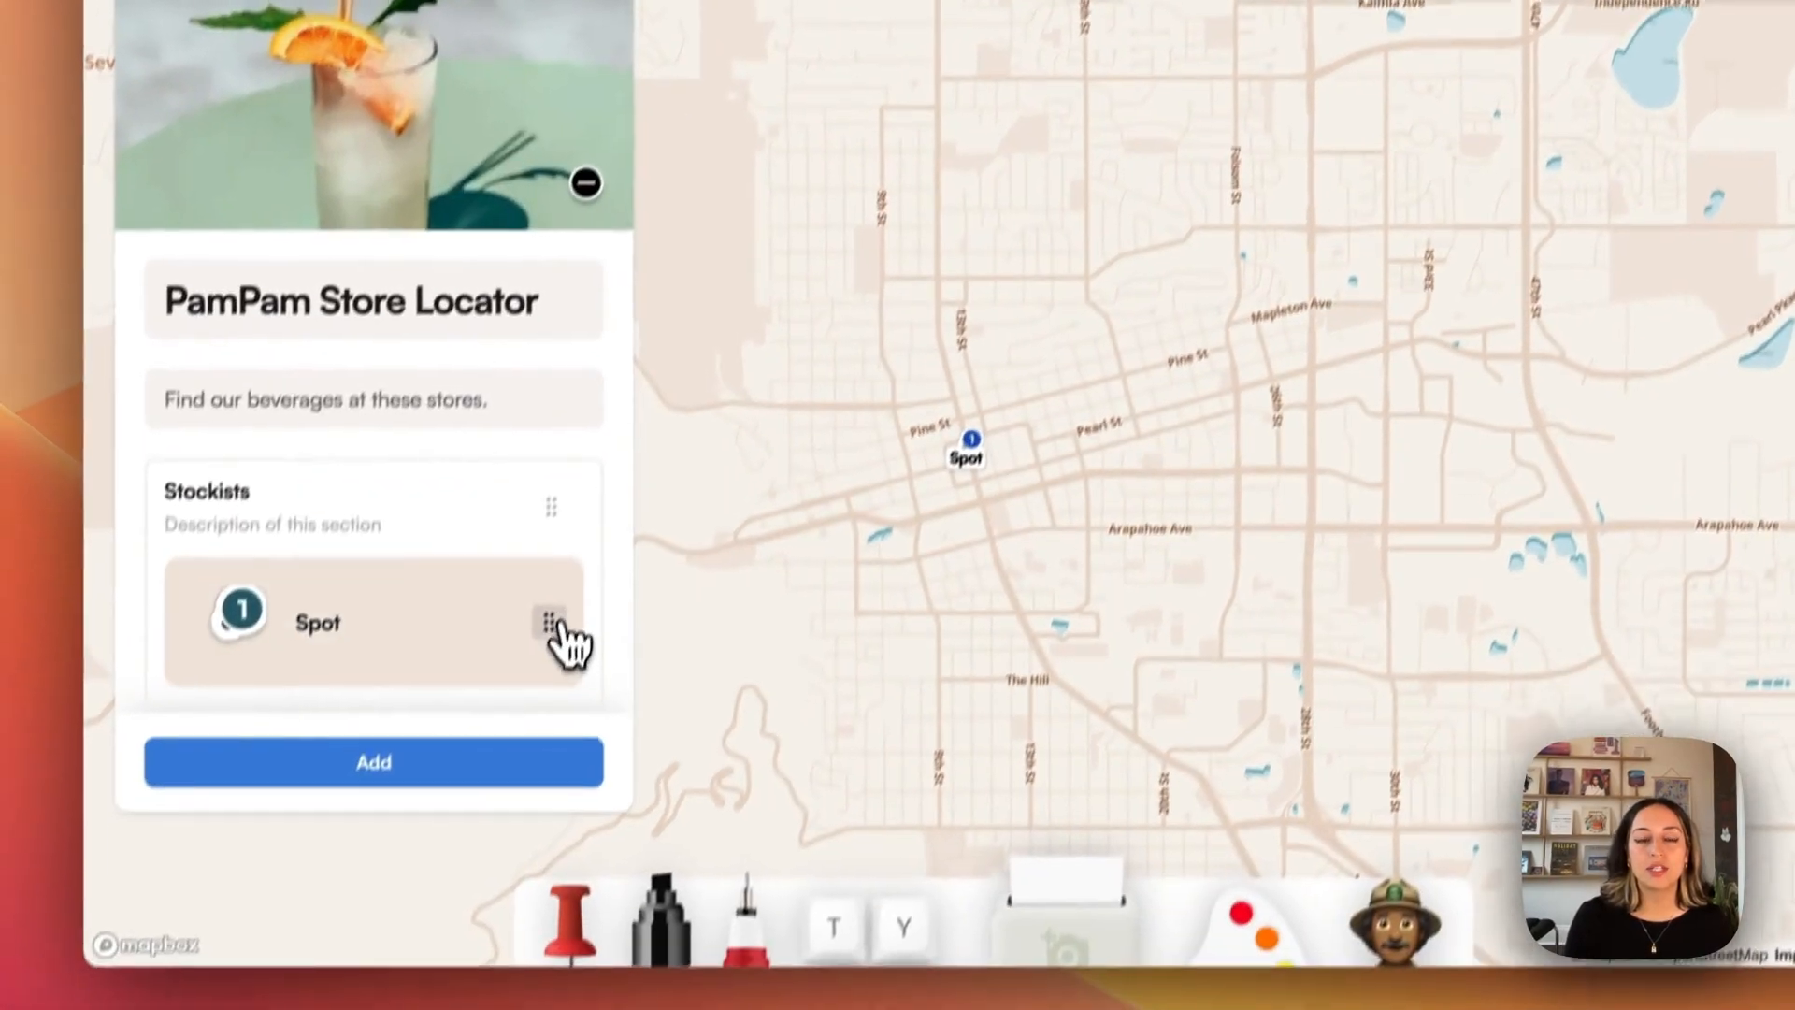
# Step: Remove the placed pin spot from the Stockists section
pyautogui.click(496, 781)
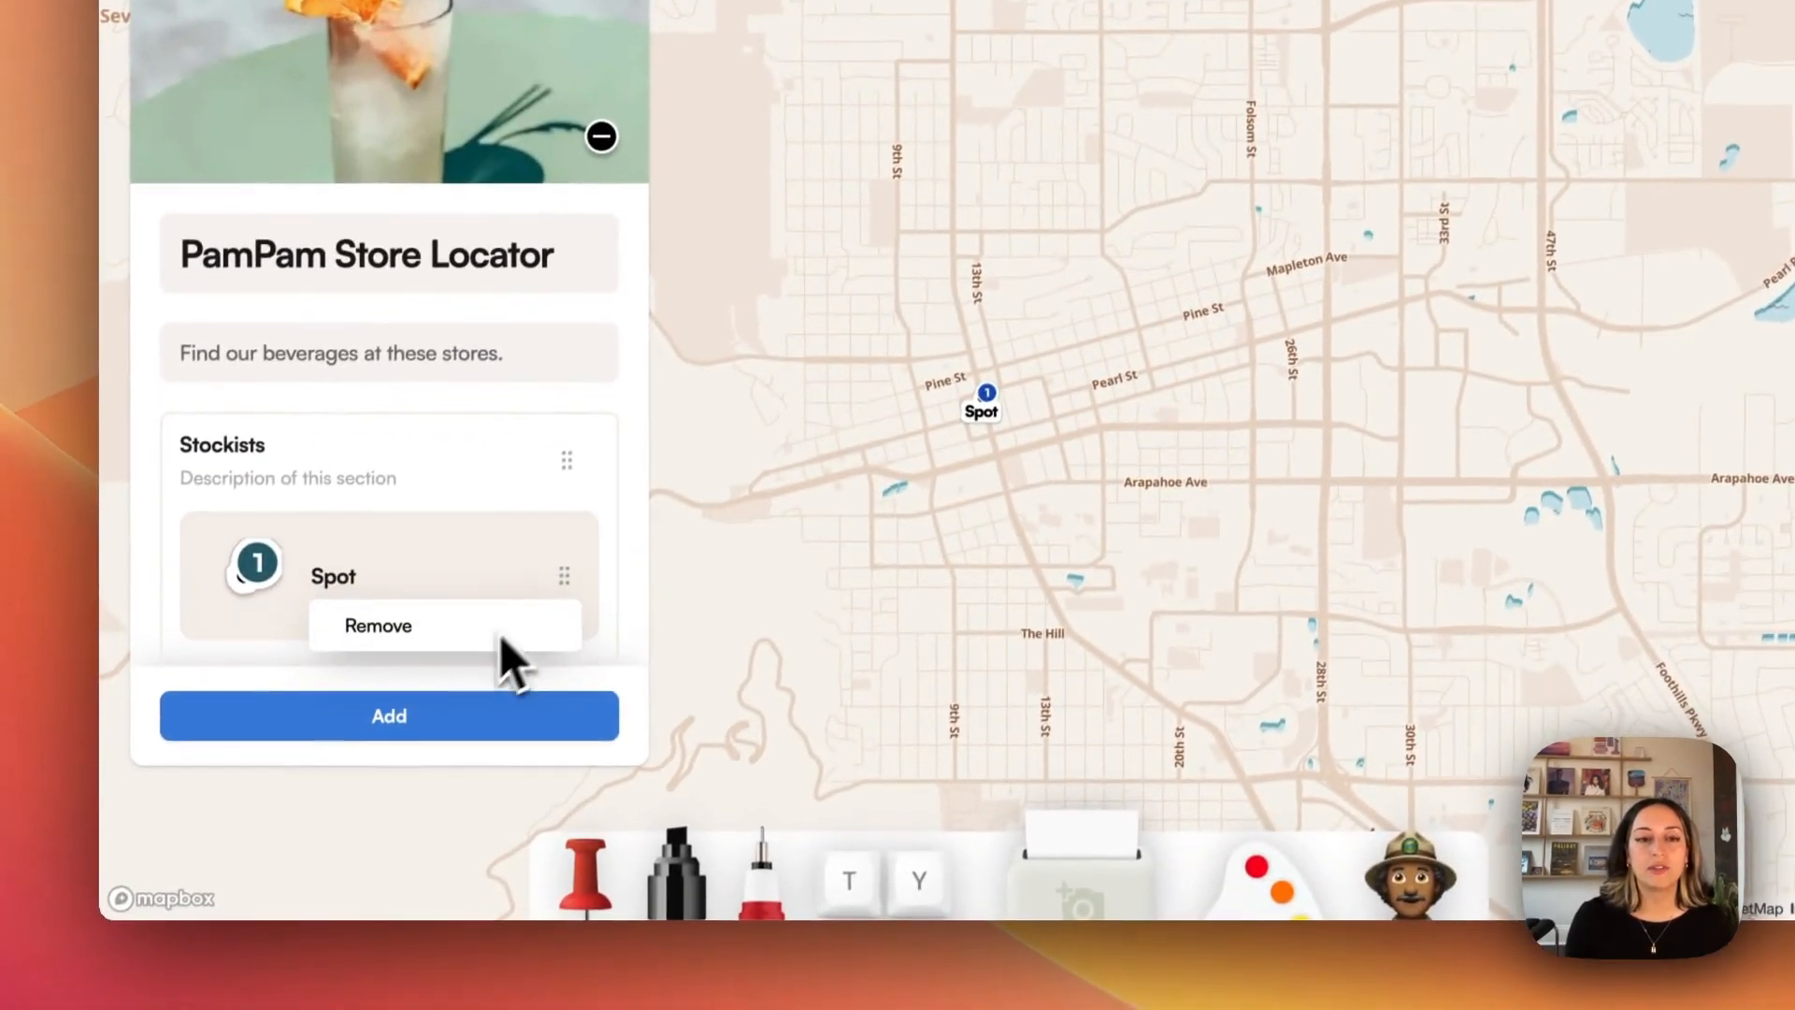
pyautogui.click(505, 636)
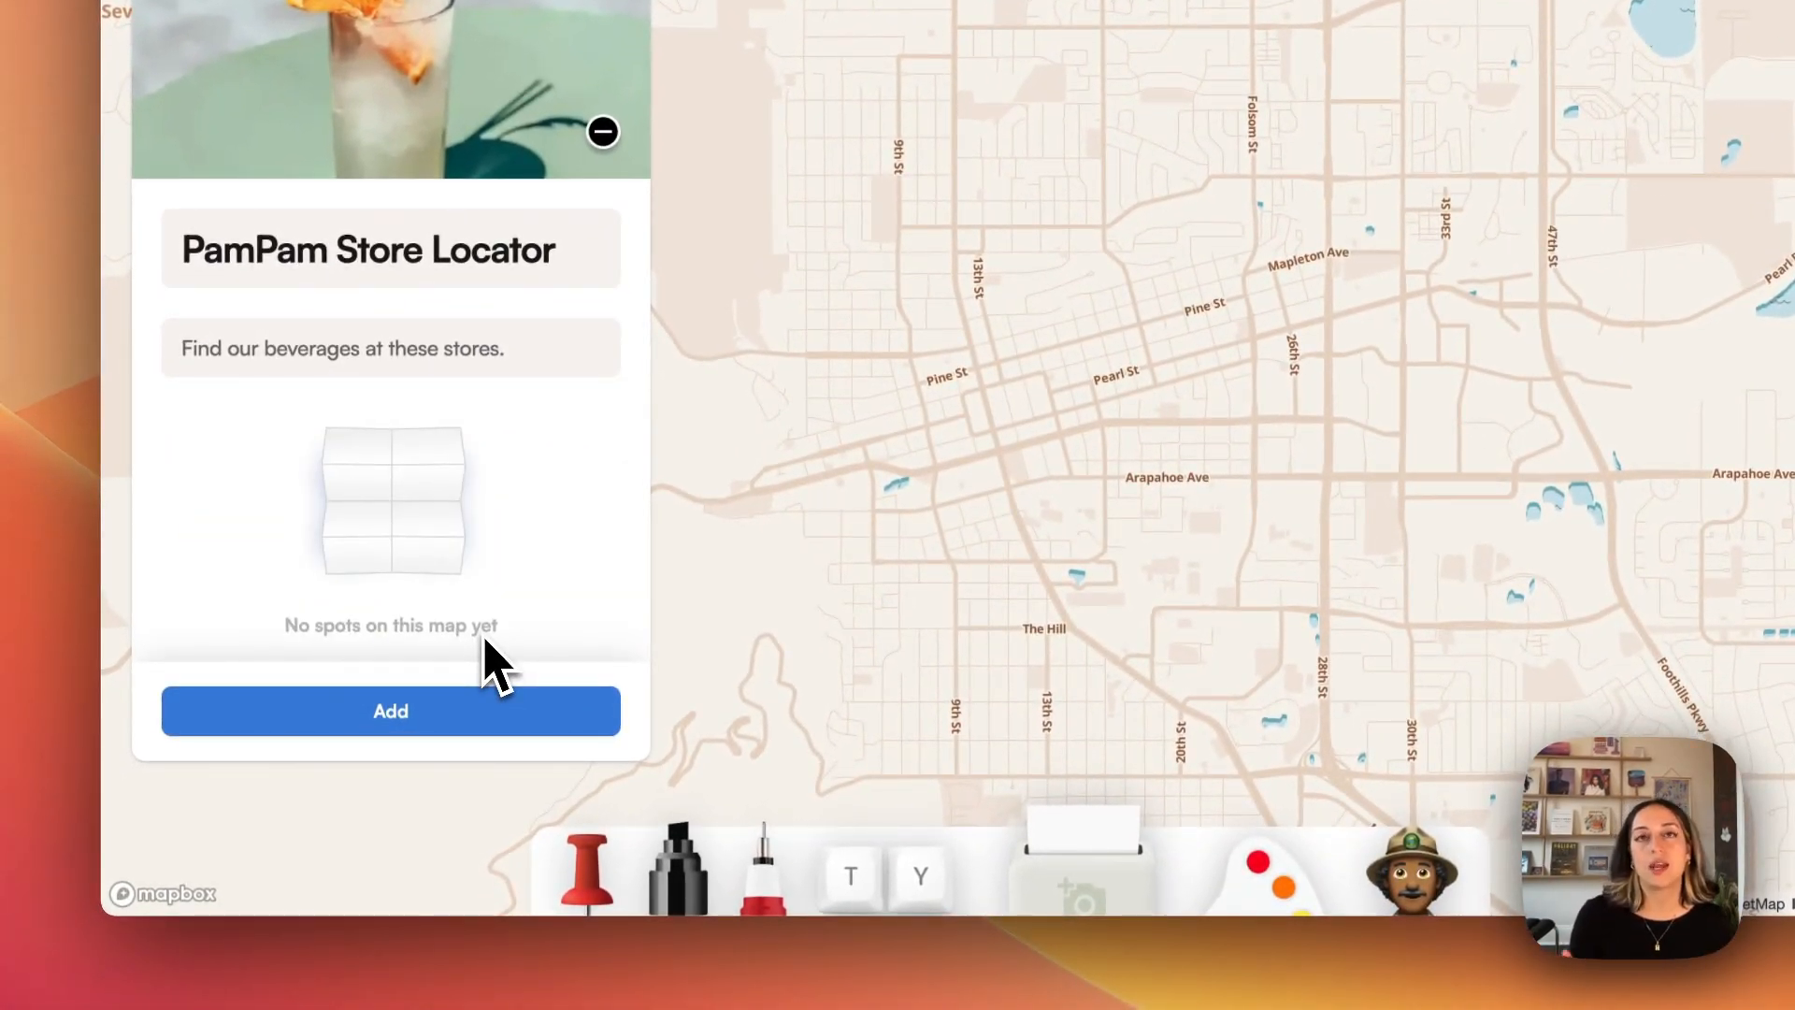